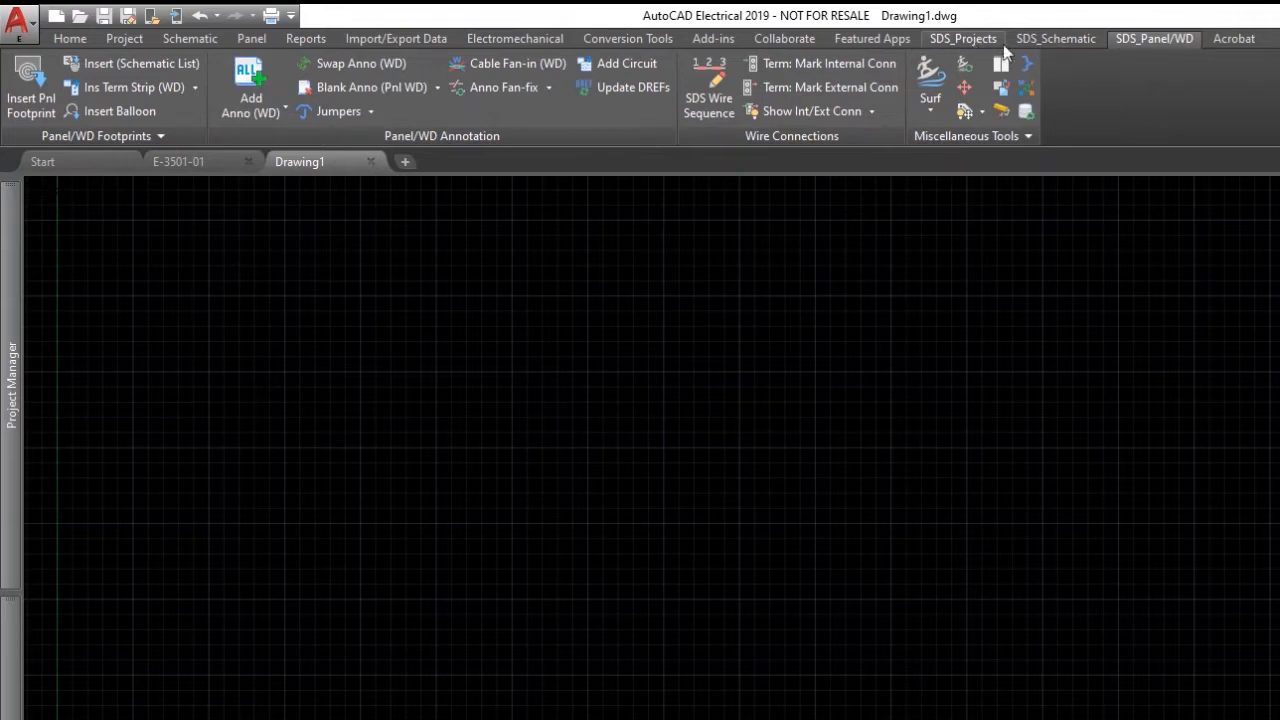
# Browse the SDS_Schematic, SDS_Panel/WD and SDS_Projects tool sets, finishing on SDS_Schematic.
pyautogui.click(1056, 41)
pyautogui.click(1140, 40)
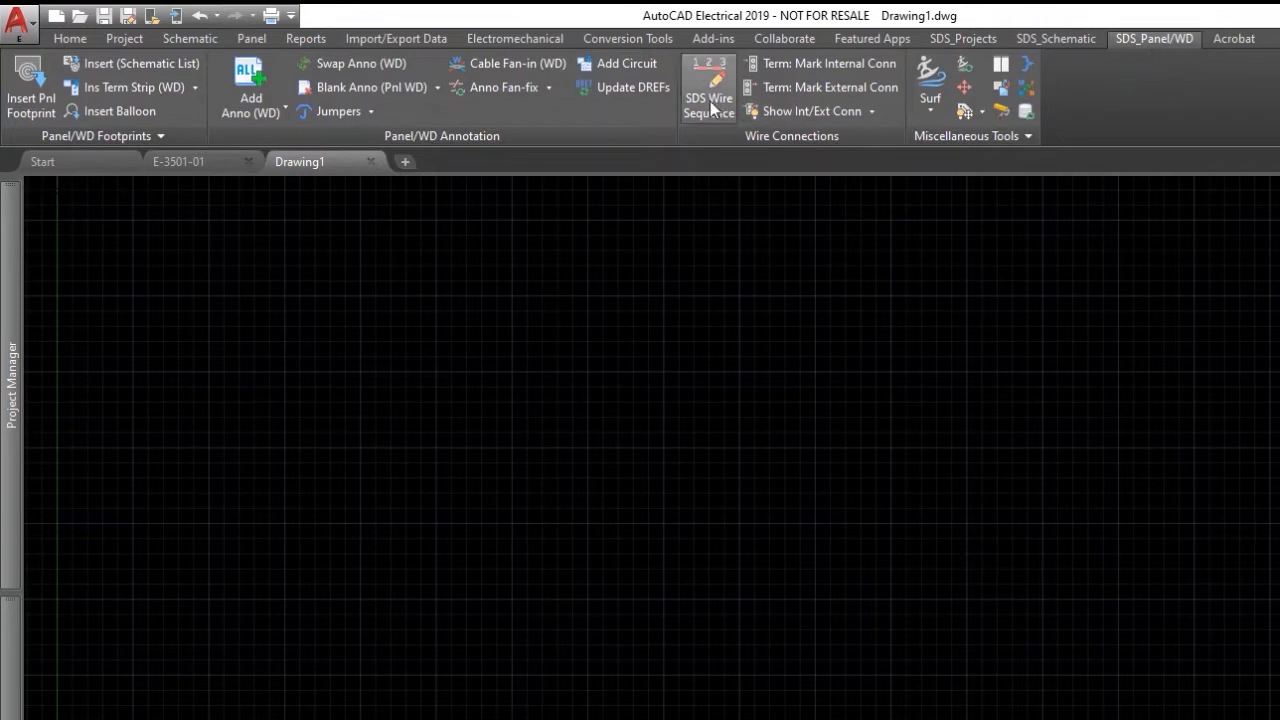
pyautogui.click(1056, 38)
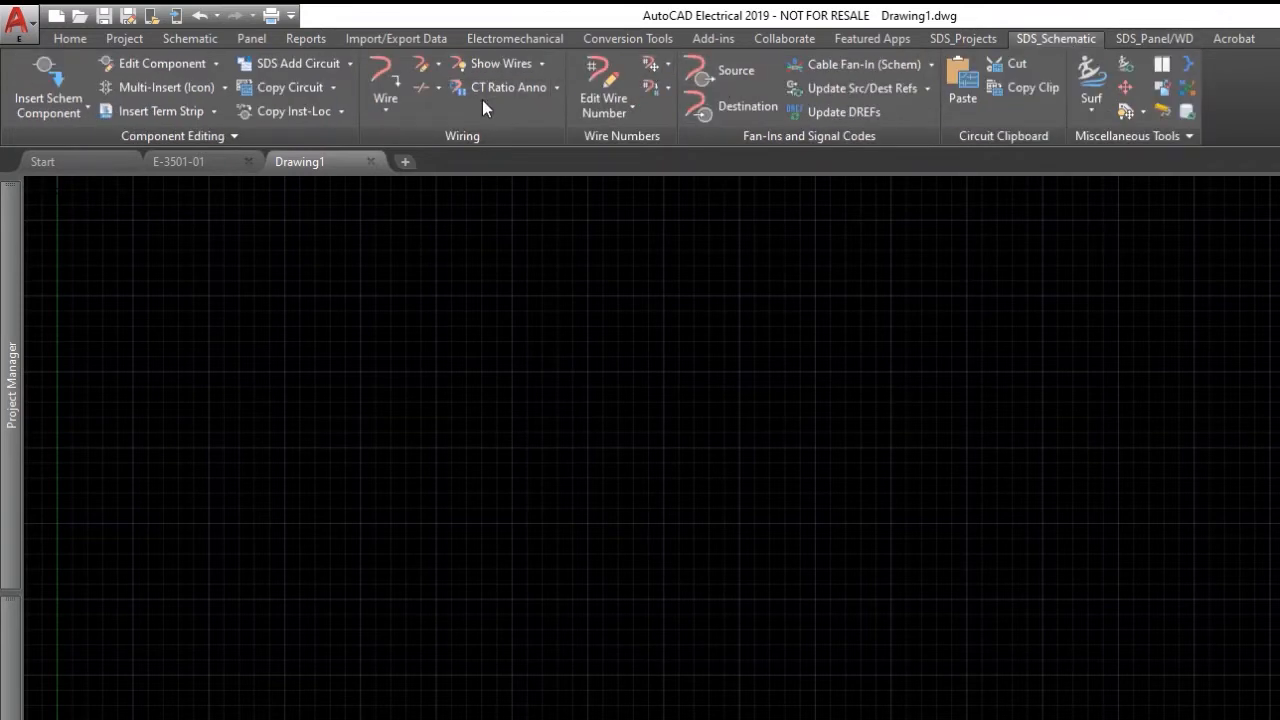
pyautogui.click(984, 38)
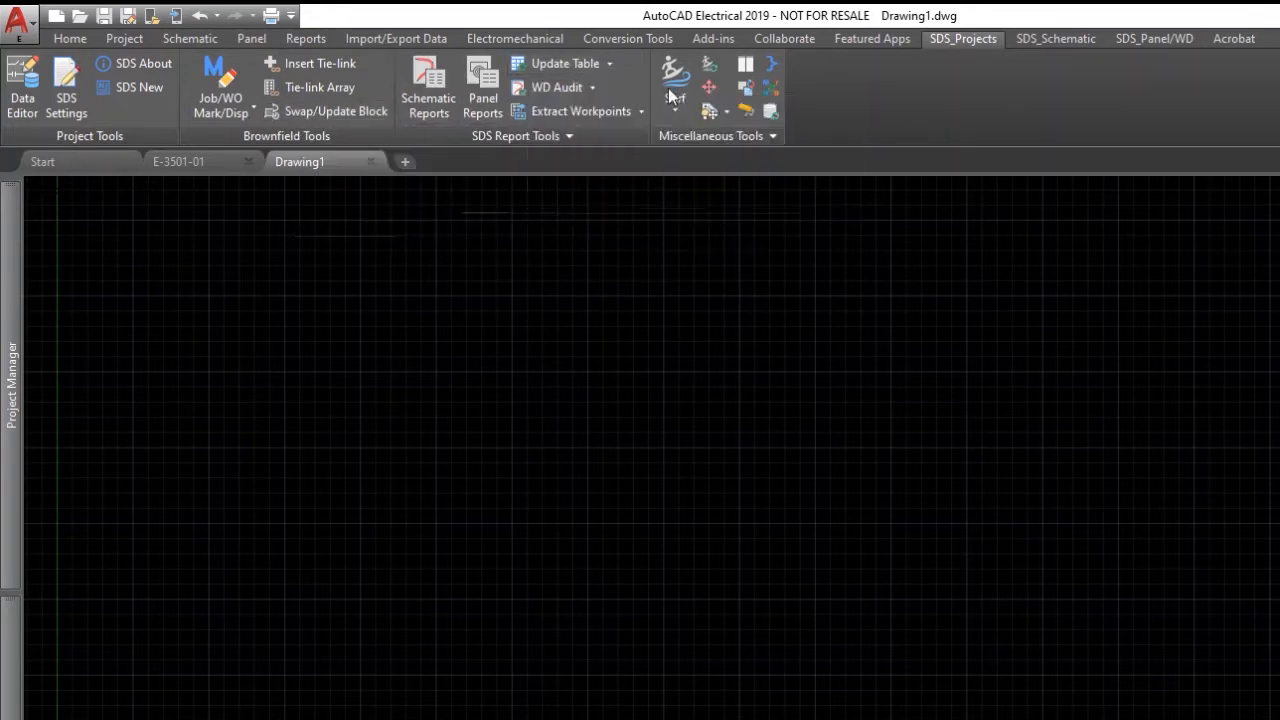
pyautogui.click(1056, 39)
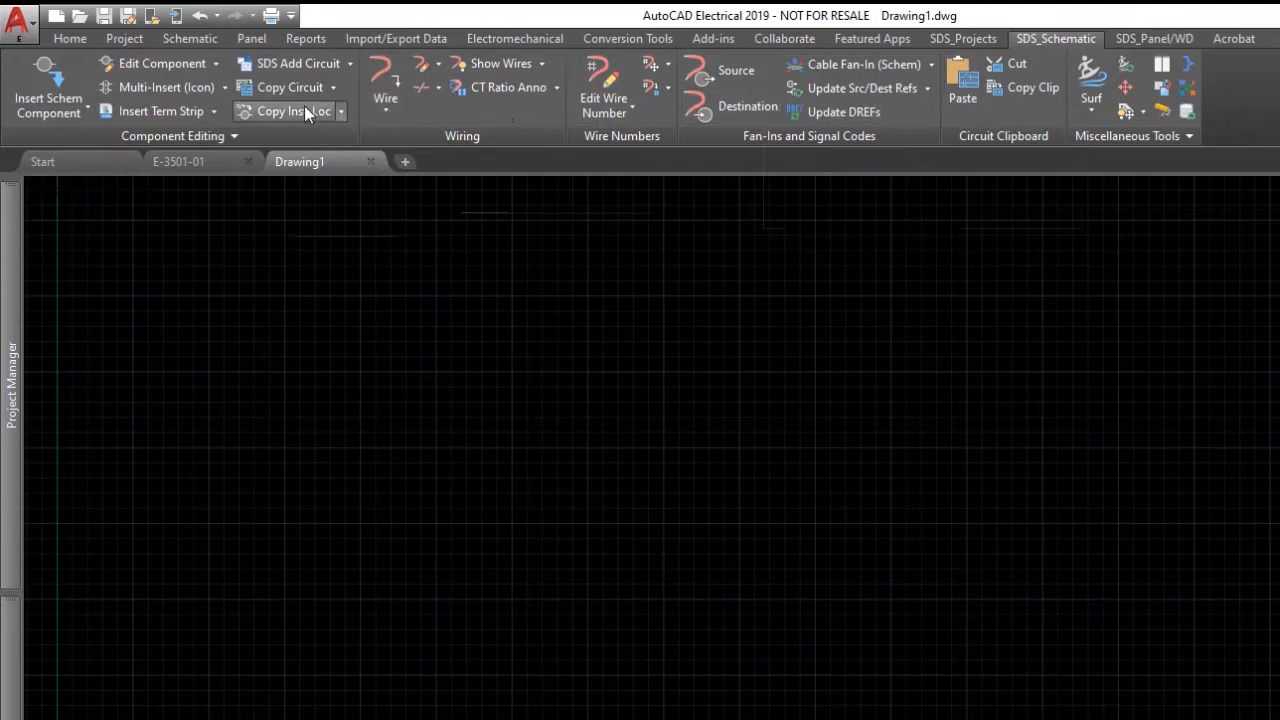
# Review the ribbon's Show Panels list without changes, then switch to the SDS_Panel/WD tools.
pyautogui.rightClick(498, 120)
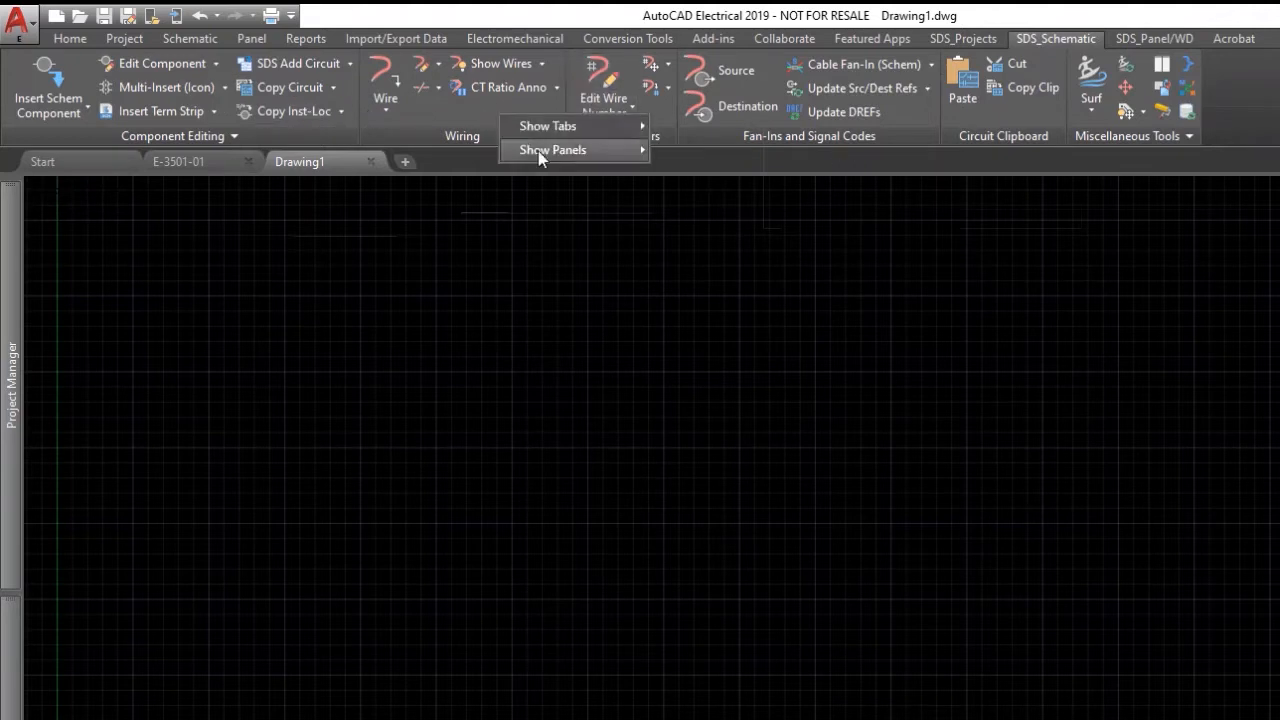
pyautogui.moveTo(540, 149)
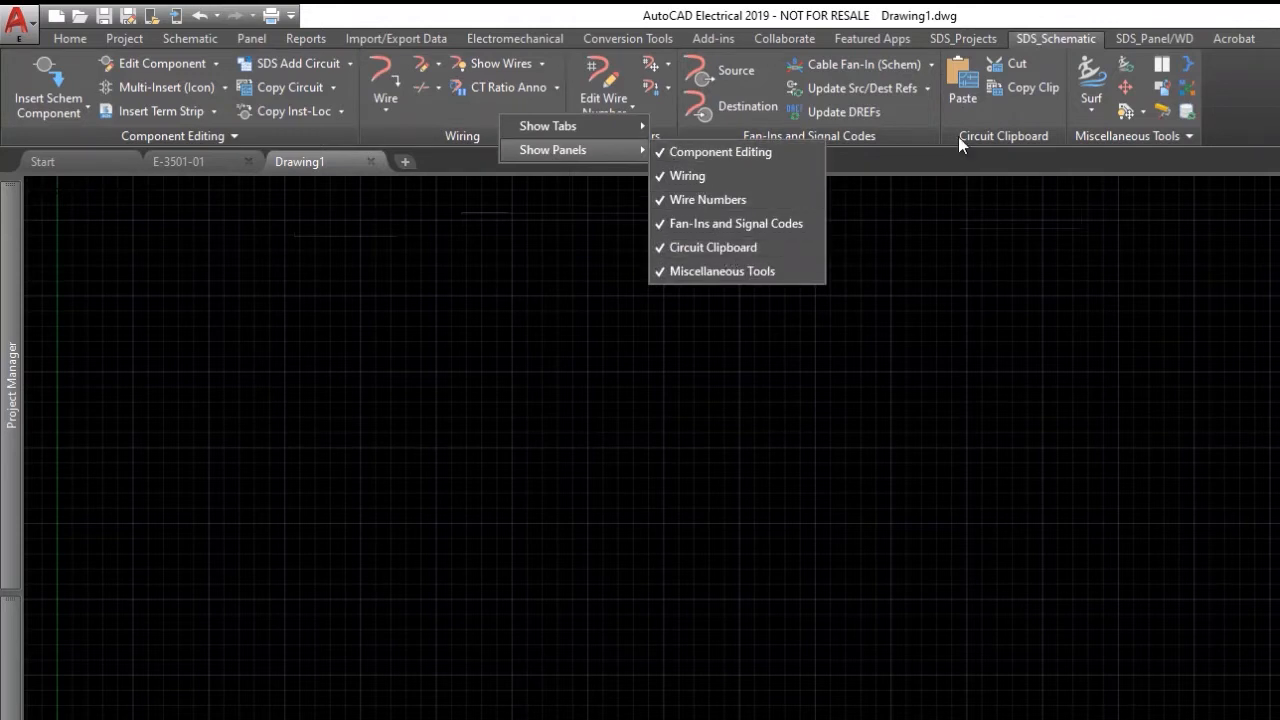
pyautogui.click(750, 247)
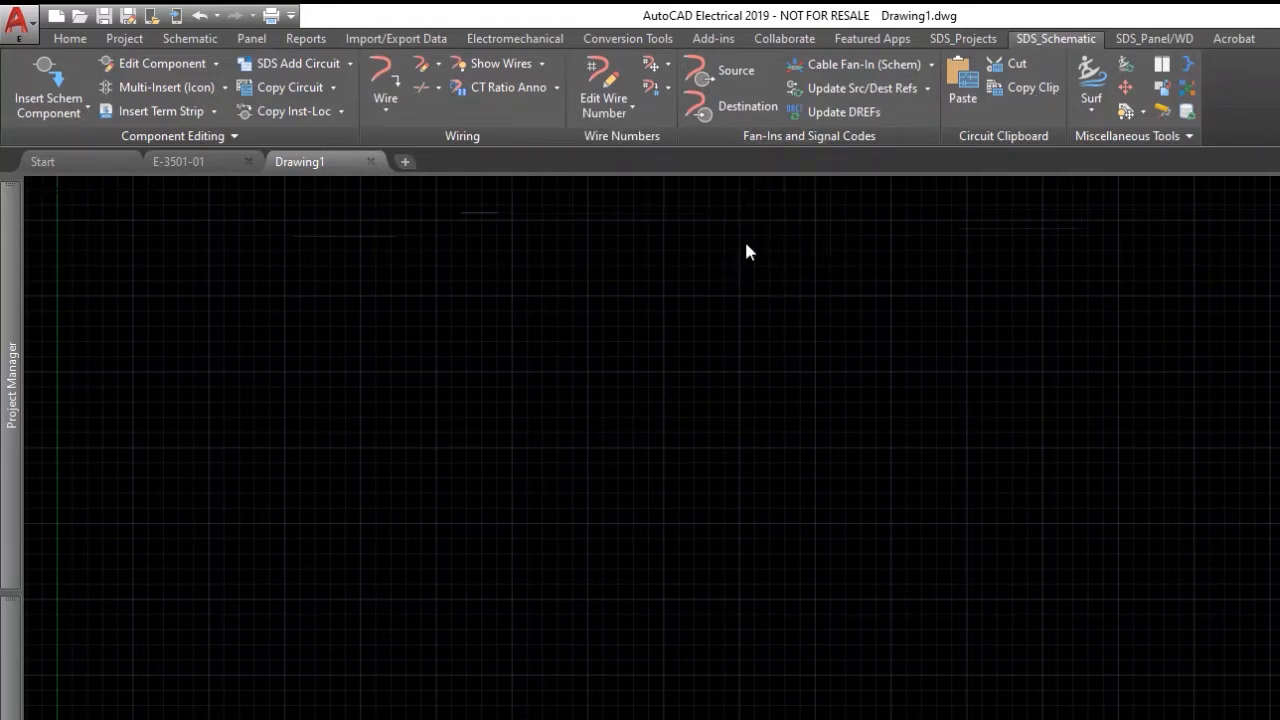
pyautogui.click(1151, 40)
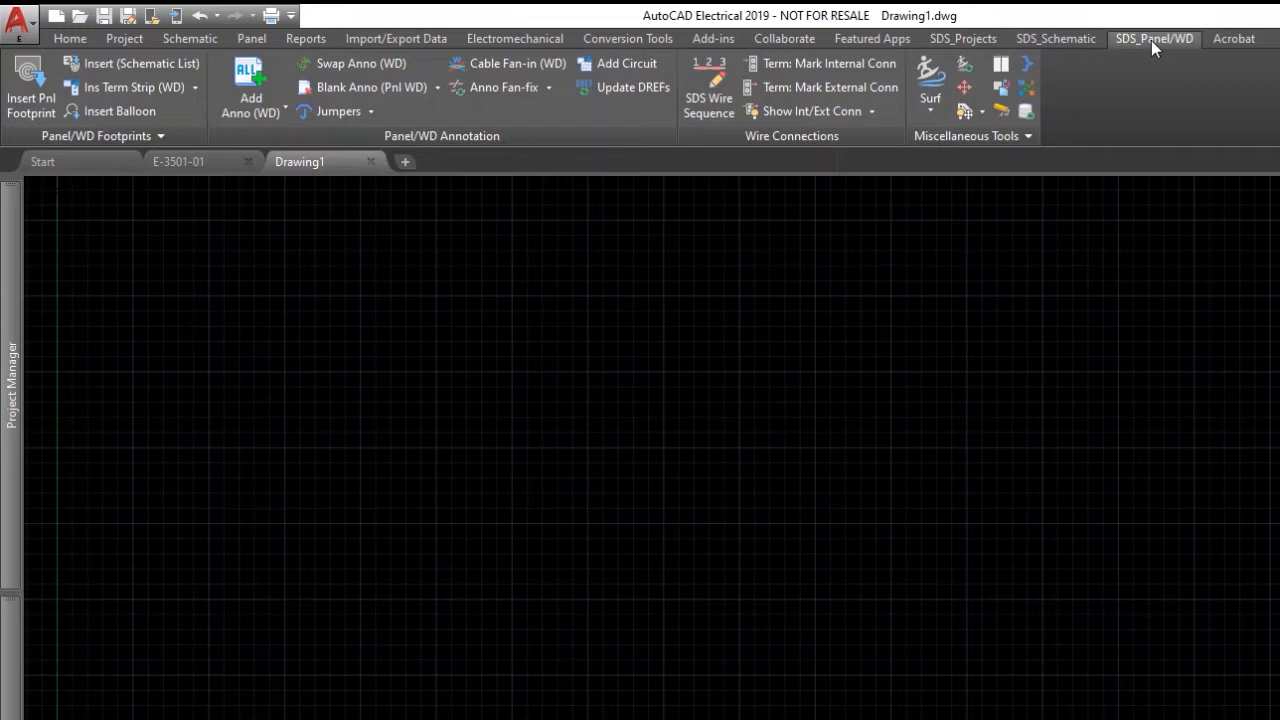
# From SDS_Projects, open the ACADE Data Editor, view its Wild Cards options, then close it.
pyautogui.click(970, 40)
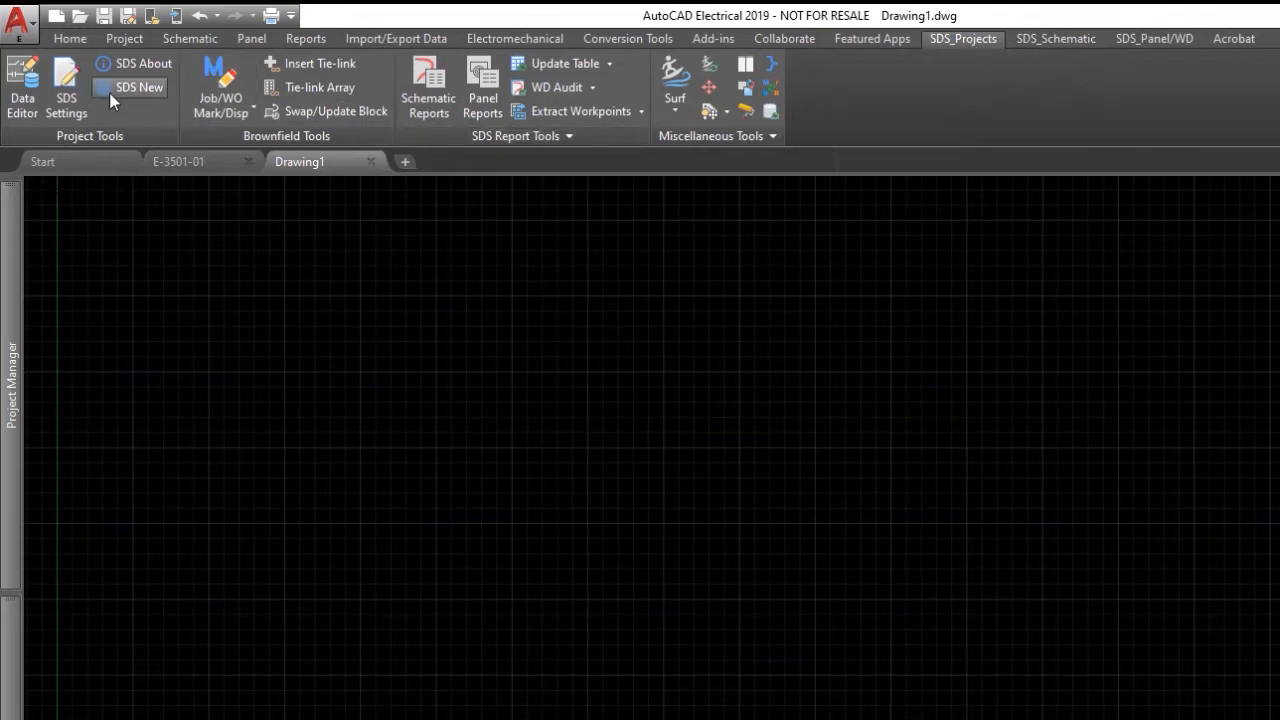
pyautogui.click(24, 82)
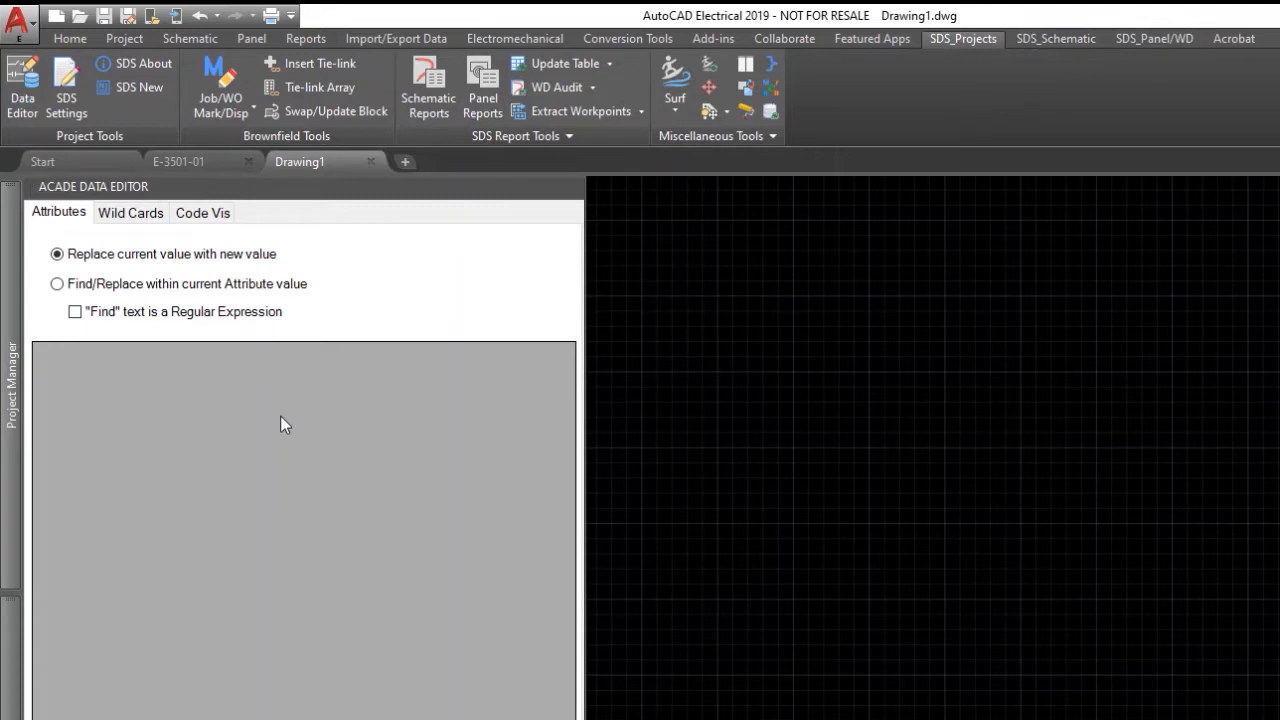
pyautogui.click(132, 214)
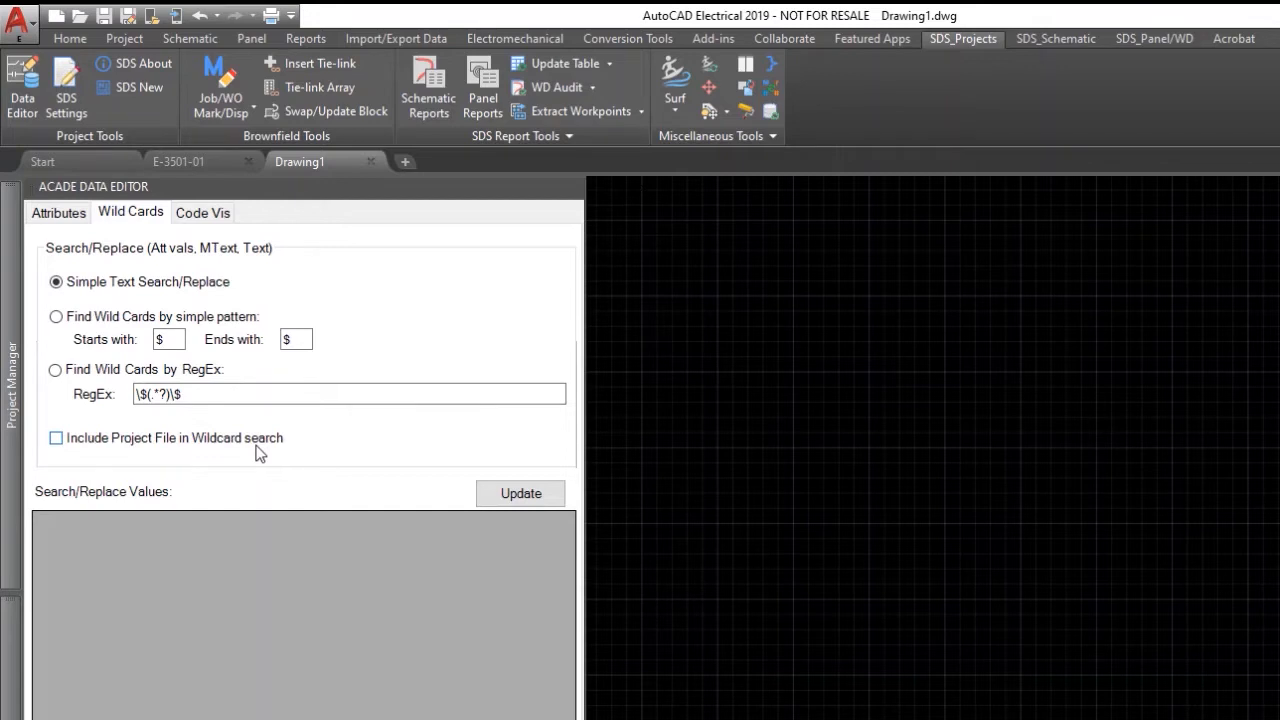
pyautogui.click(577, 190)
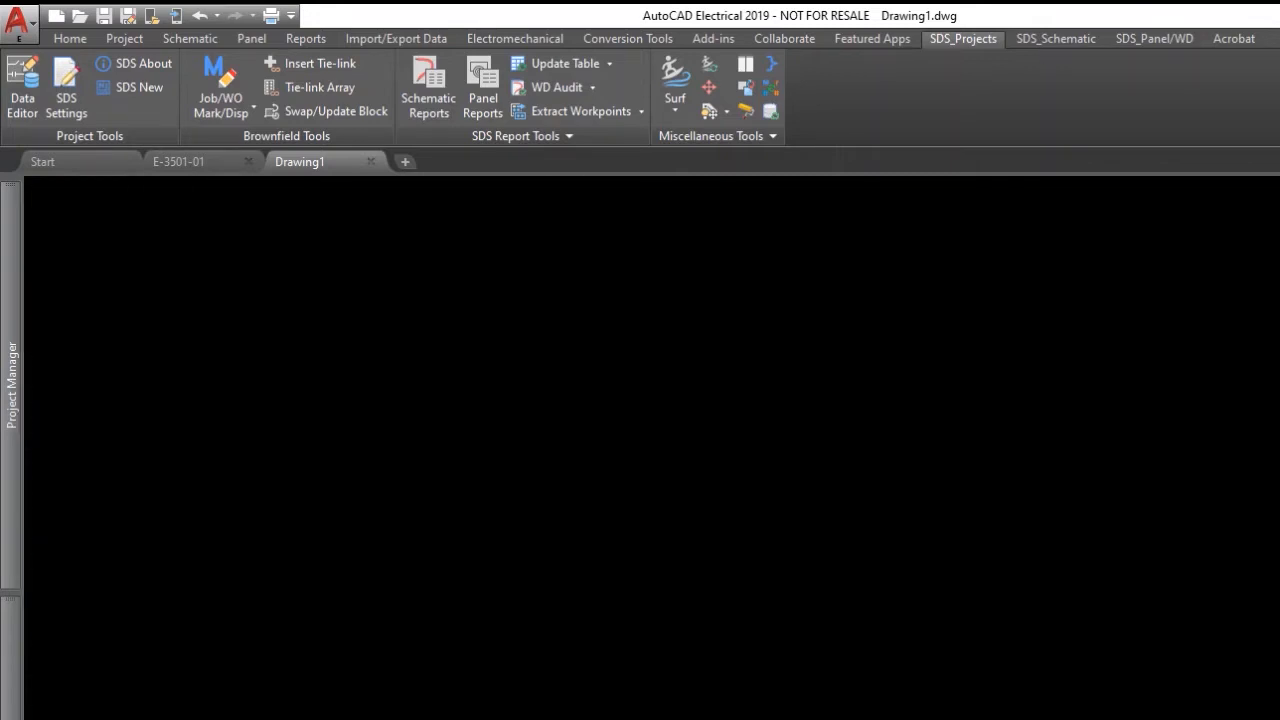
pyautogui.click(68, 86)
pyautogui.moveTo(206, 100)
pyautogui.mouseDown()
pyautogui.moveTo(335, 209)
pyautogui.moveTo(390, 231)
pyautogui.mouseUp()
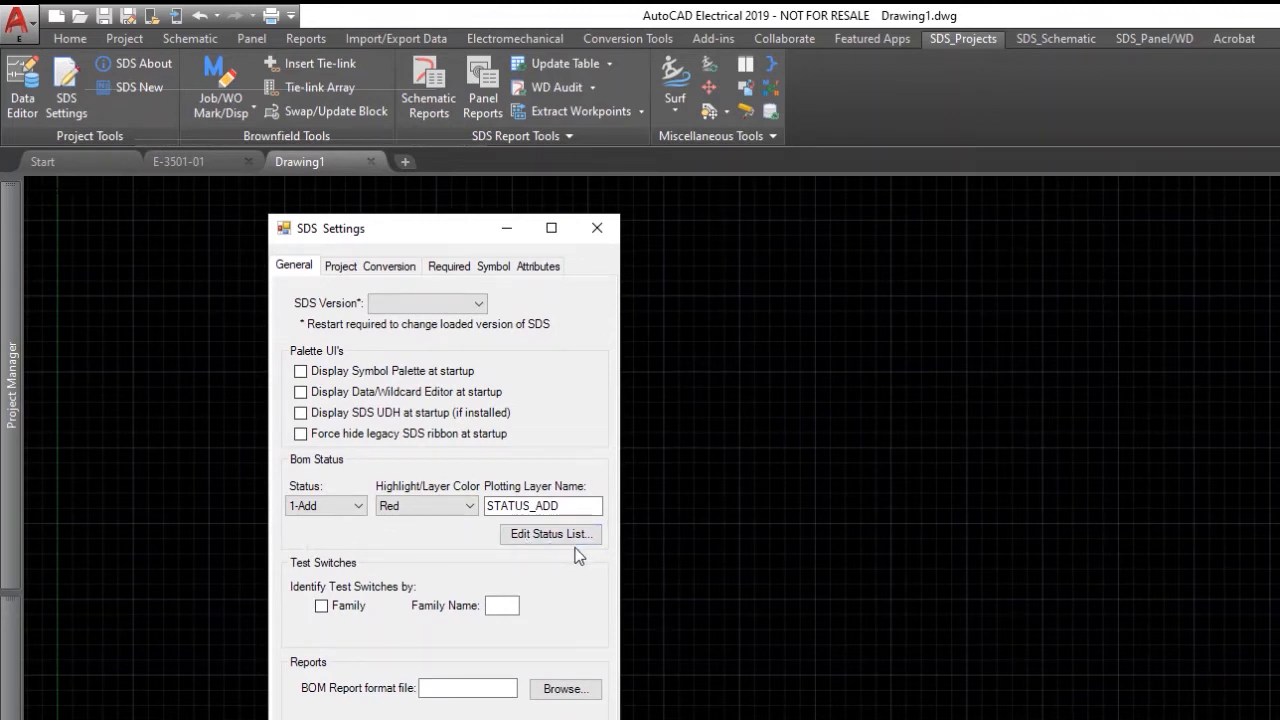
pyautogui.click(597, 229)
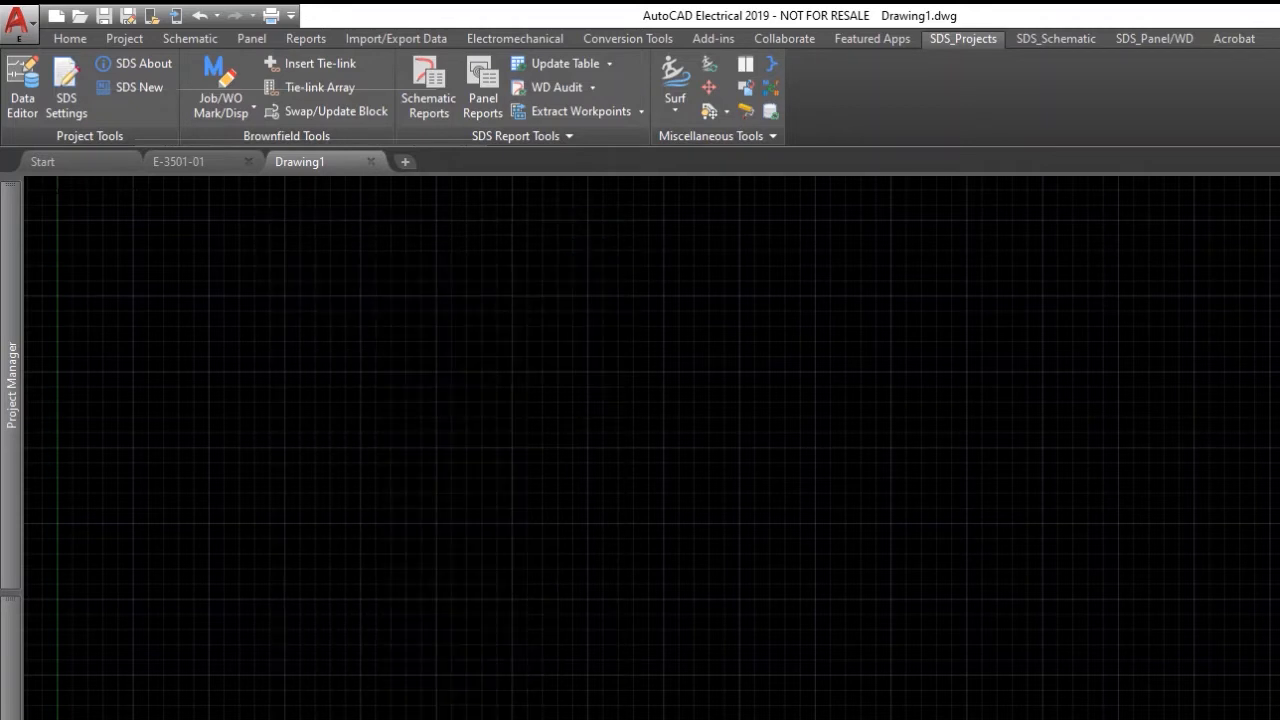
pyautogui.click(148, 90)
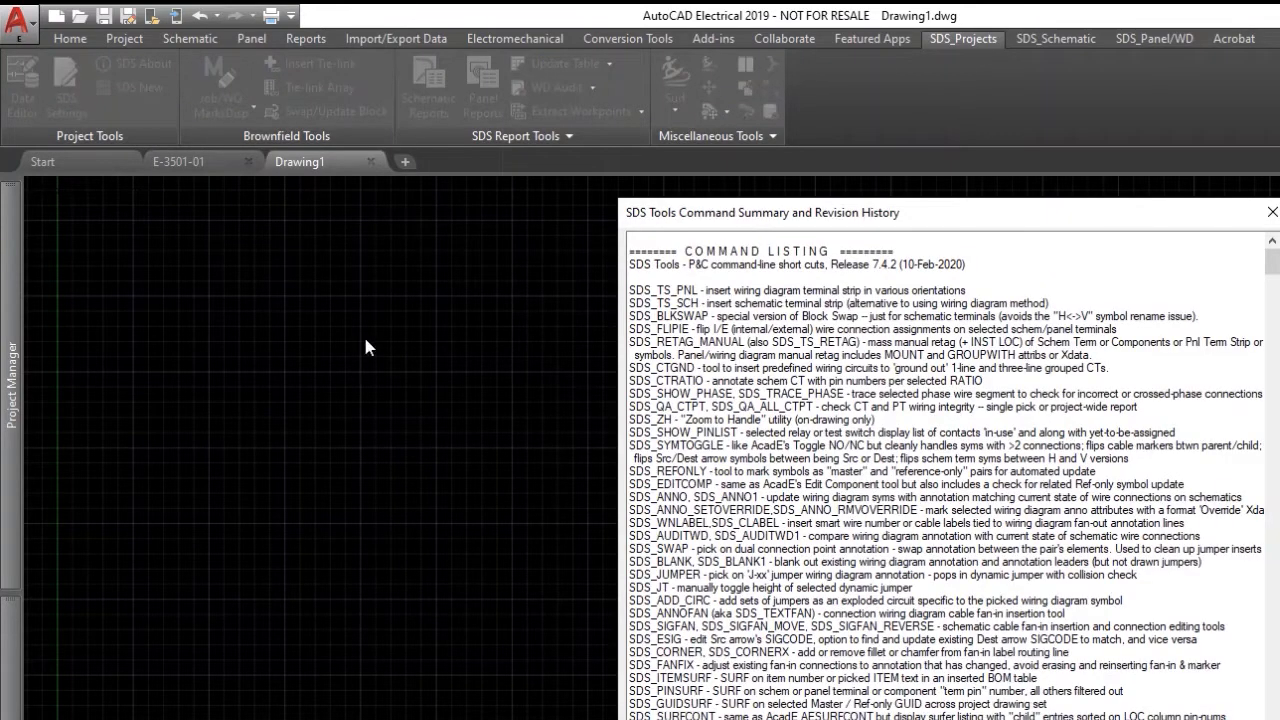
pyautogui.click(1272, 212)
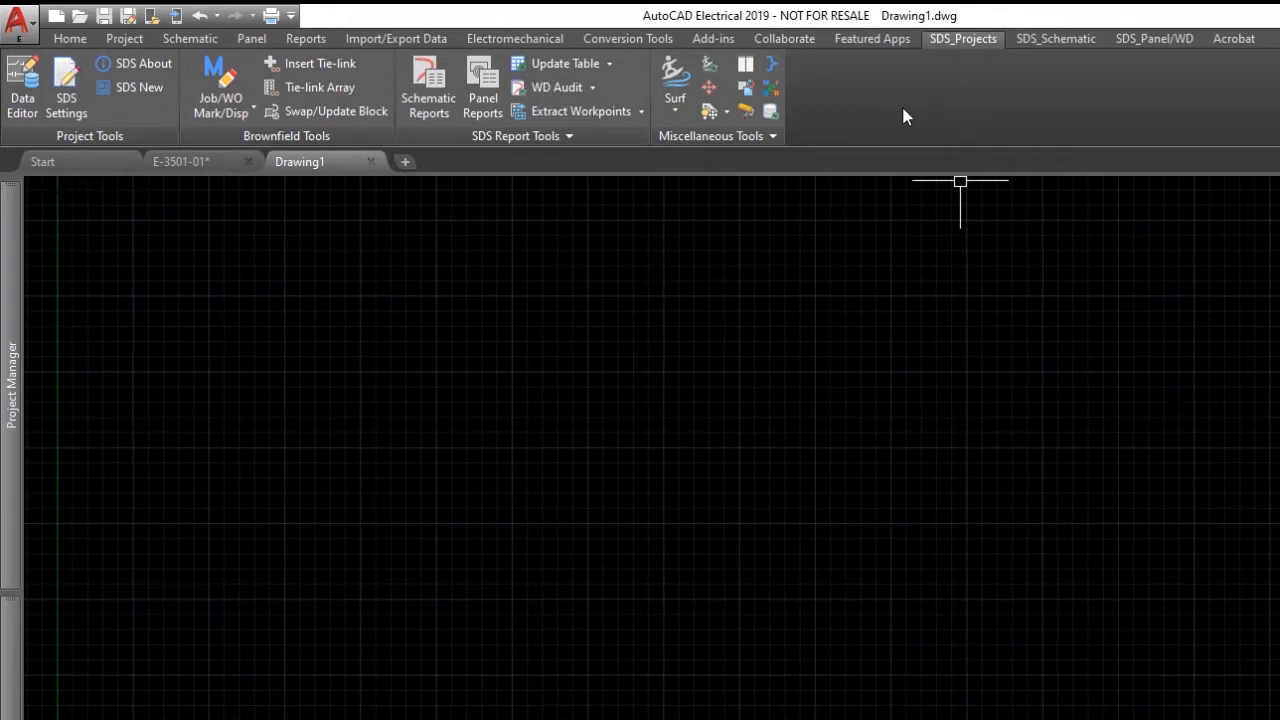
# Open SDS Settings, reposition the dialog, and open the Bom Status Edit Status List.
pyautogui.click(70, 91)
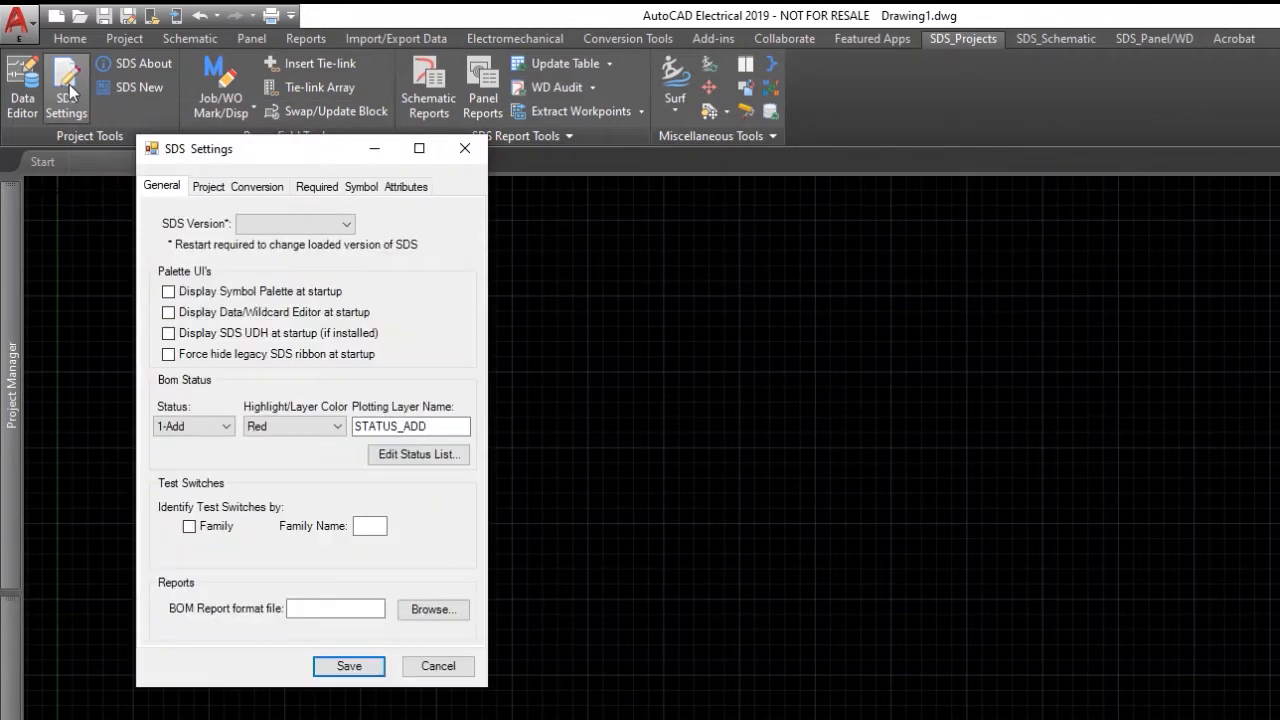
pyautogui.moveTo(284, 161)
pyautogui.mouseDown()
pyautogui.moveTo(433, 233)
pyautogui.moveTo(471, 216)
pyautogui.mouseUp()
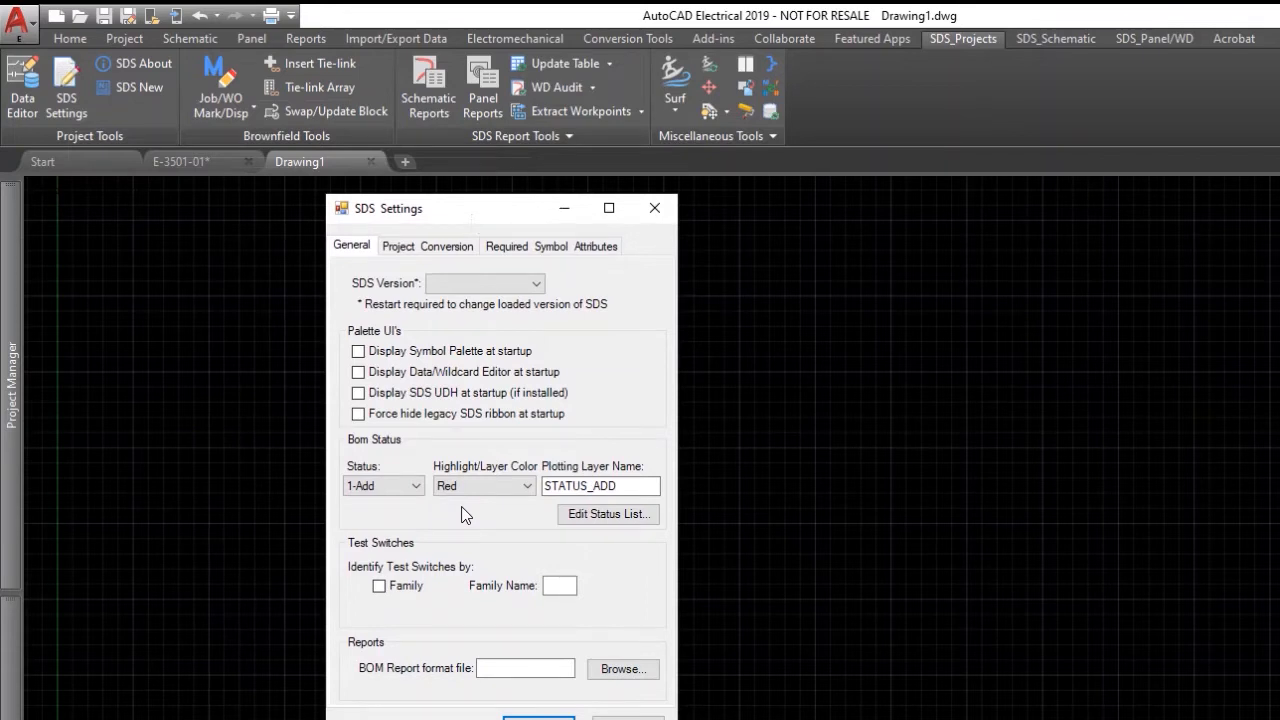
pyautogui.click(624, 516)
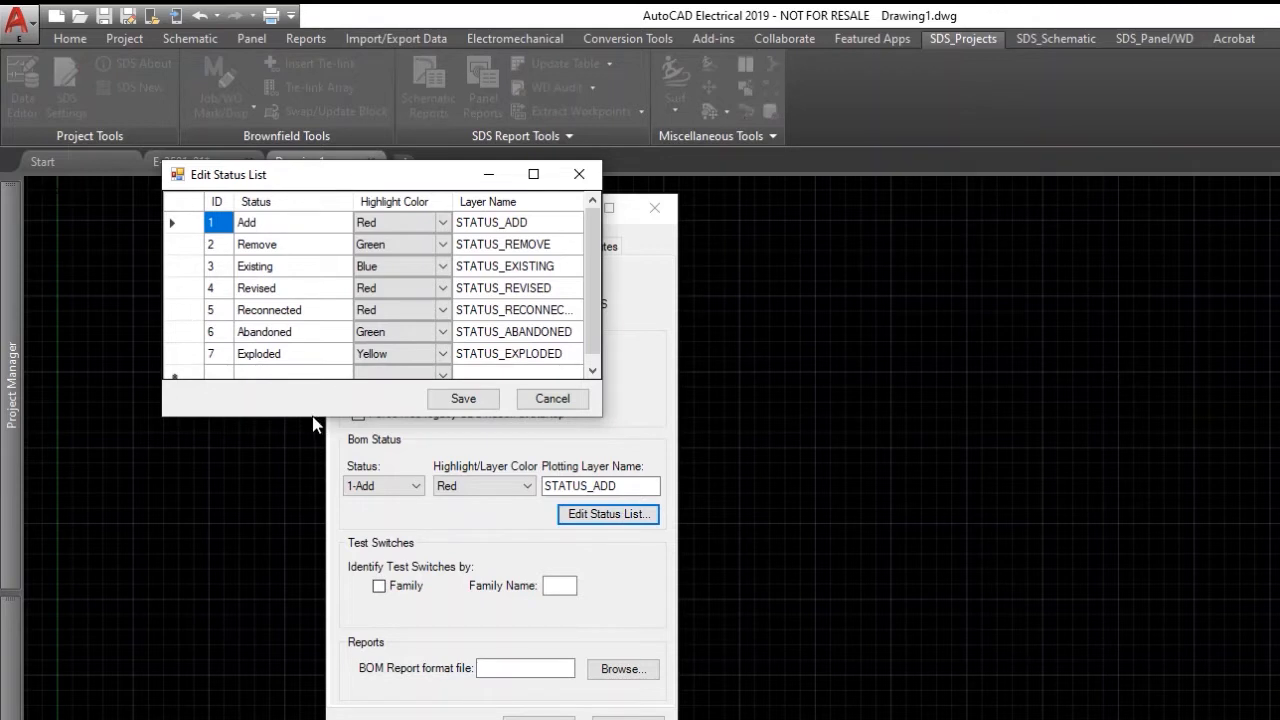
# Inspect the existing Add and Remove status entries, leaving the Add name as it was.
pyautogui.moveTo(310, 418); pyautogui.dragTo(285, 638)
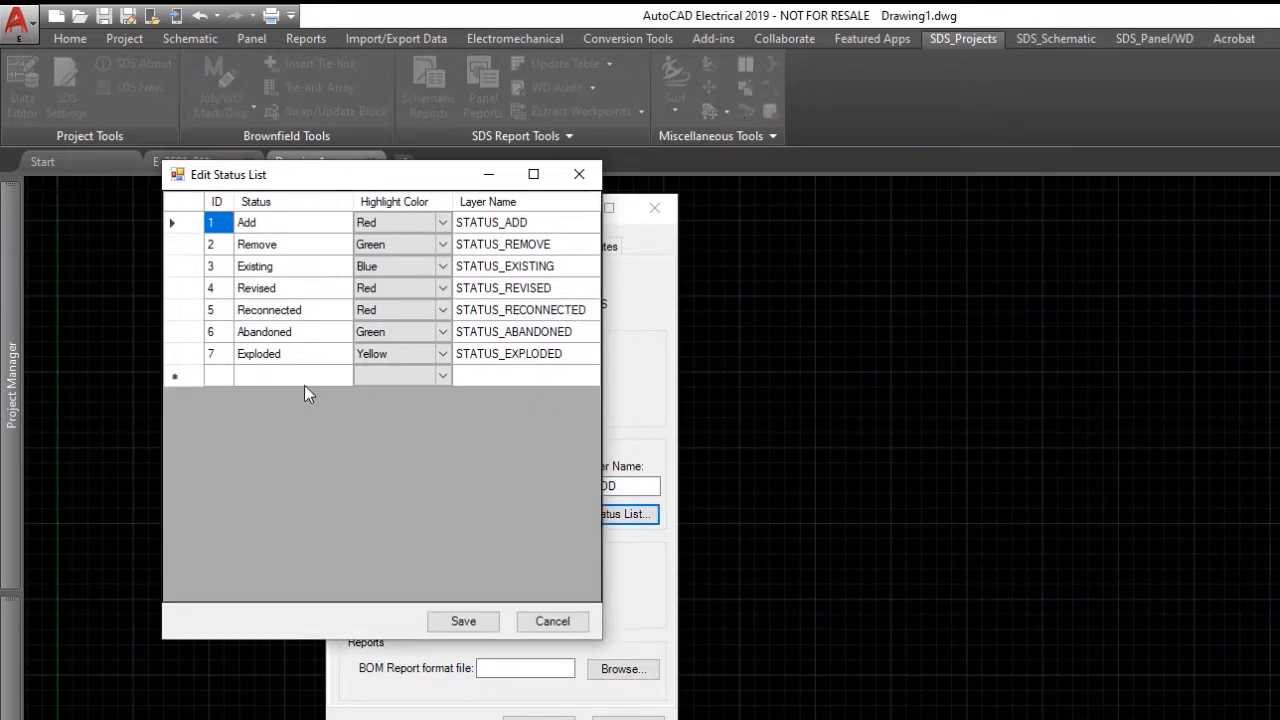
pyautogui.click(264, 229)
pyautogui.click(264, 228)
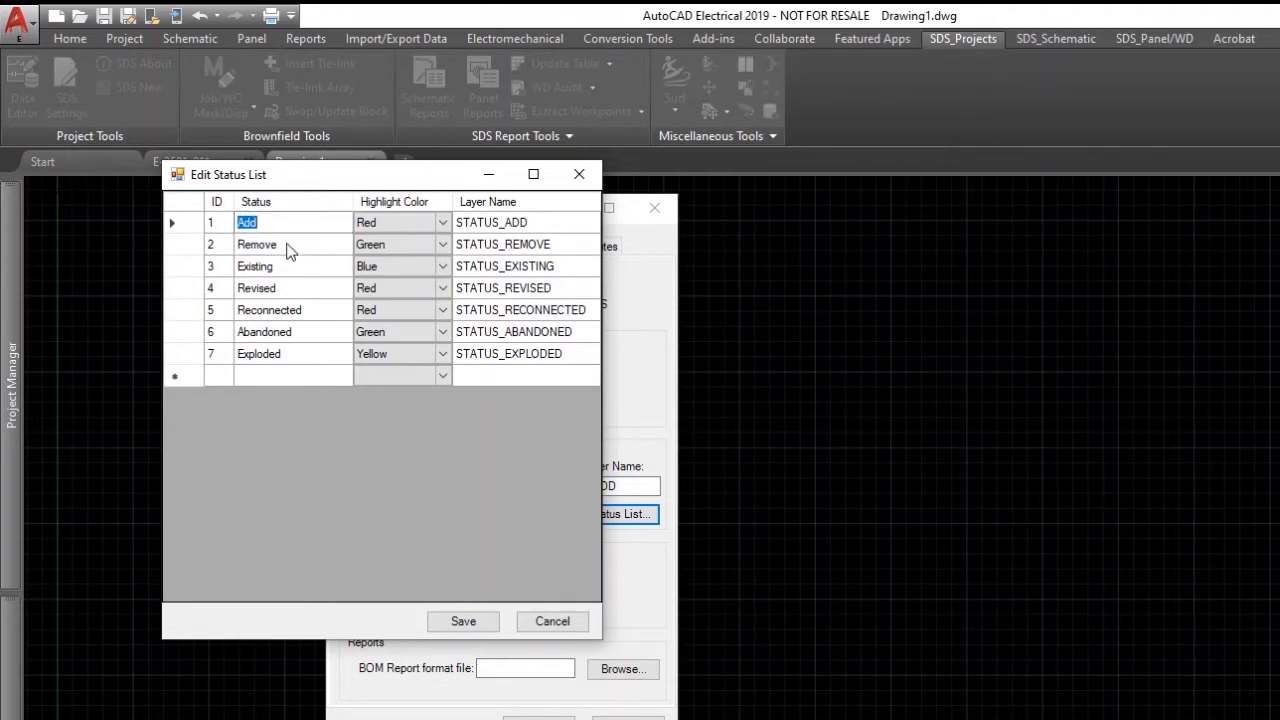
pyautogui.write('Additio')
pyautogui.press('BackSpace')
pyautogui.press('BackSpace')
pyautogui.press('BackSpace')
pyautogui.press('BackSpace')
pyautogui.click(292, 248)
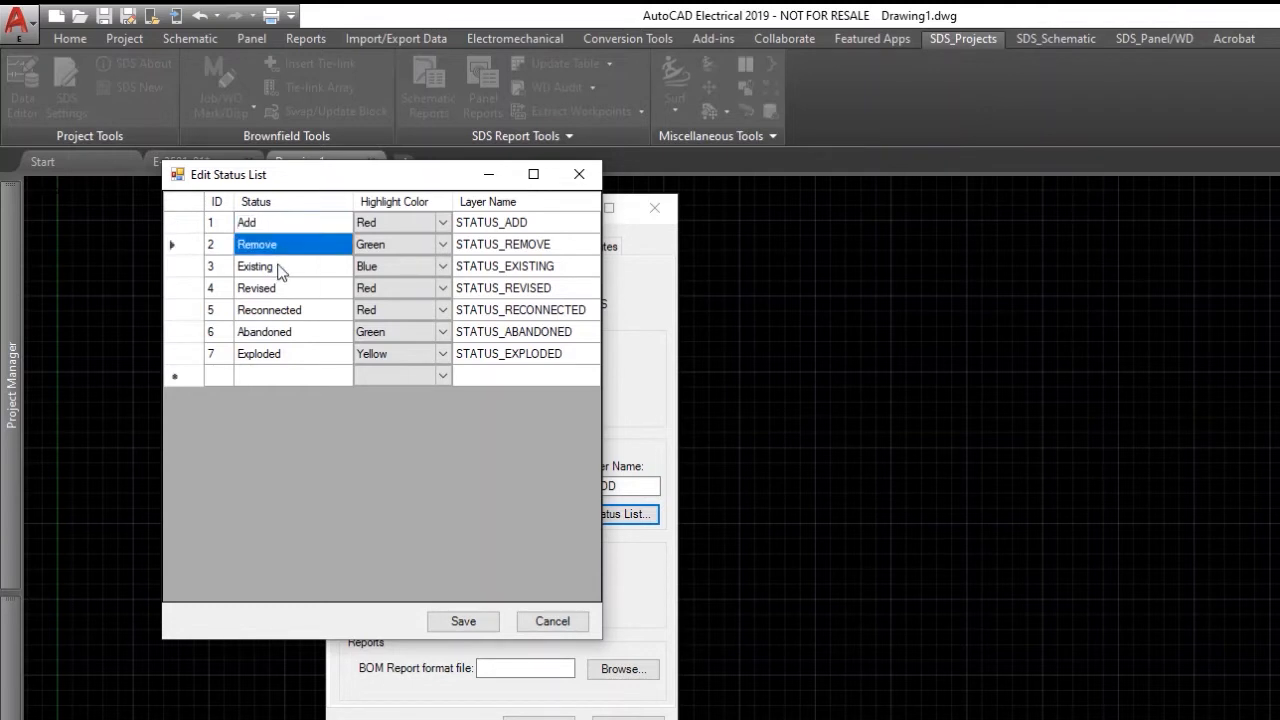
# Create a new status row named Option8 with ID 8.
pyautogui.click(275, 377)
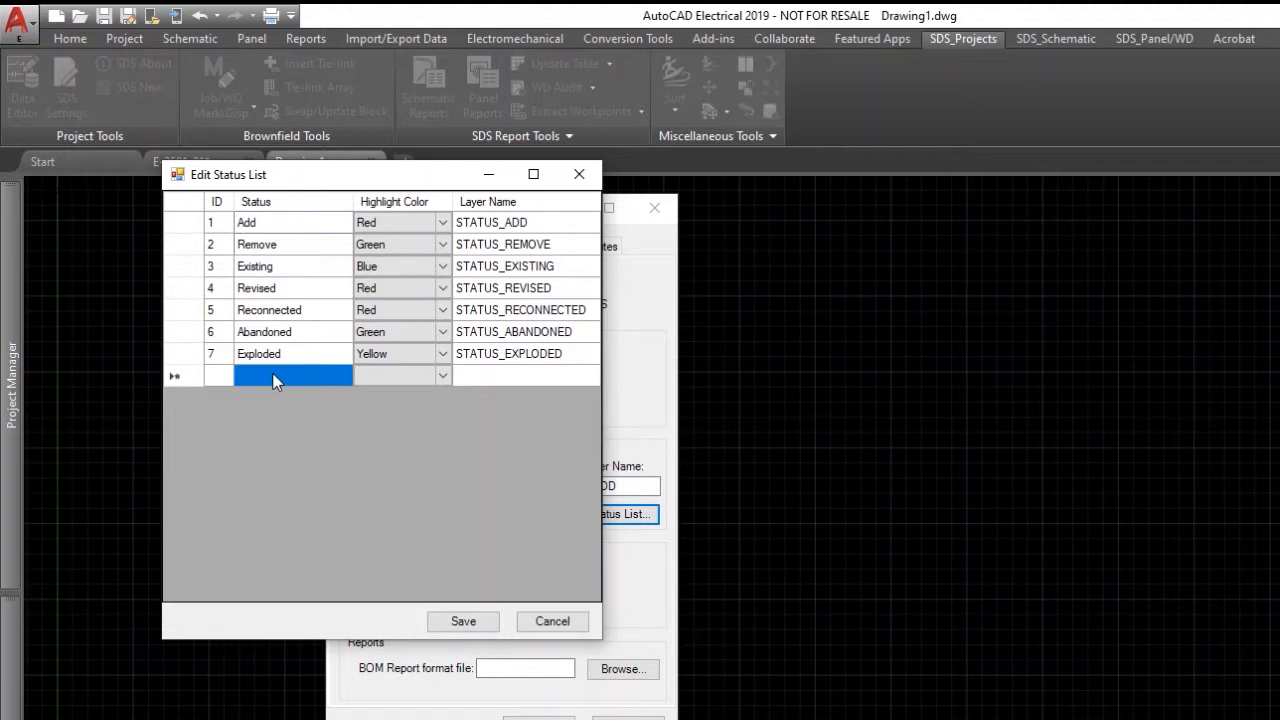
pyautogui.click(290, 358)
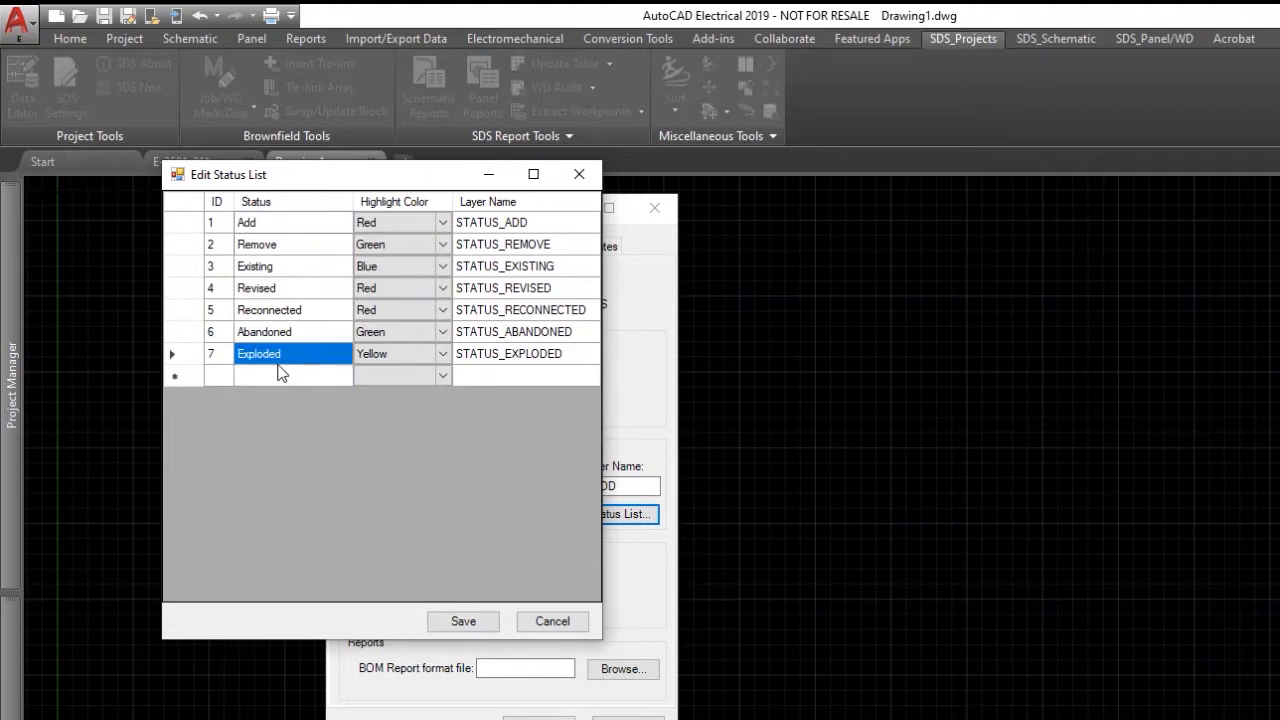
pyautogui.click(268, 378)
pyautogui.click(268, 380)
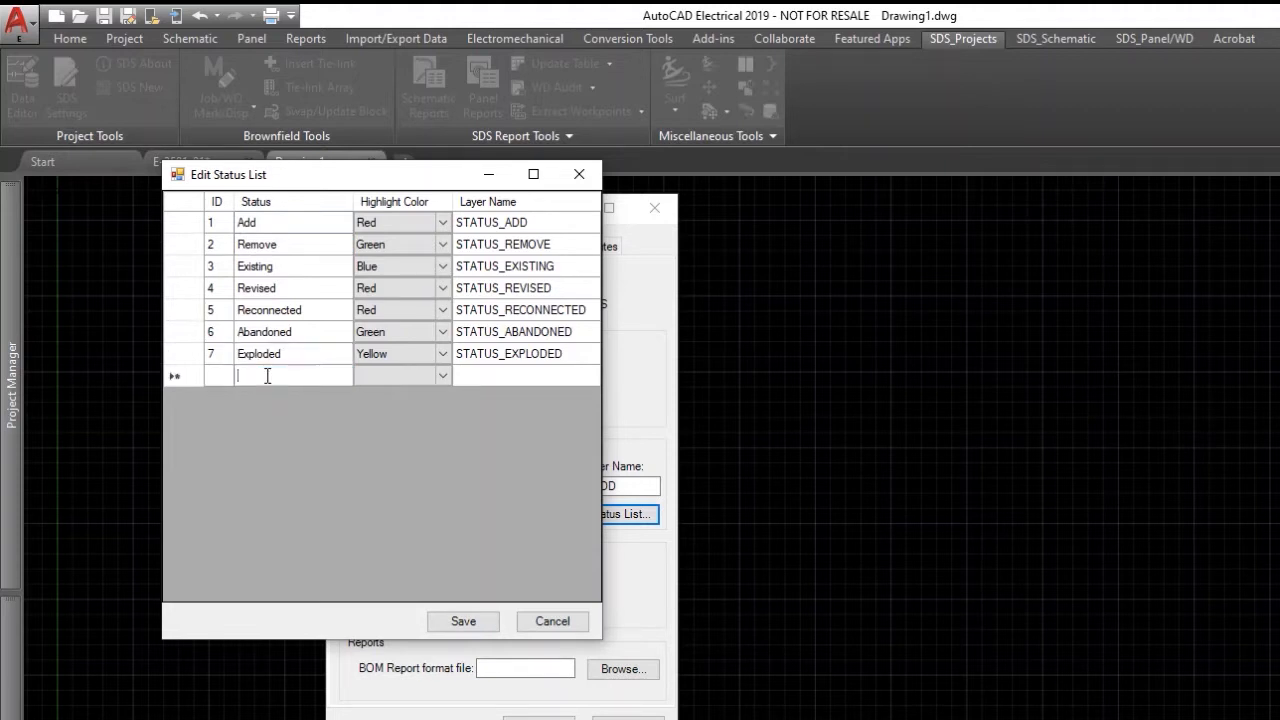
pyautogui.write('Option8')
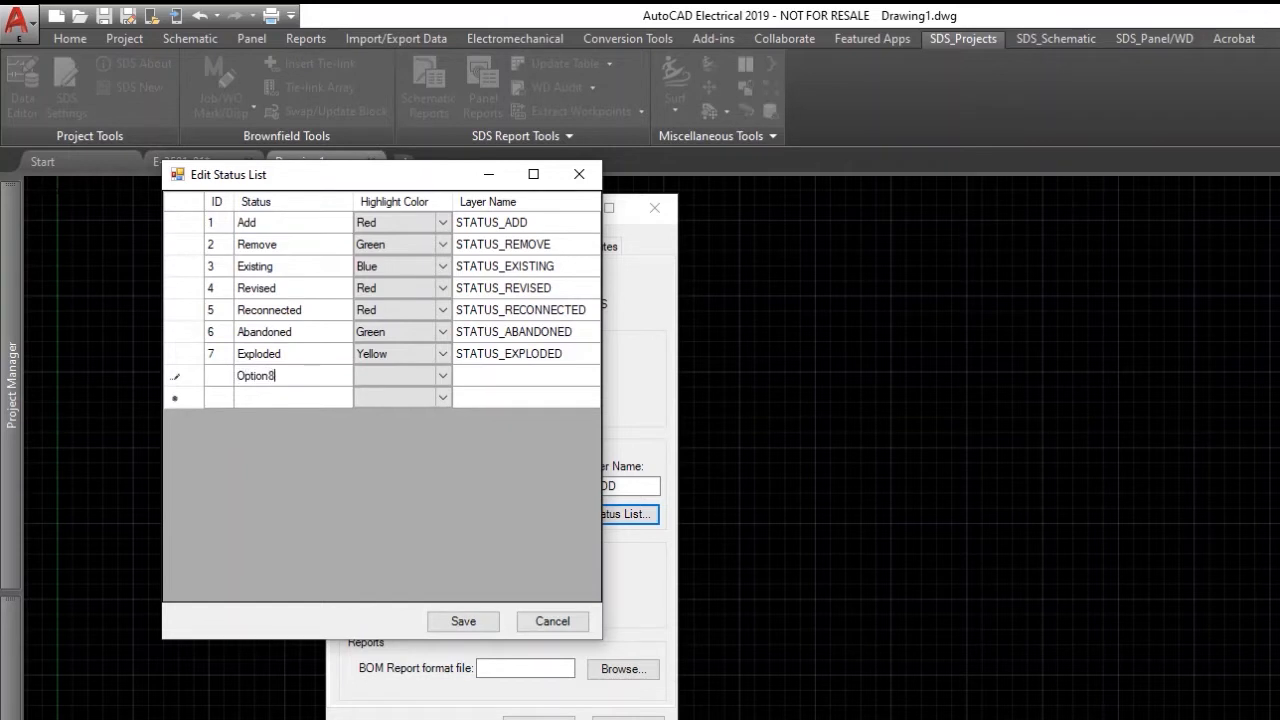
pyautogui.click(215, 376)
pyautogui.write('8')
# Give Option8 the Cyan highlight colour and layer STATUS_OPT8, and save the list.
pyautogui.click(445, 376)
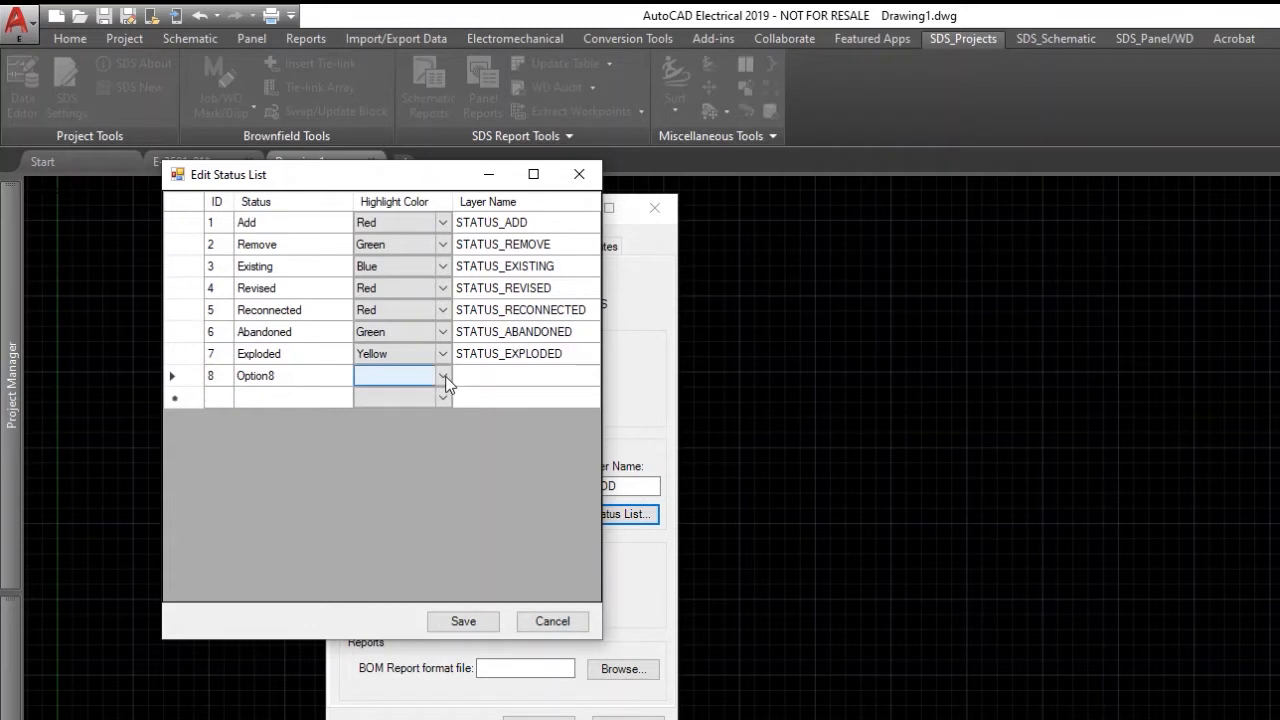
pyautogui.click(445, 376)
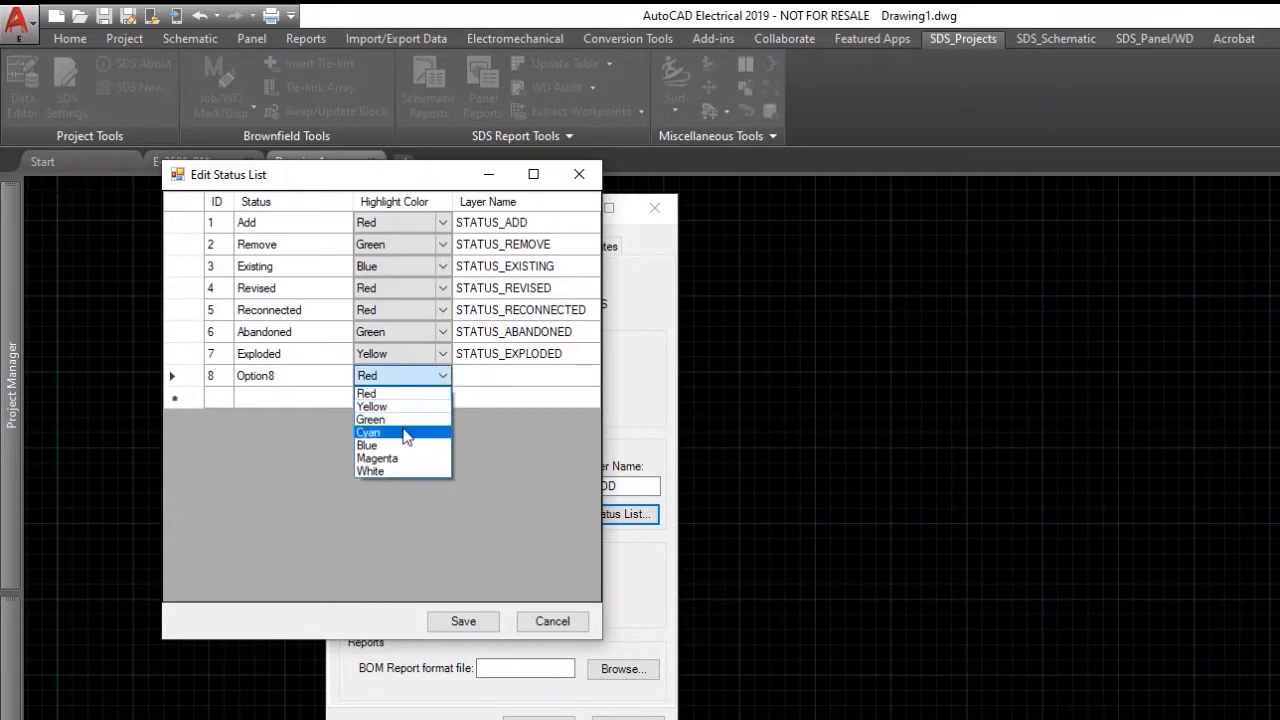
pyautogui.click(403, 433)
pyautogui.click(483, 378)
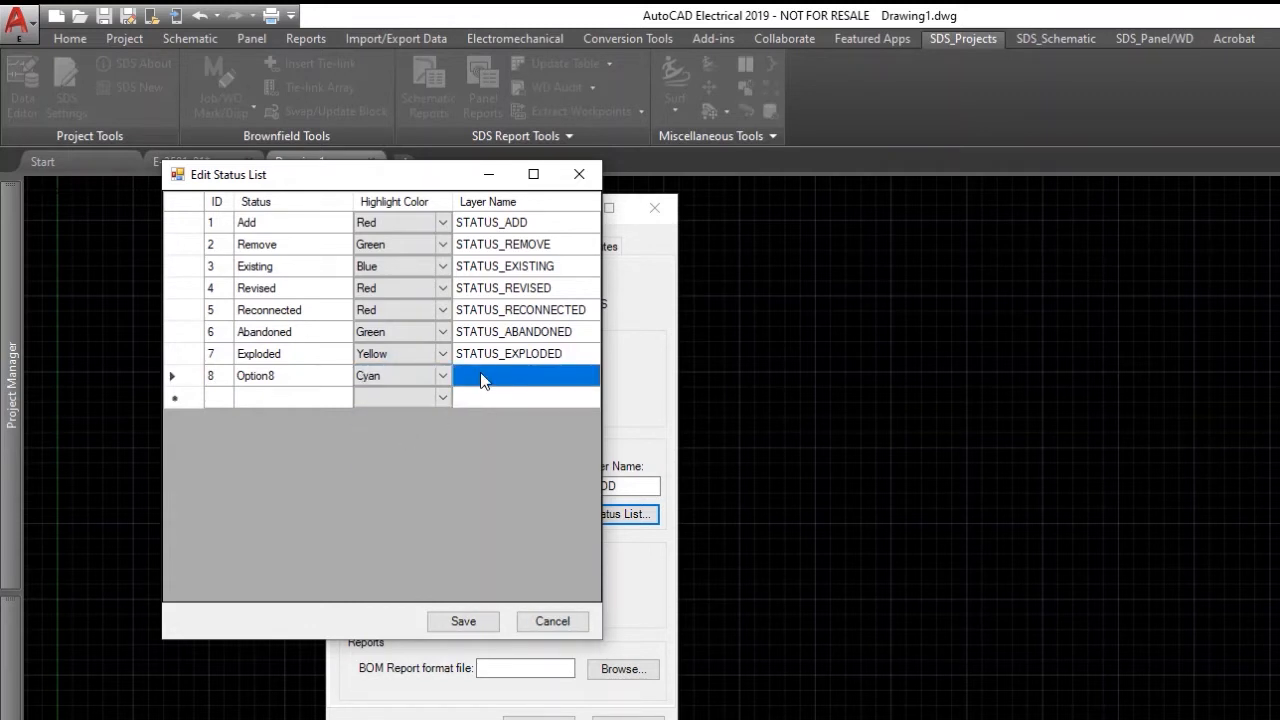
pyautogui.click(481, 380)
pyautogui.write('s')
pyautogui.write('STATUS_OPT')
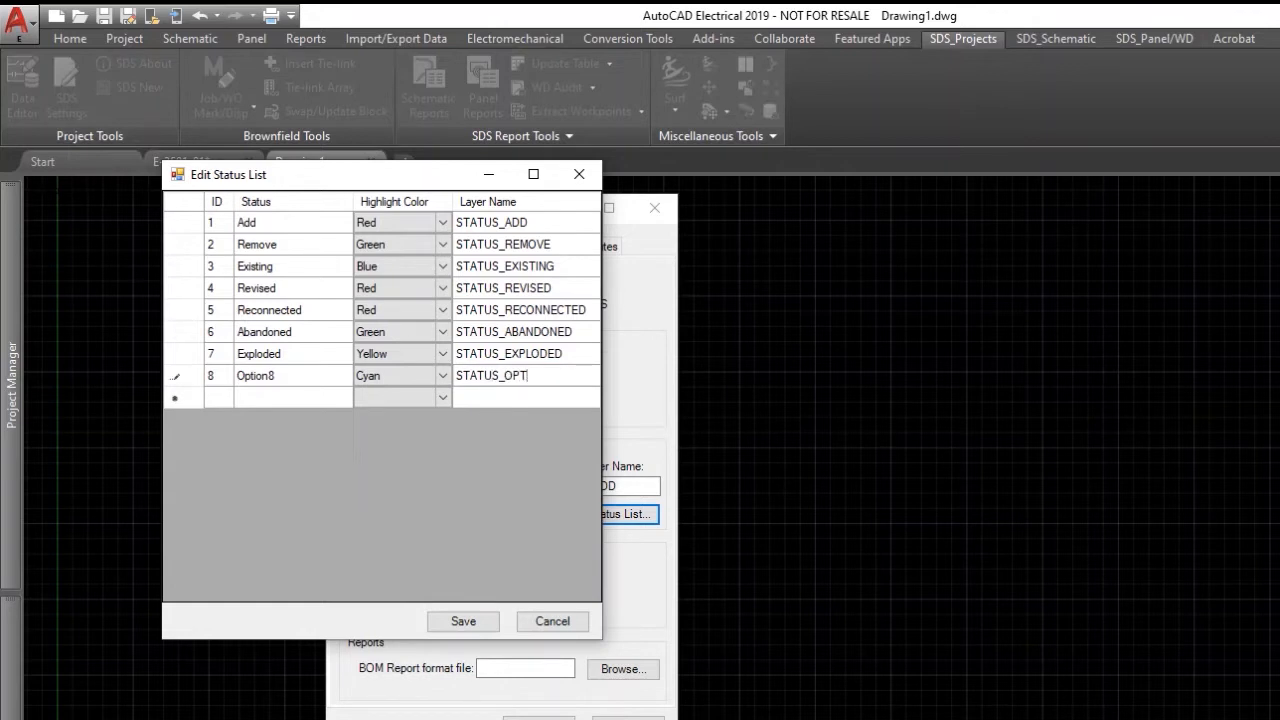
pyautogui.write('8')
pyautogui.click(463, 621)
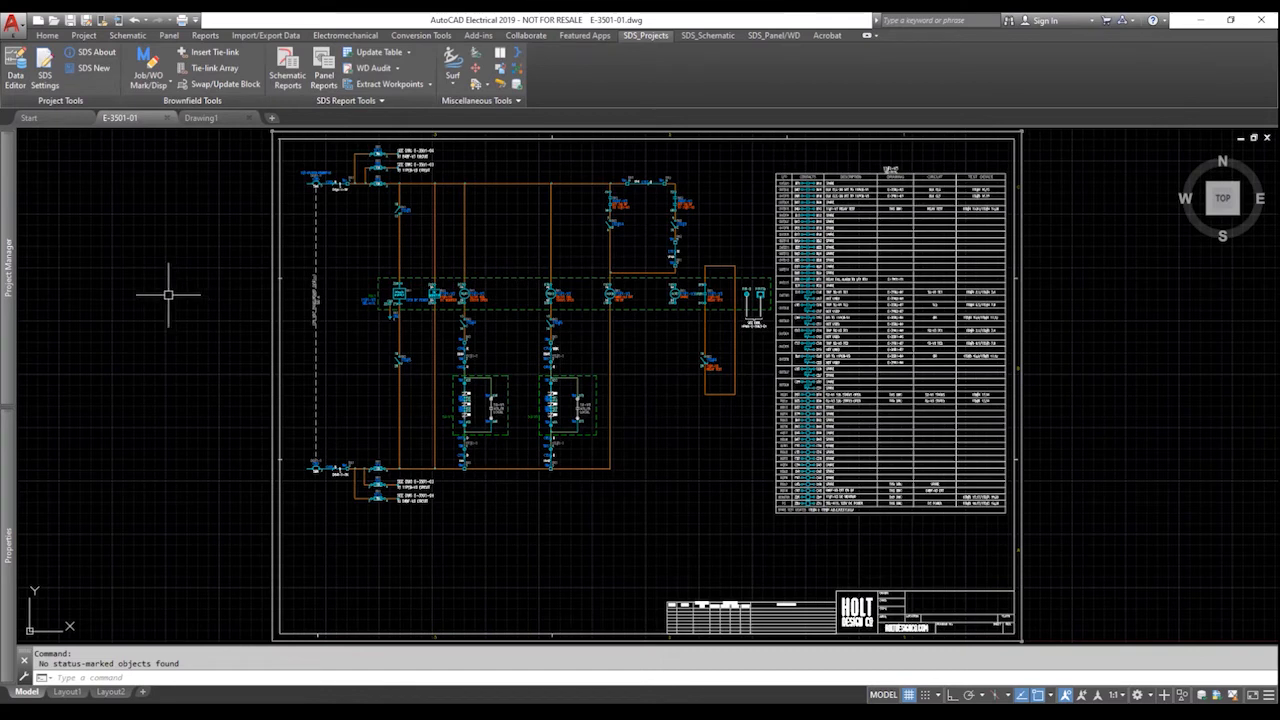
# Open the Job/WO Mark/Disp settings from the SDS_Projects tab.
pyautogui.click(153, 62)
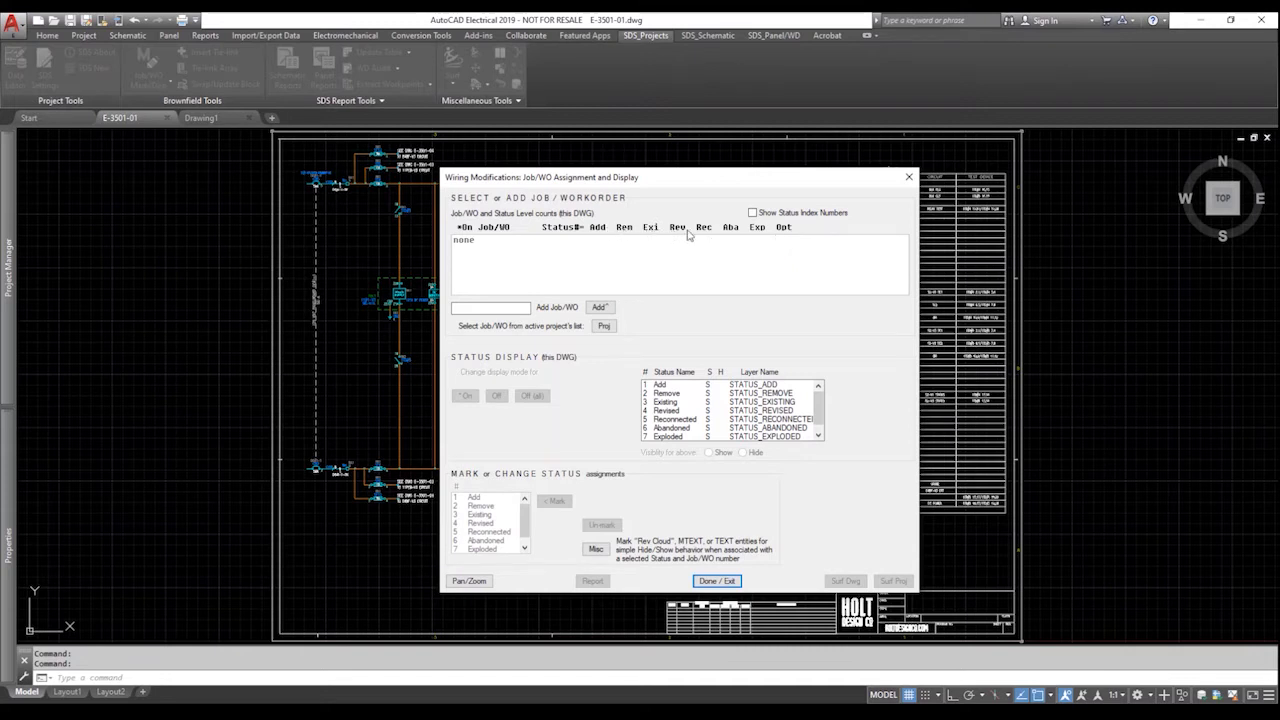
# Turn on status index numbers, add work order WO-001, and select the Add mark status.
pyautogui.click(753, 213)
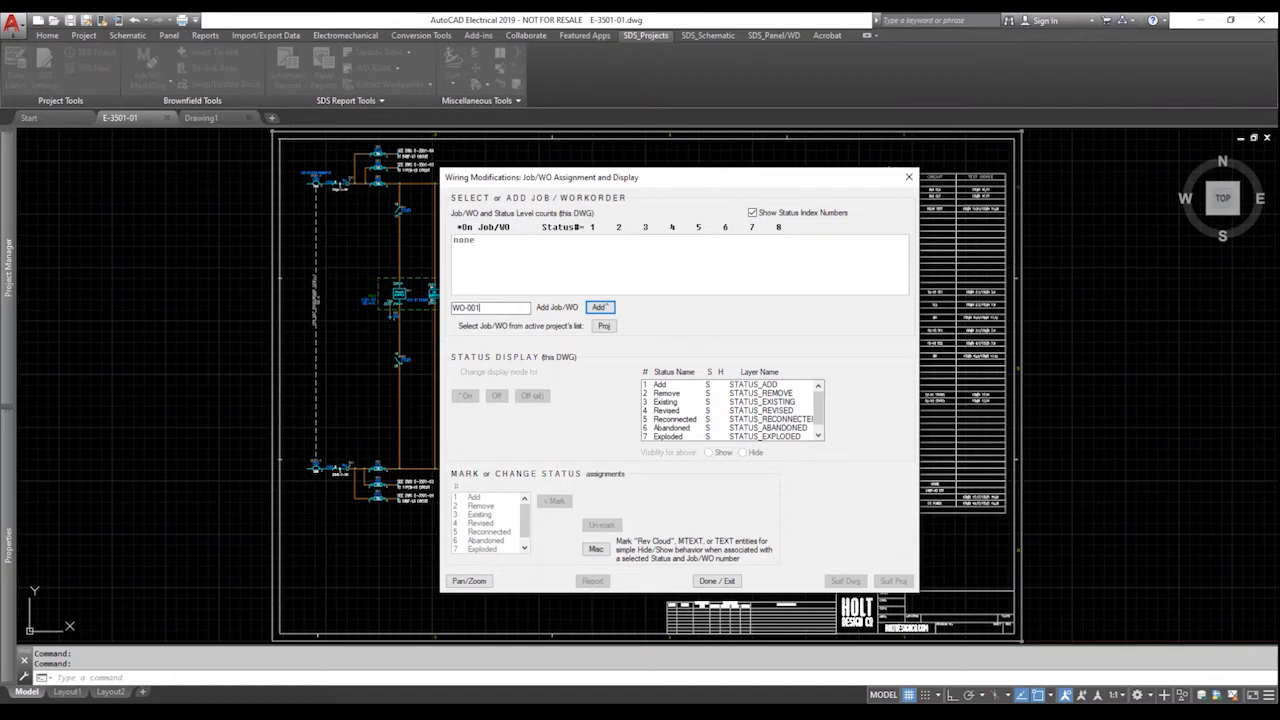
pyautogui.click(599, 307)
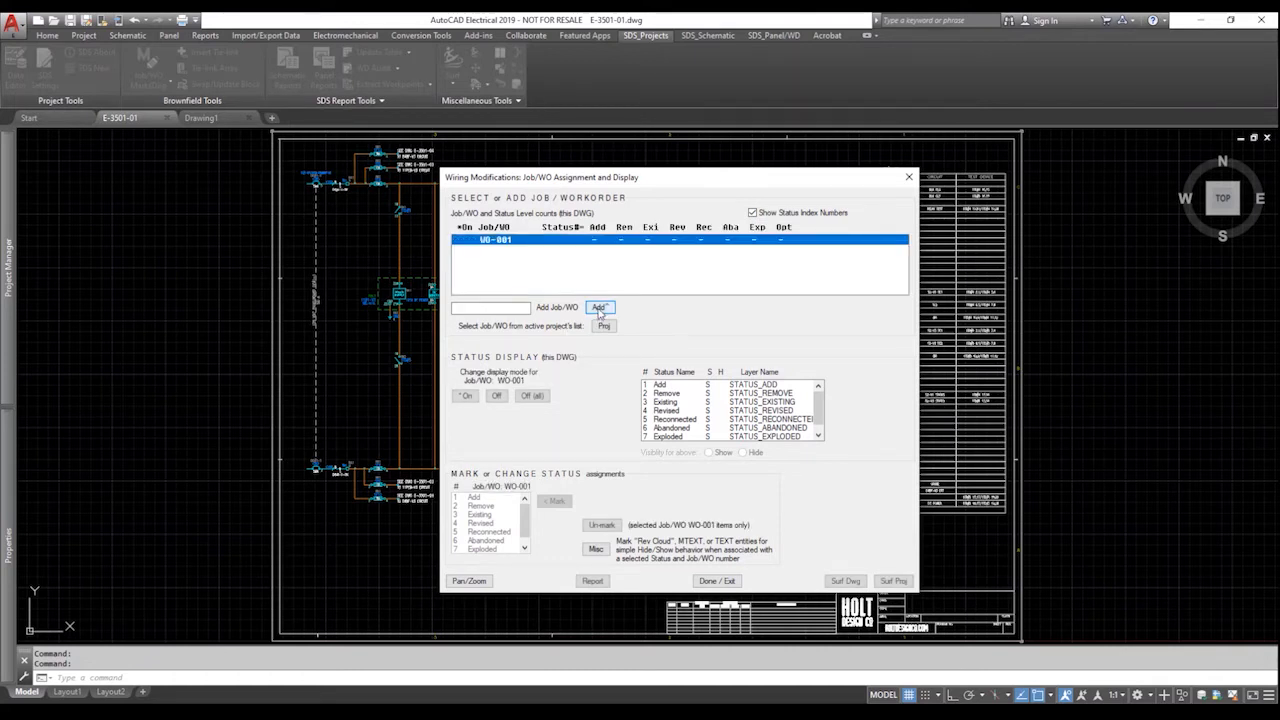
pyautogui.click(477, 506)
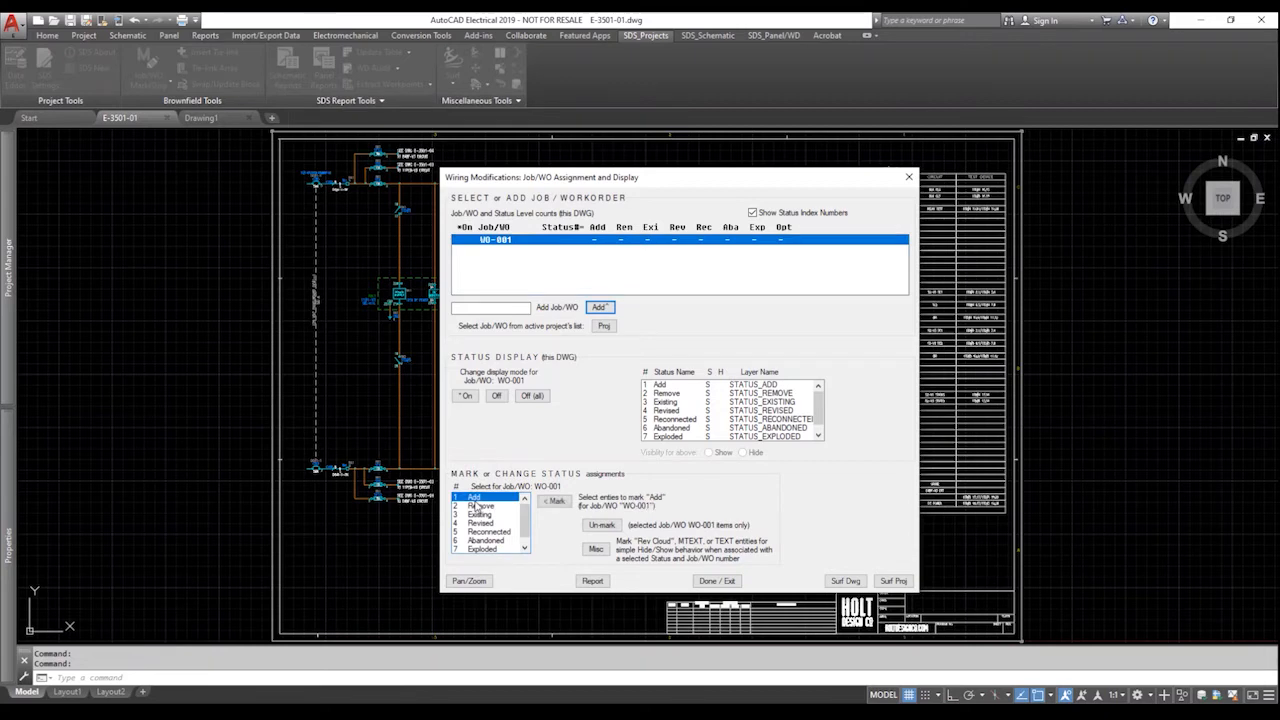
# Mark the 125V DC power supply symbol 11#1-V3 as Add under WO-001.
pyautogui.click(550, 502)
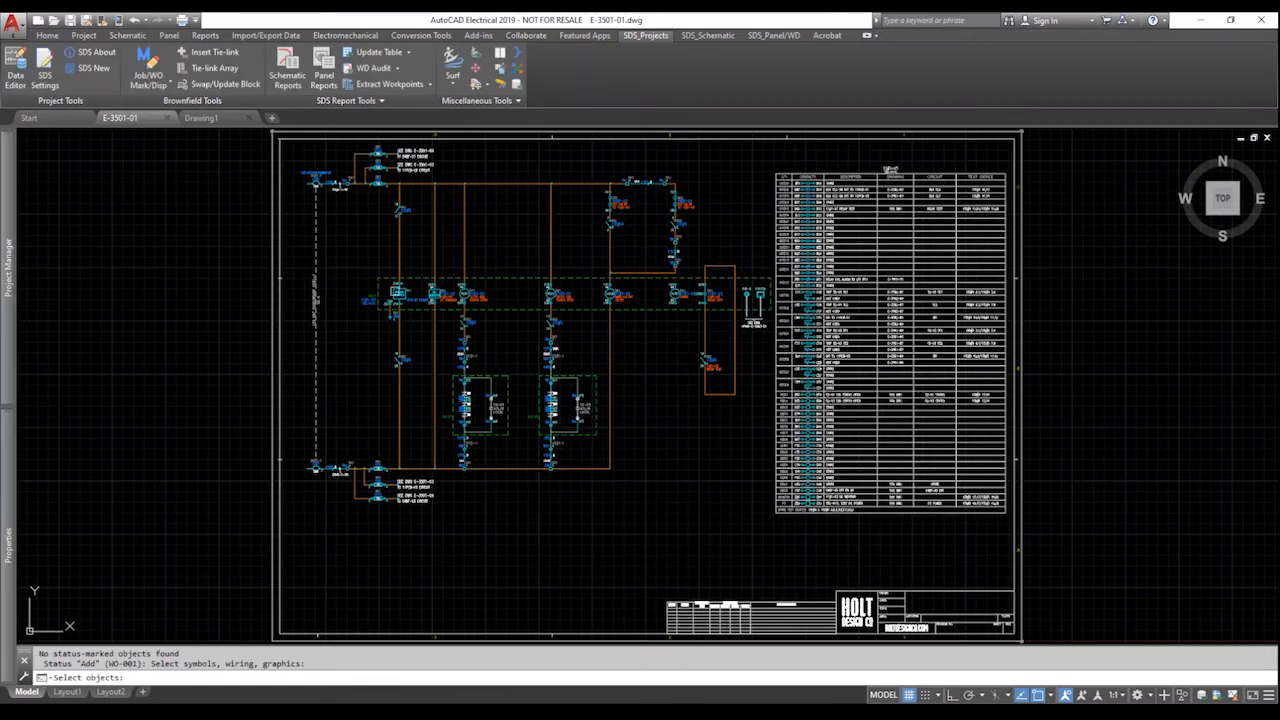
pyautogui.scroll(6, 396, 298)
pyautogui.scroll(2, 396, 298)
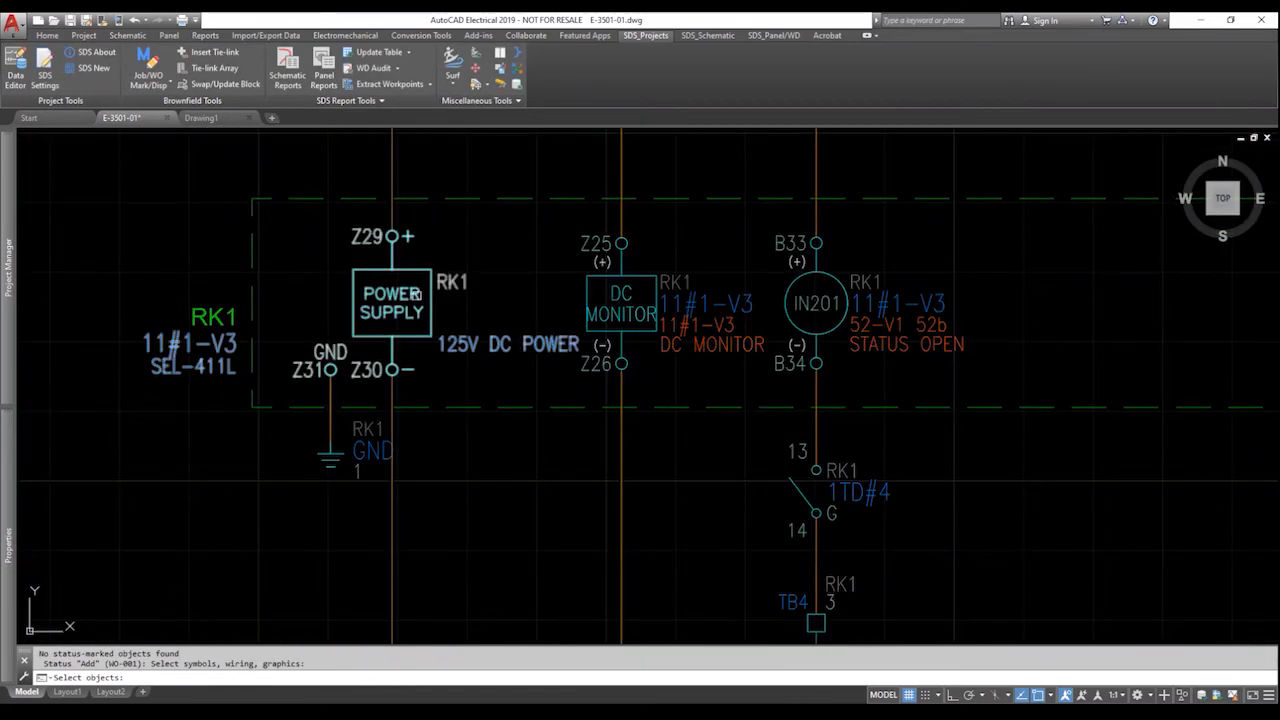
pyautogui.scroll(-4, 394, 301)
pyautogui.scroll(-2, 394, 301)
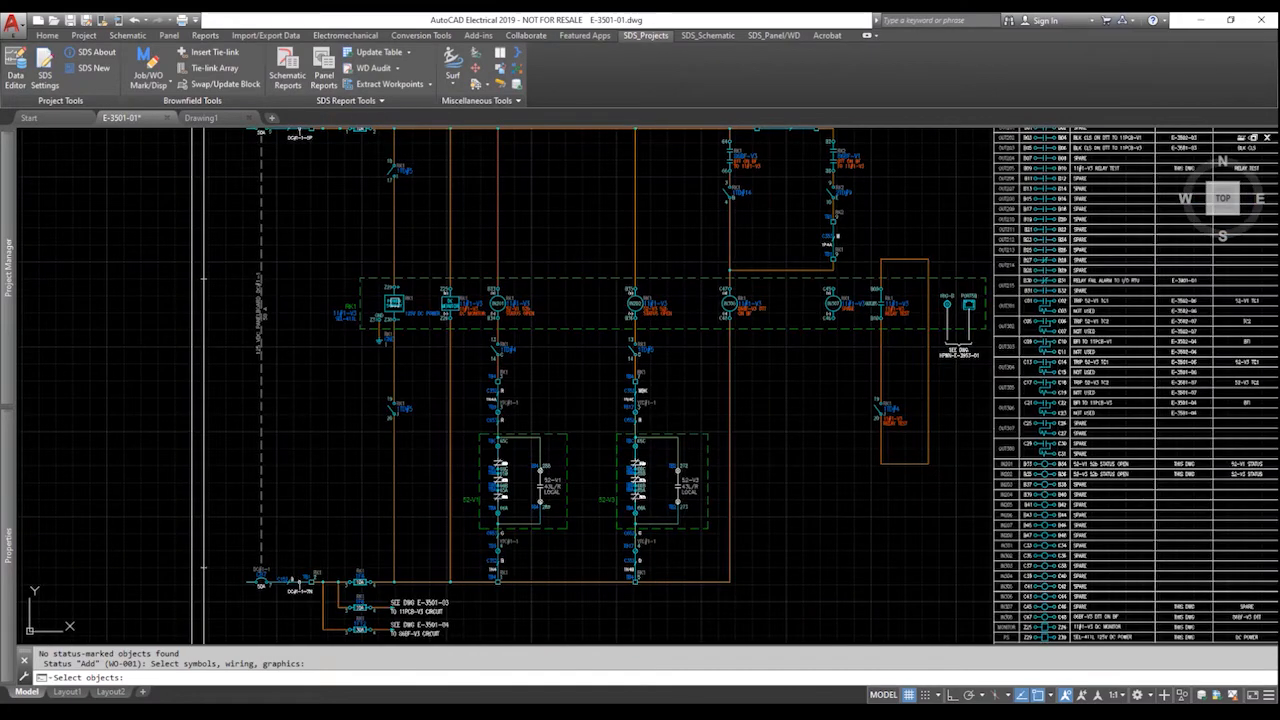
pyautogui.click(394, 301)
pyautogui.press('Return')
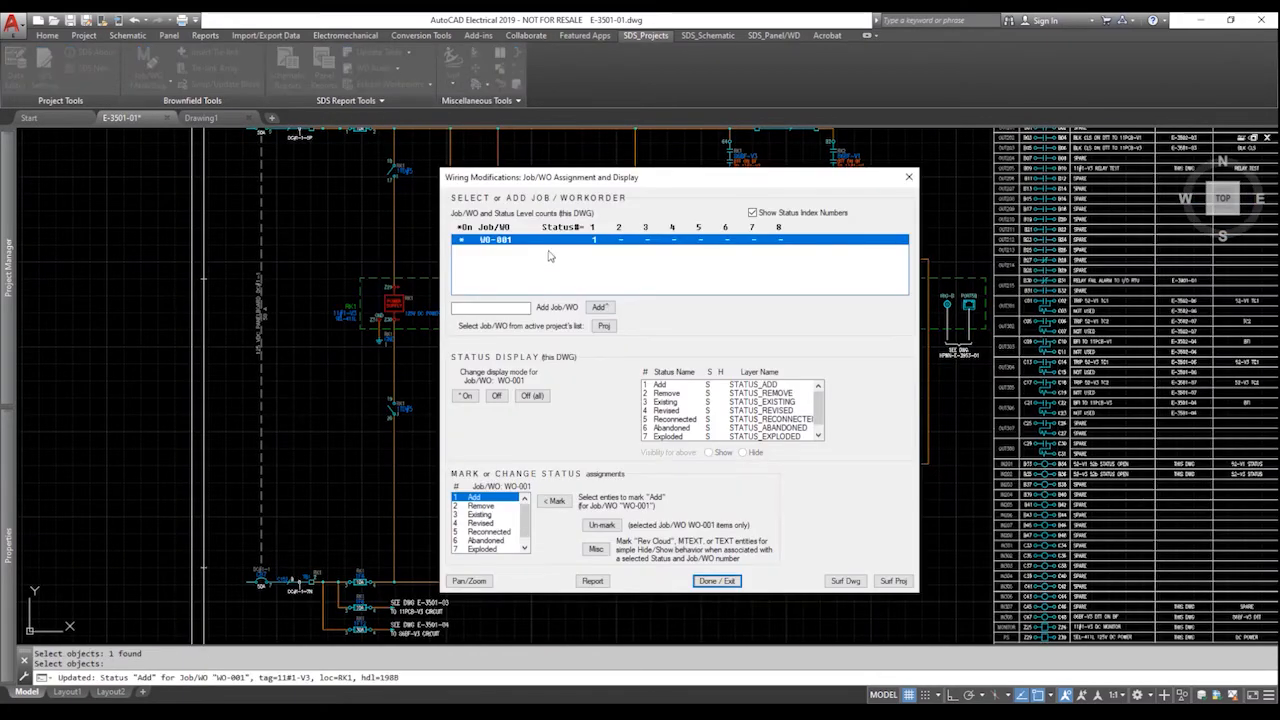
pyautogui.click(716, 580)
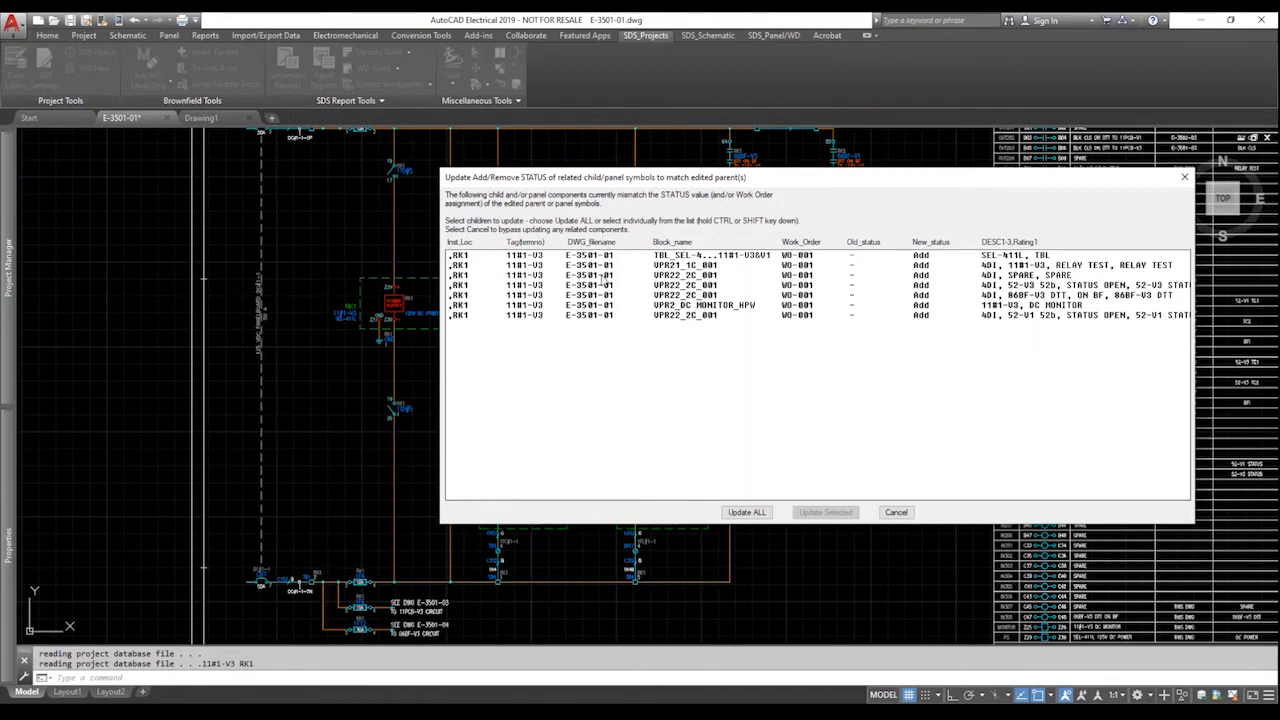
# Update all seven child components to Add, check IN202 with the rollover display, and reopen Job/WO settings.
pyautogui.click(746, 512)
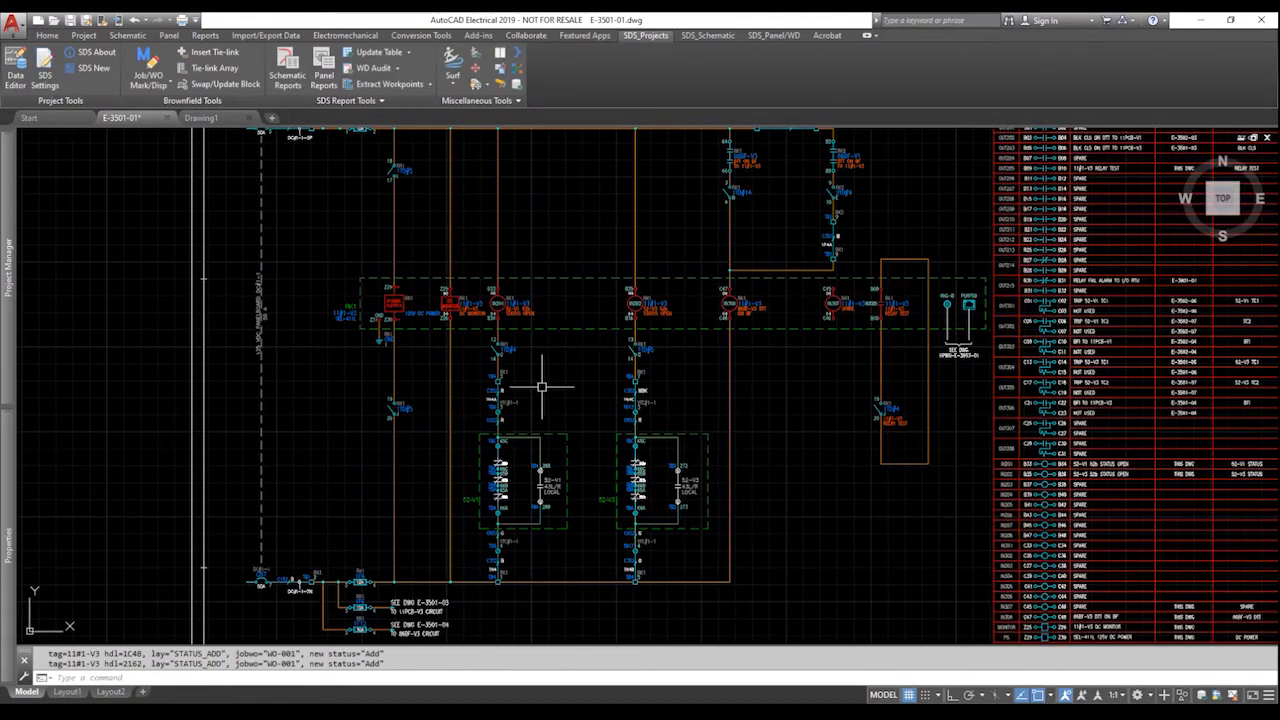
pyautogui.scroll(-1, 430, 400)
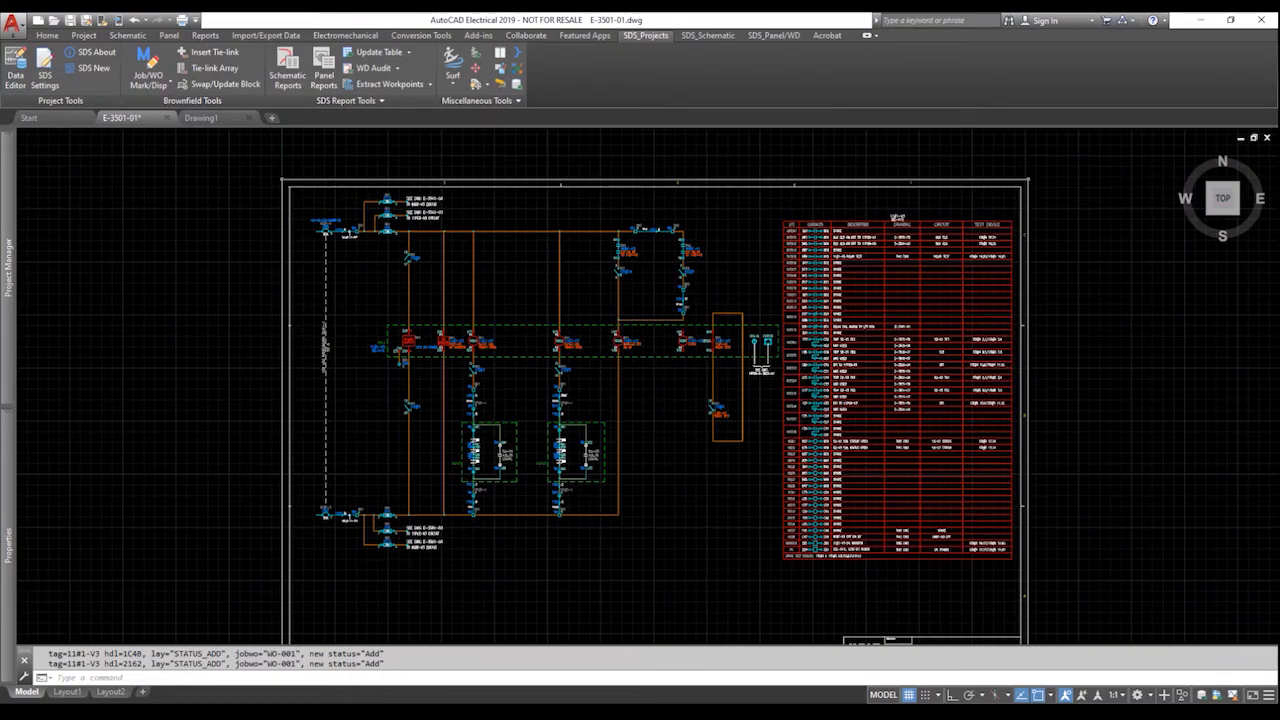
pyautogui.scroll(-4, 601, 345)
pyautogui.scroll(8, 601, 345)
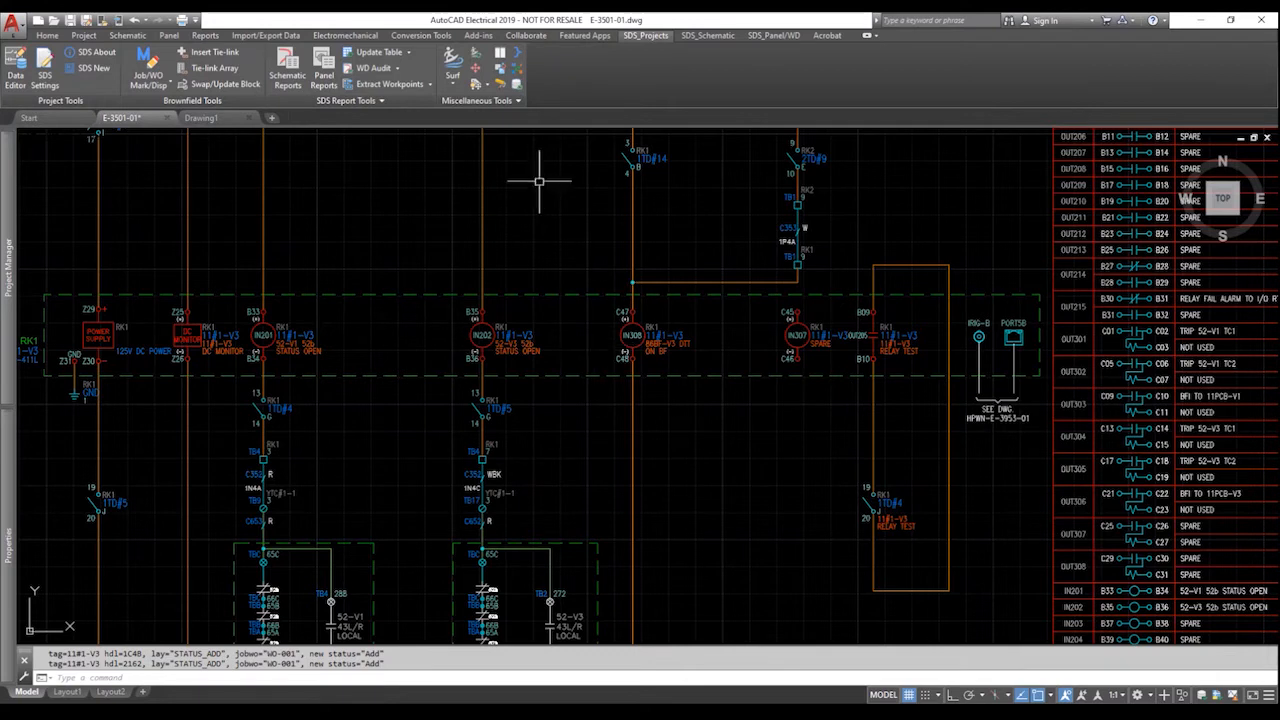
pyautogui.click(502, 93)
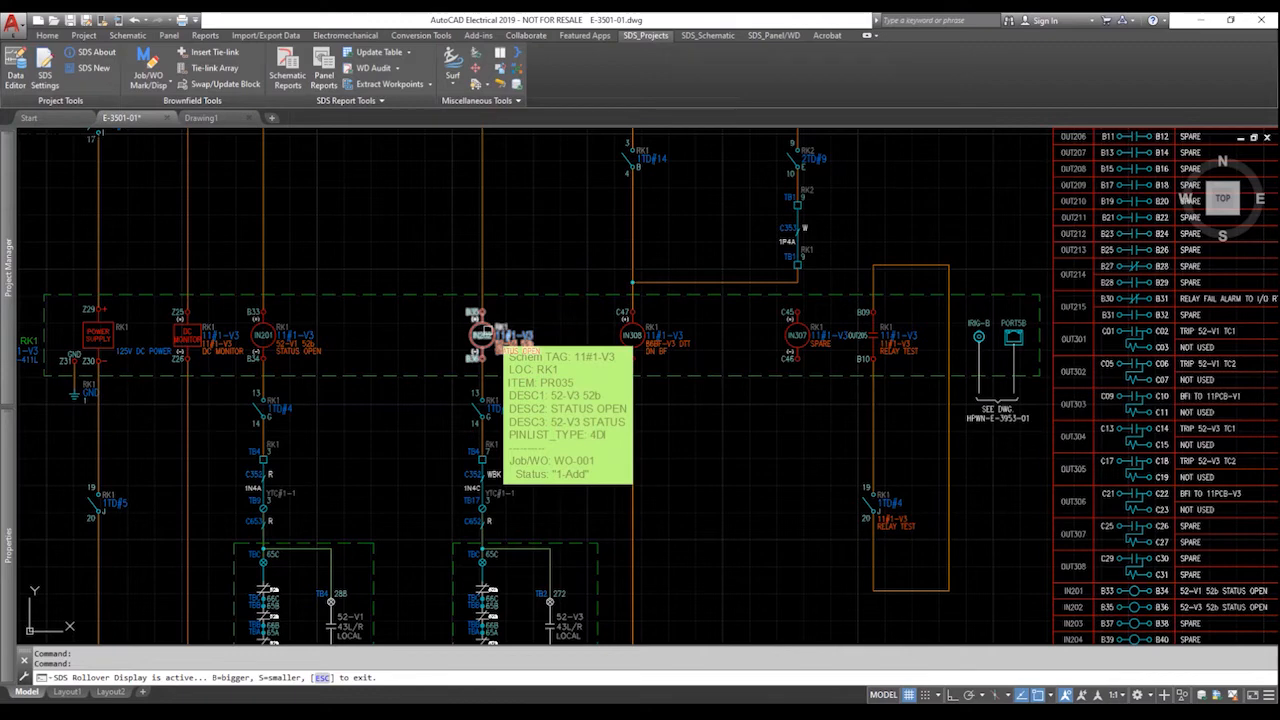
pyautogui.click(147, 64)
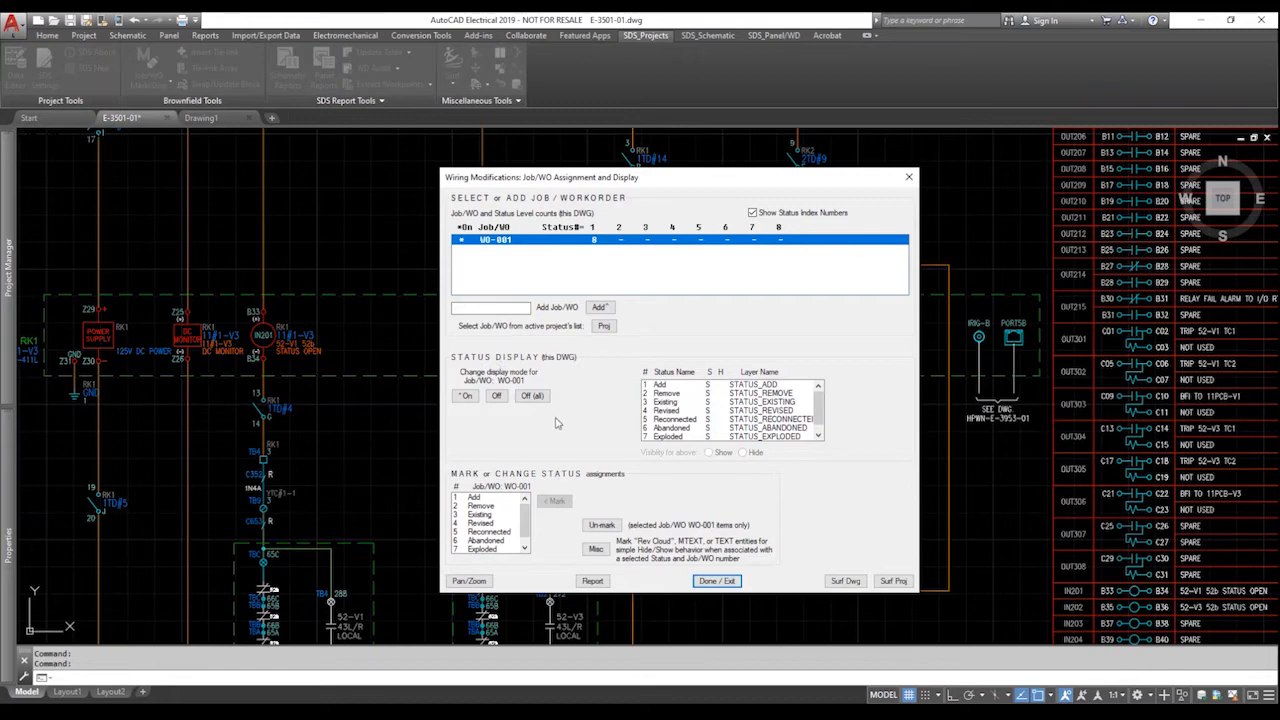
# Hide and re-show the Add-status items, then run the WO-001 report, saving the drawing first.
pyautogui.click(712, 385)
pyautogui.click(745, 453)
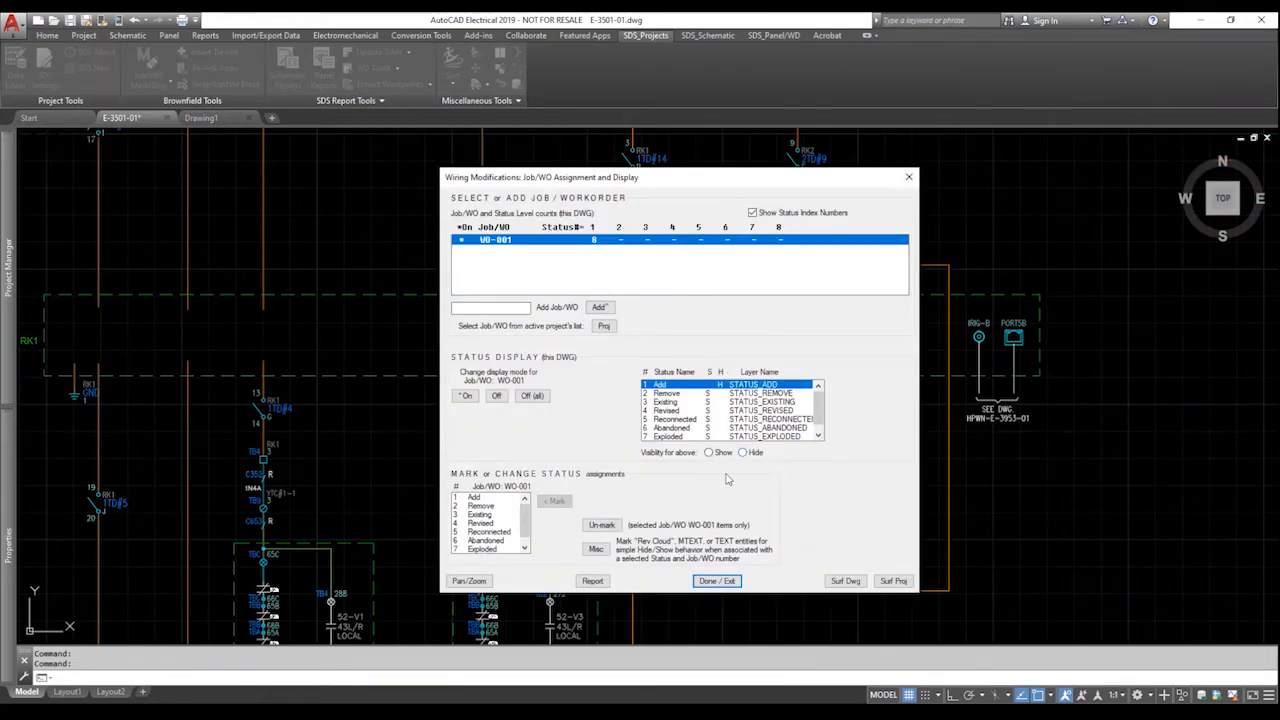
pyautogui.click(710, 453)
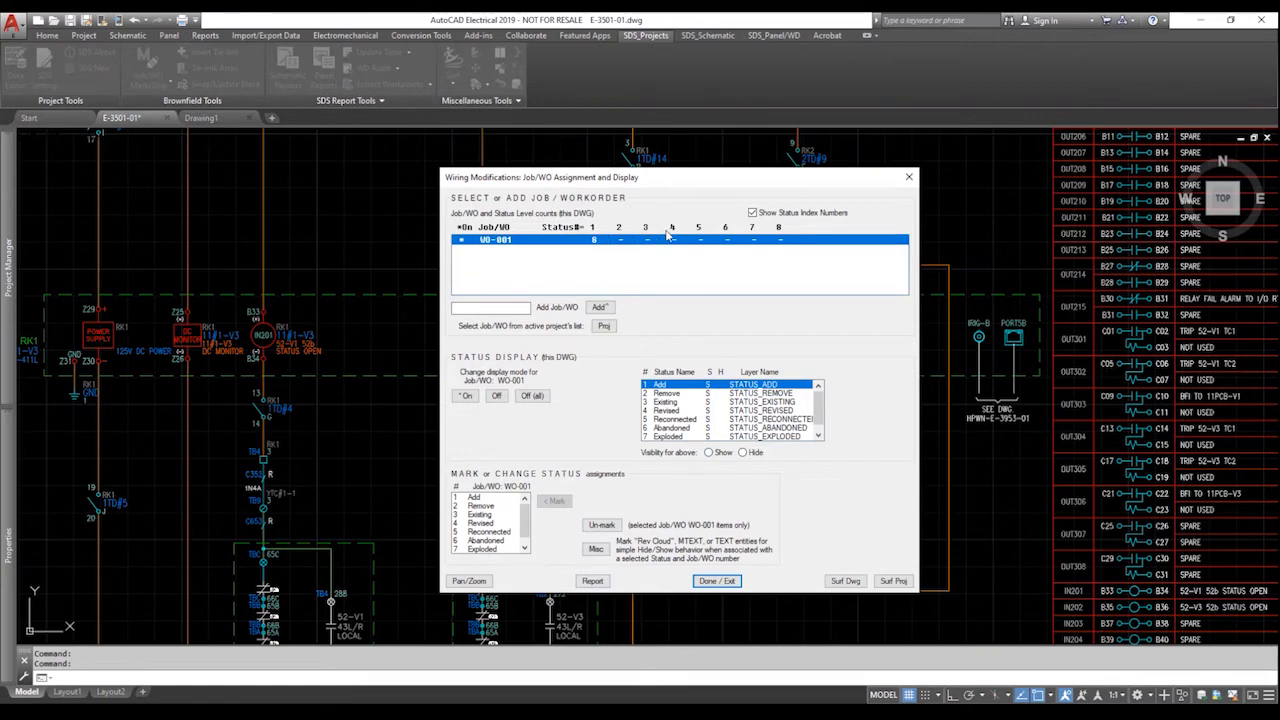
pyautogui.click(593, 581)
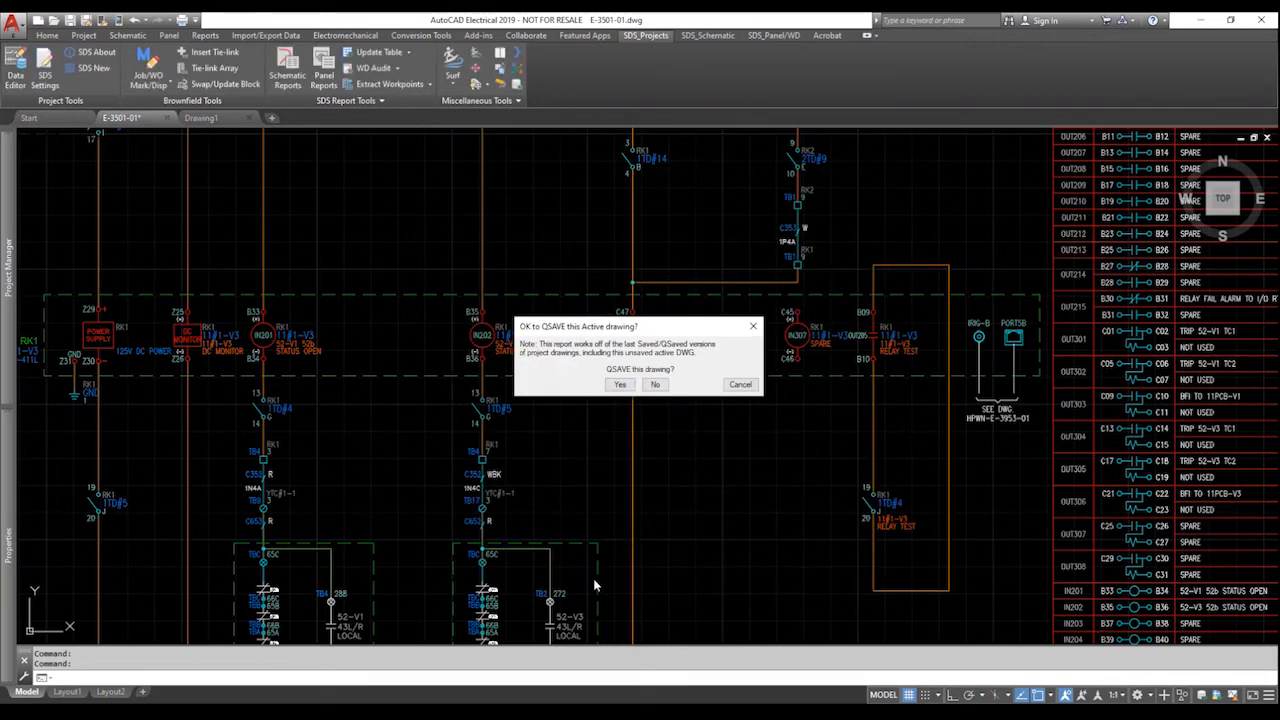
pyautogui.click(620, 385)
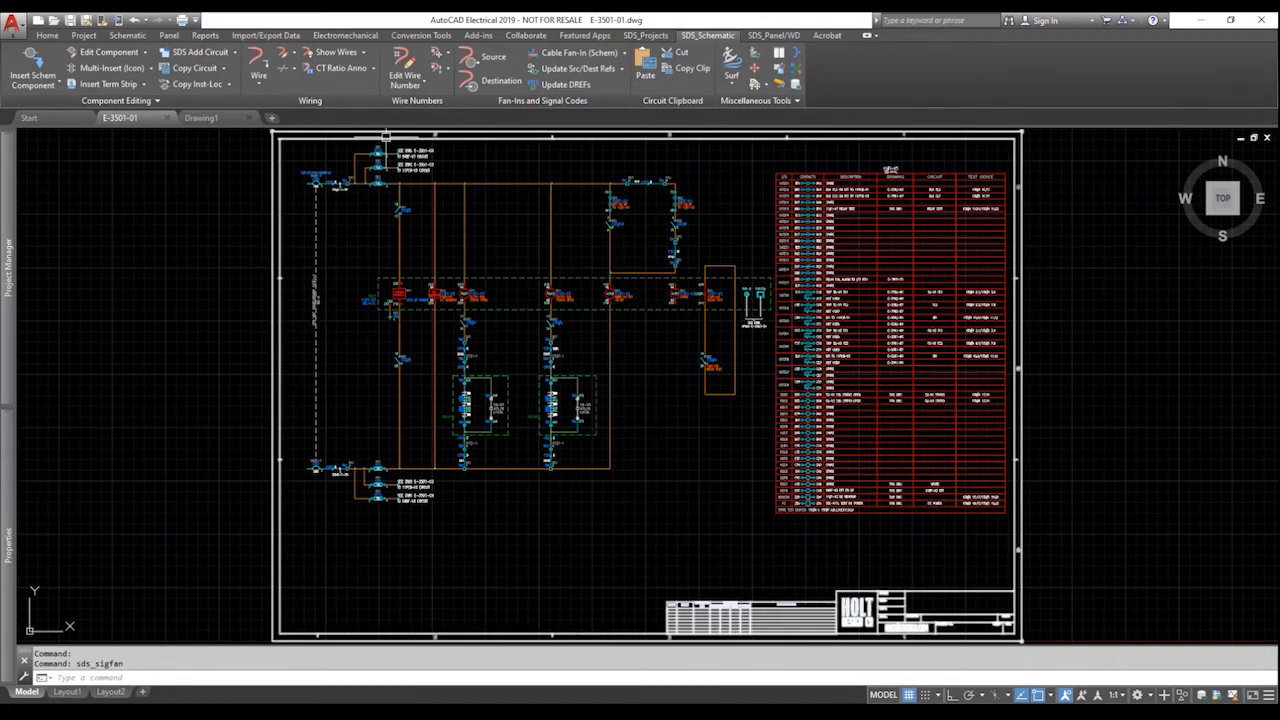
# Start Edit/Update Sigcodes and pick fuse 1F12's upper arrow pointing to drawing E-3501-04.
pyautogui.scroll(5, 390, 143)
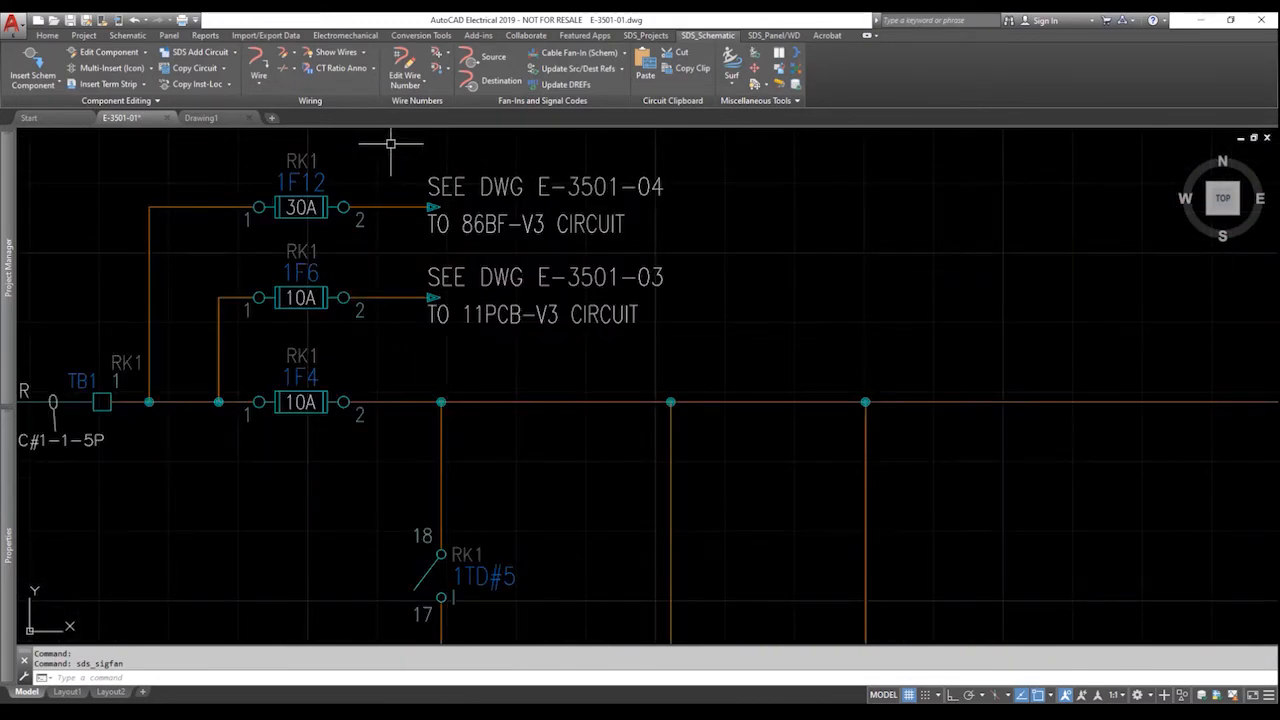
pyautogui.scroll(2, 390, 143)
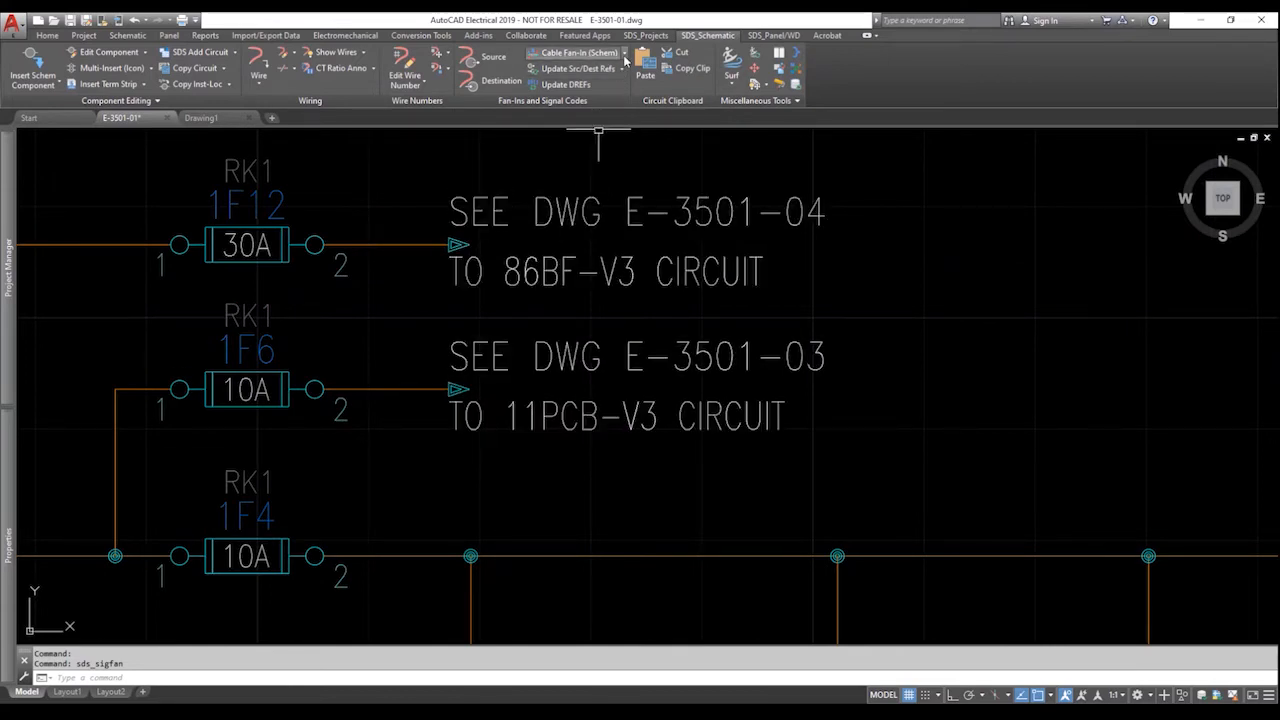
pyautogui.click(624, 57)
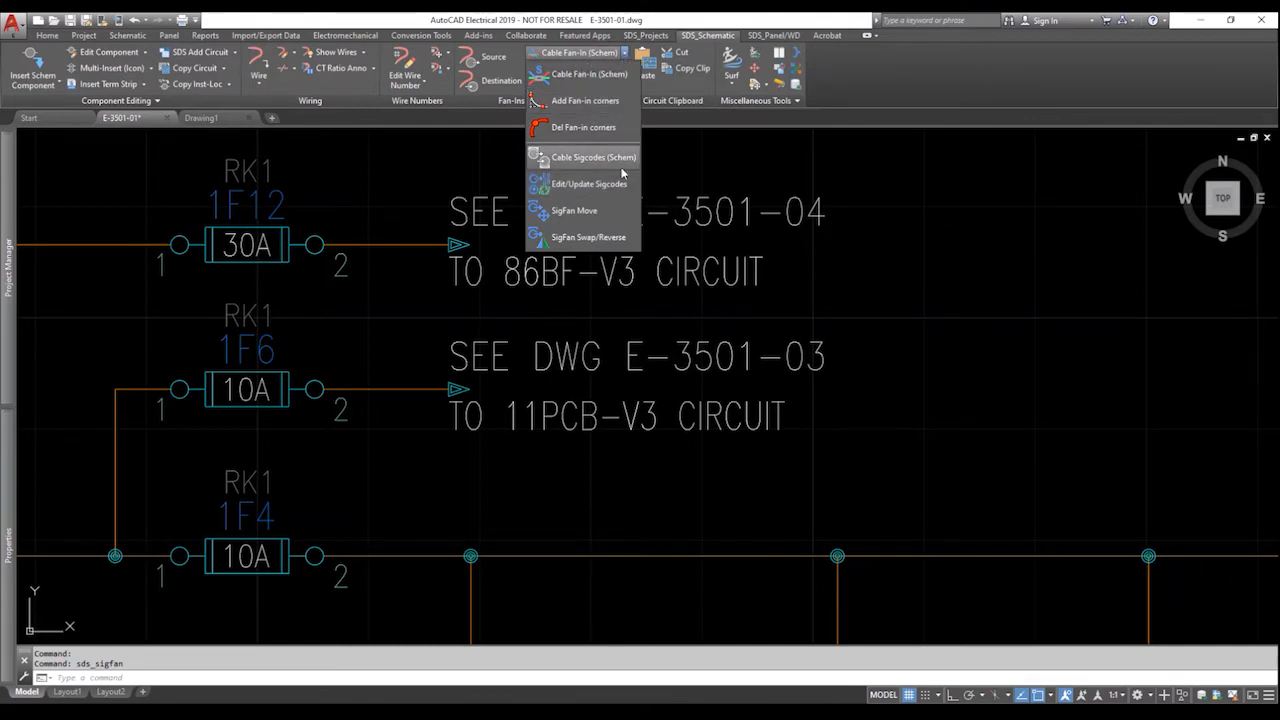
pyautogui.click(566, 186)
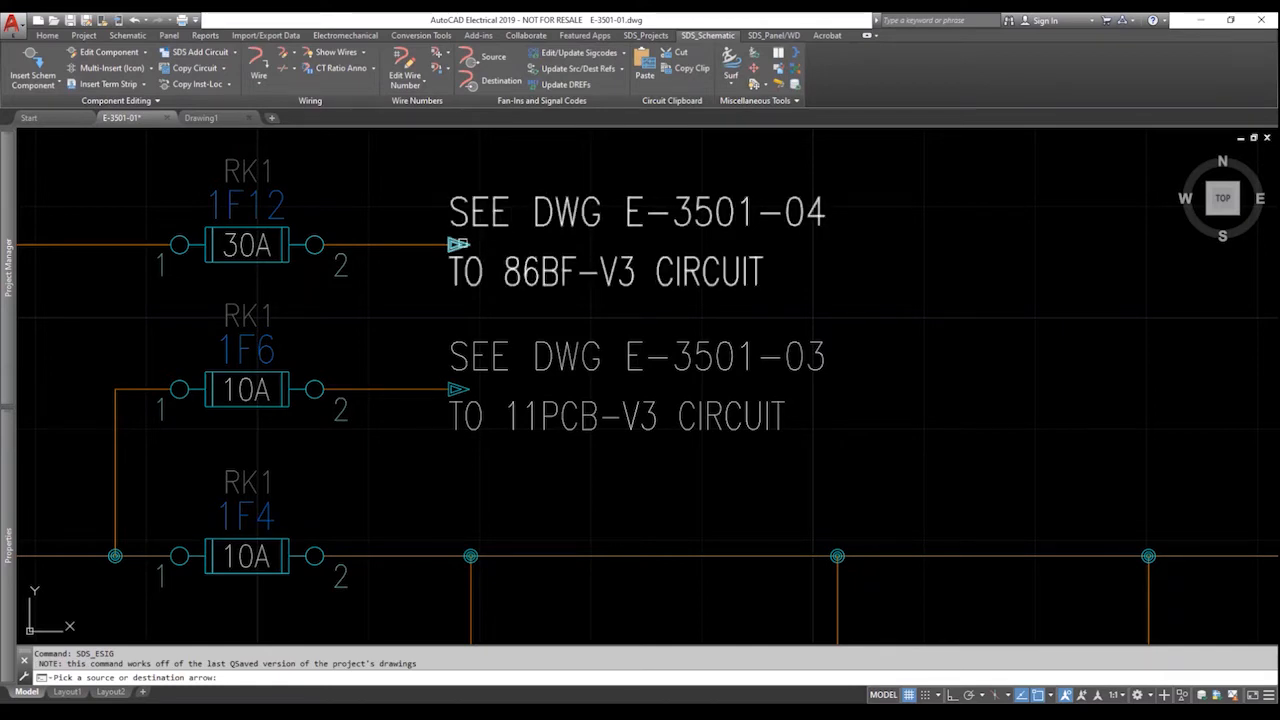
pyautogui.click(459, 245)
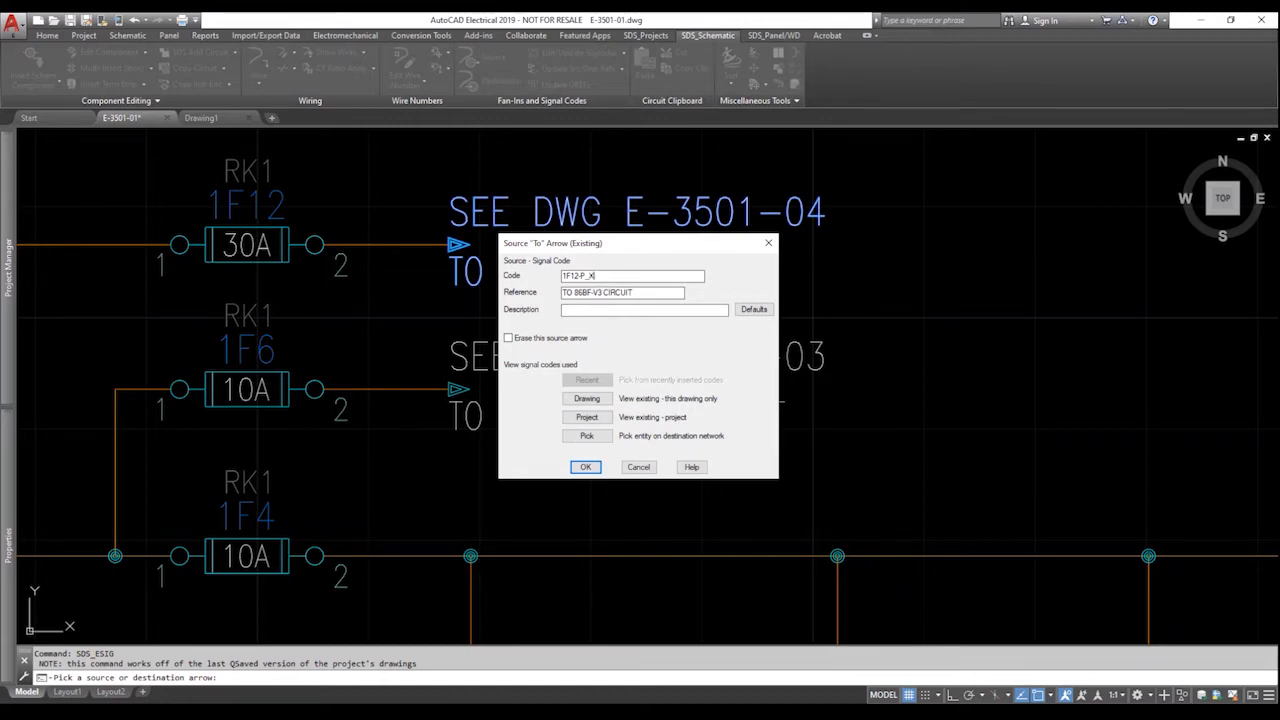
# Accept the code change to 1F12-P_X and update the linked arrow on E-3501-04.
pyautogui.click(586, 467)
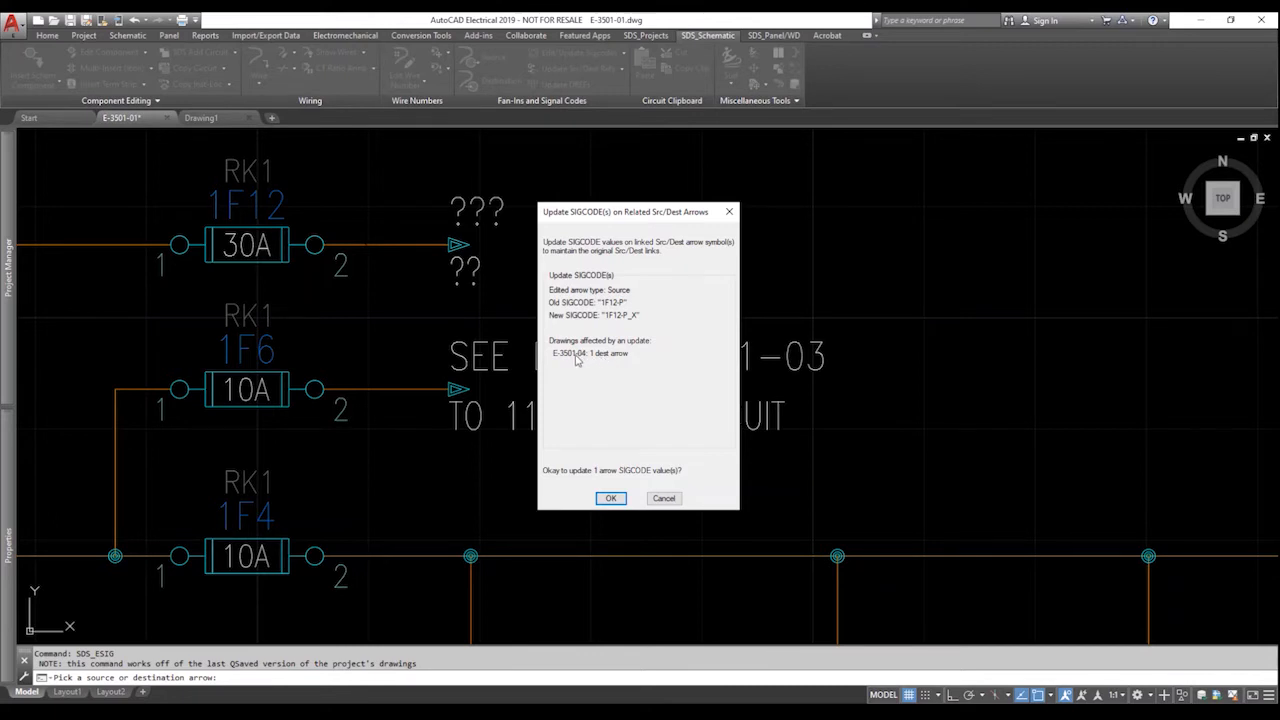
pyautogui.click(612, 498)
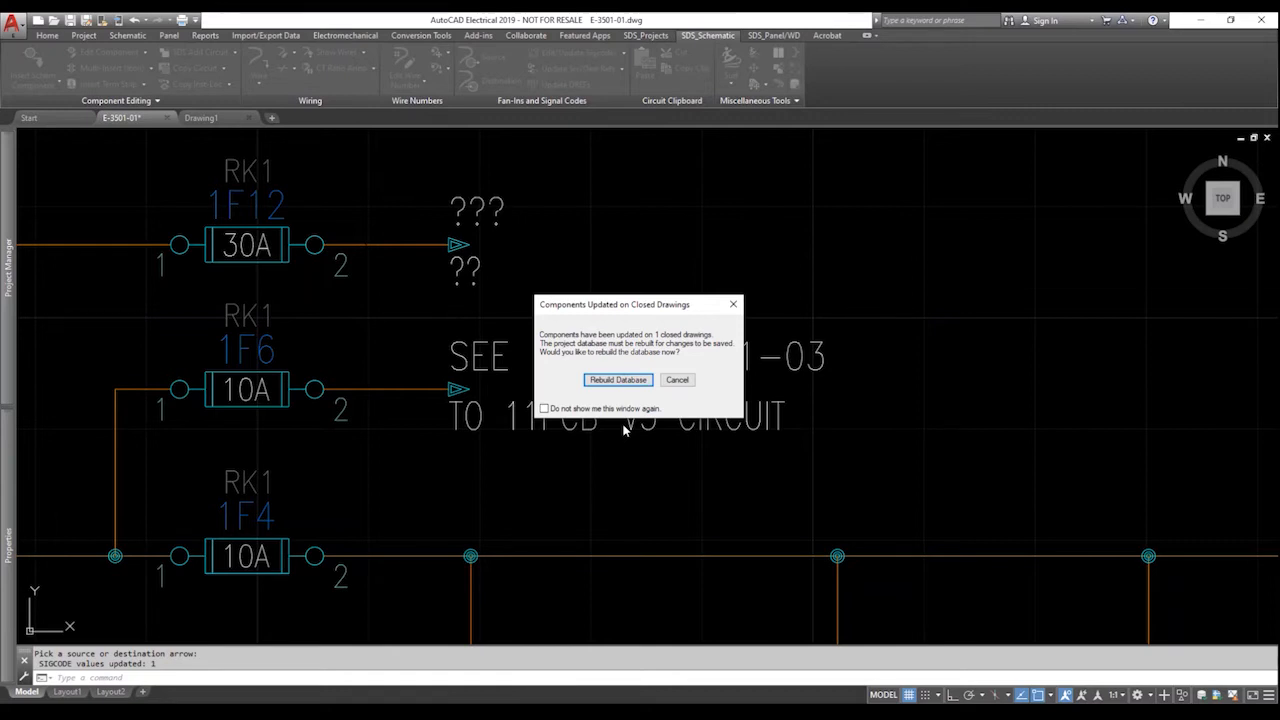
# Run a Full Rebuild of the project database after the closed-drawing SIGCODE update.
pyautogui.click(622, 381)
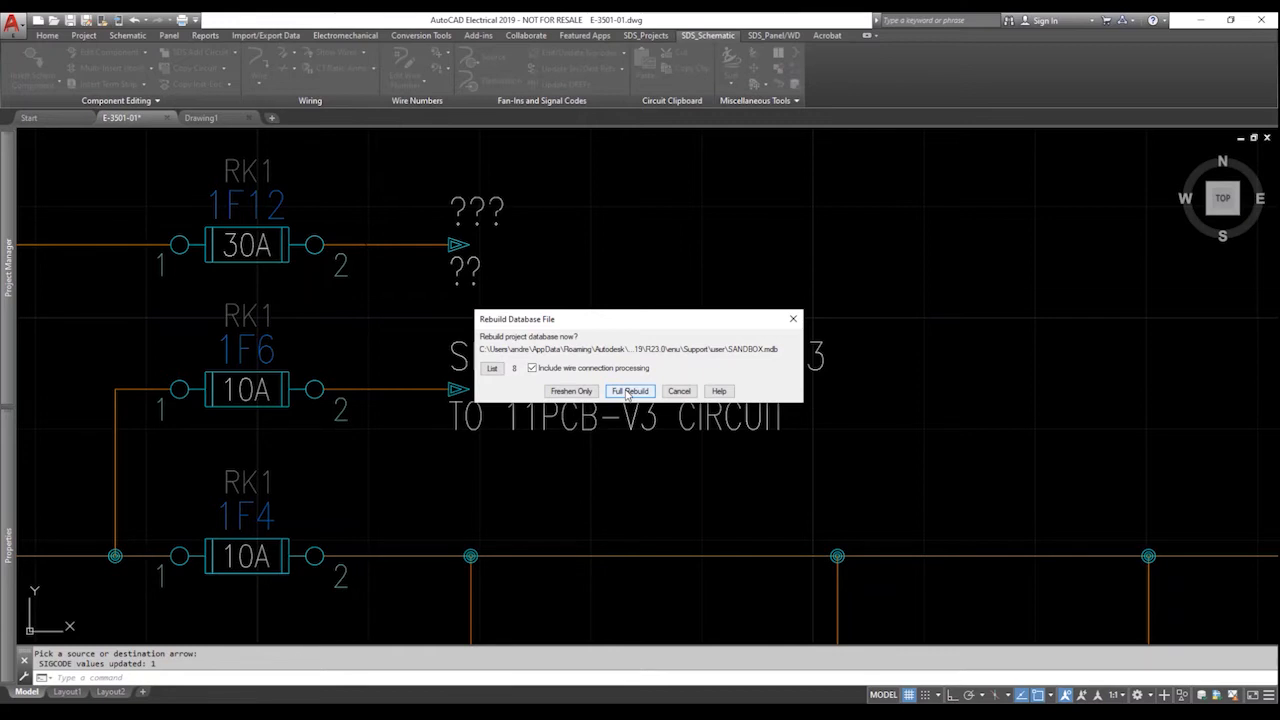
pyautogui.click(629, 391)
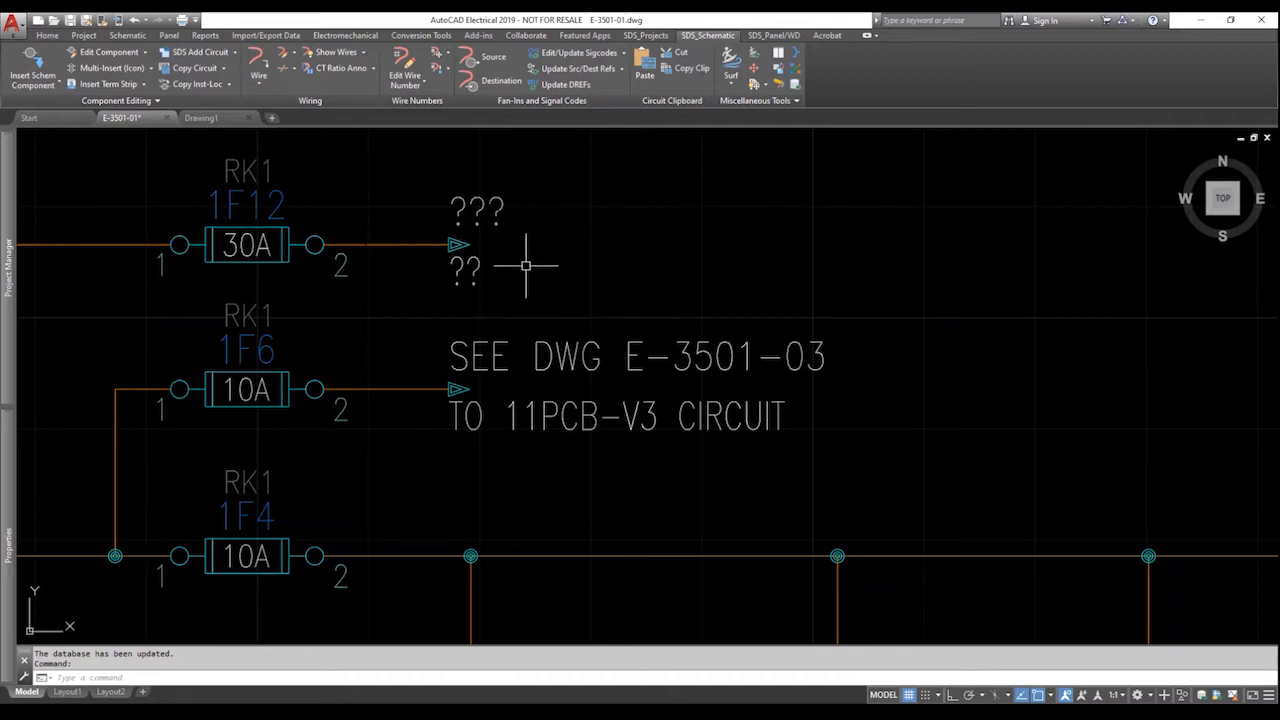
# Surf the 1F12-P_X signal and go to its Dst arrow on drawing E-3501-04.
pyautogui.rightClick(462, 248)
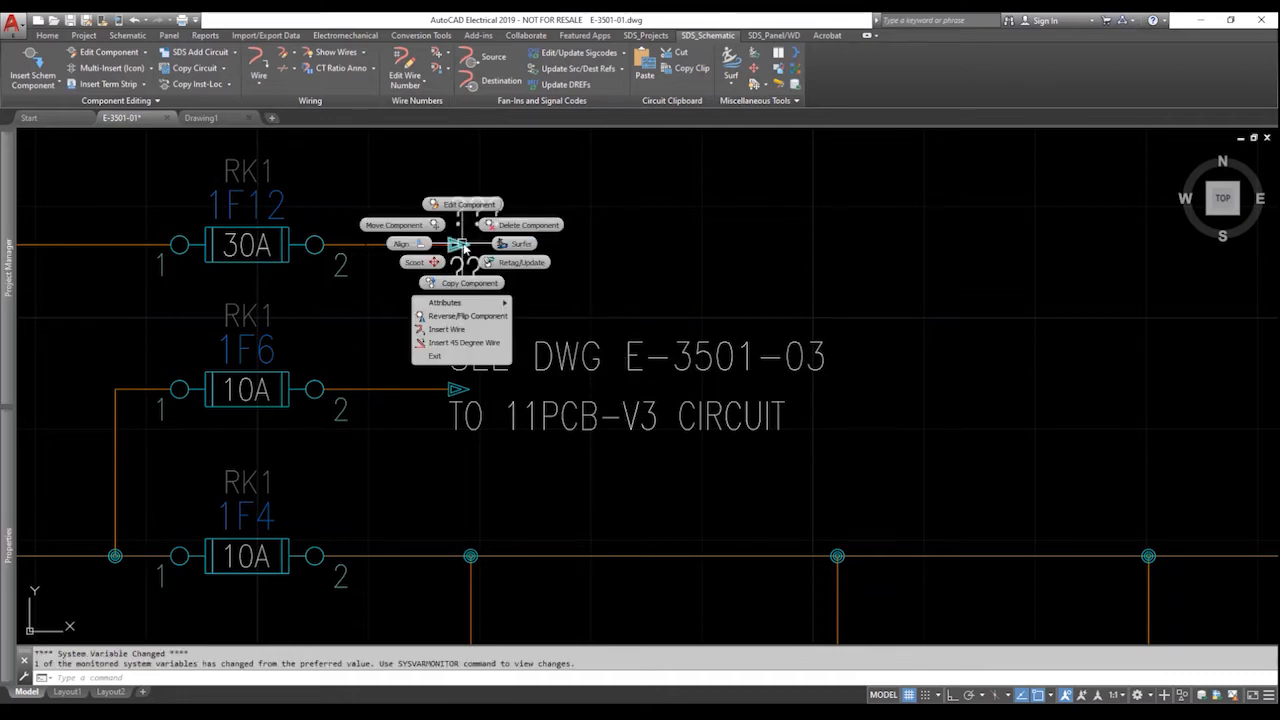
pyautogui.click(519, 246)
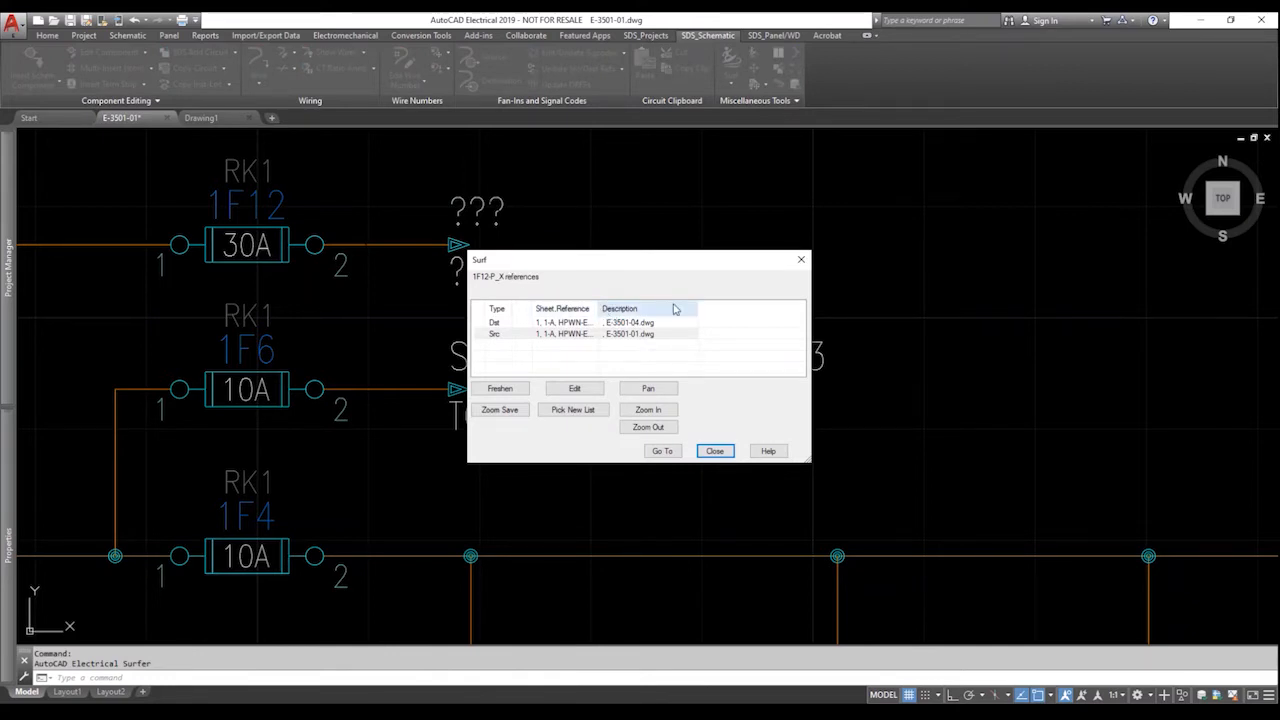
pyautogui.moveTo(598, 309); pyautogui.dragTo(632, 310)
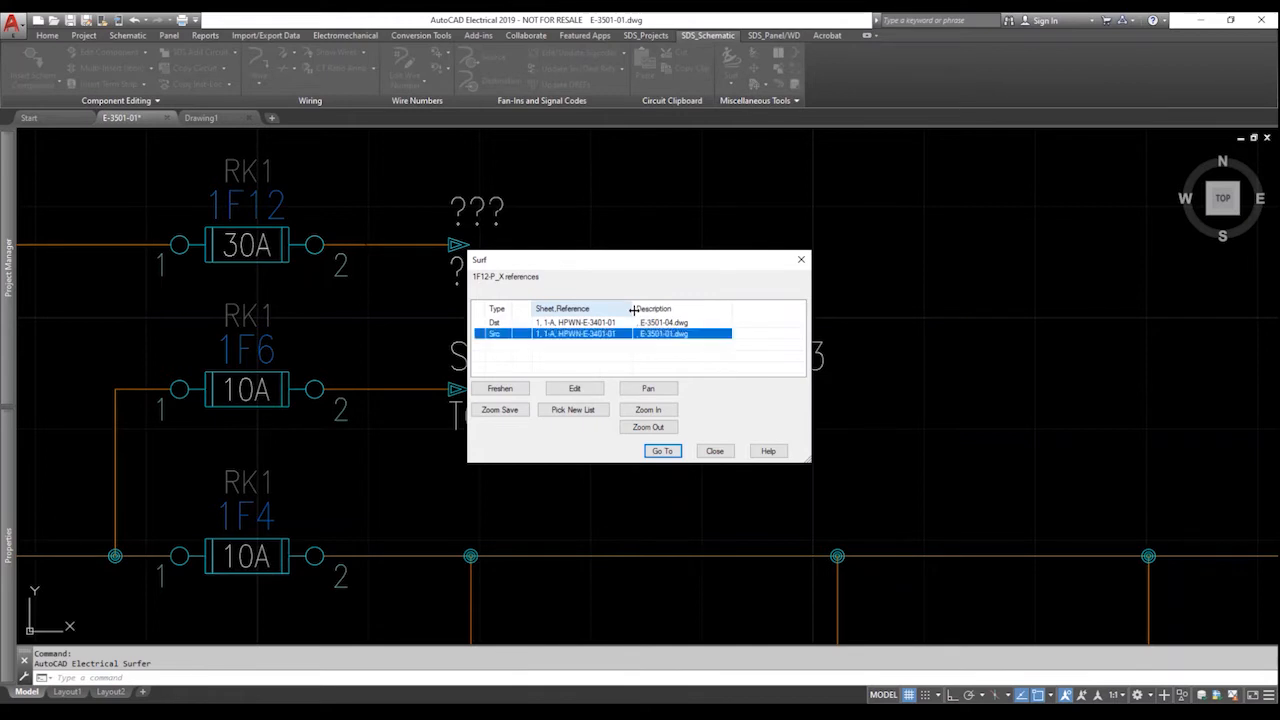
pyautogui.click(491, 323)
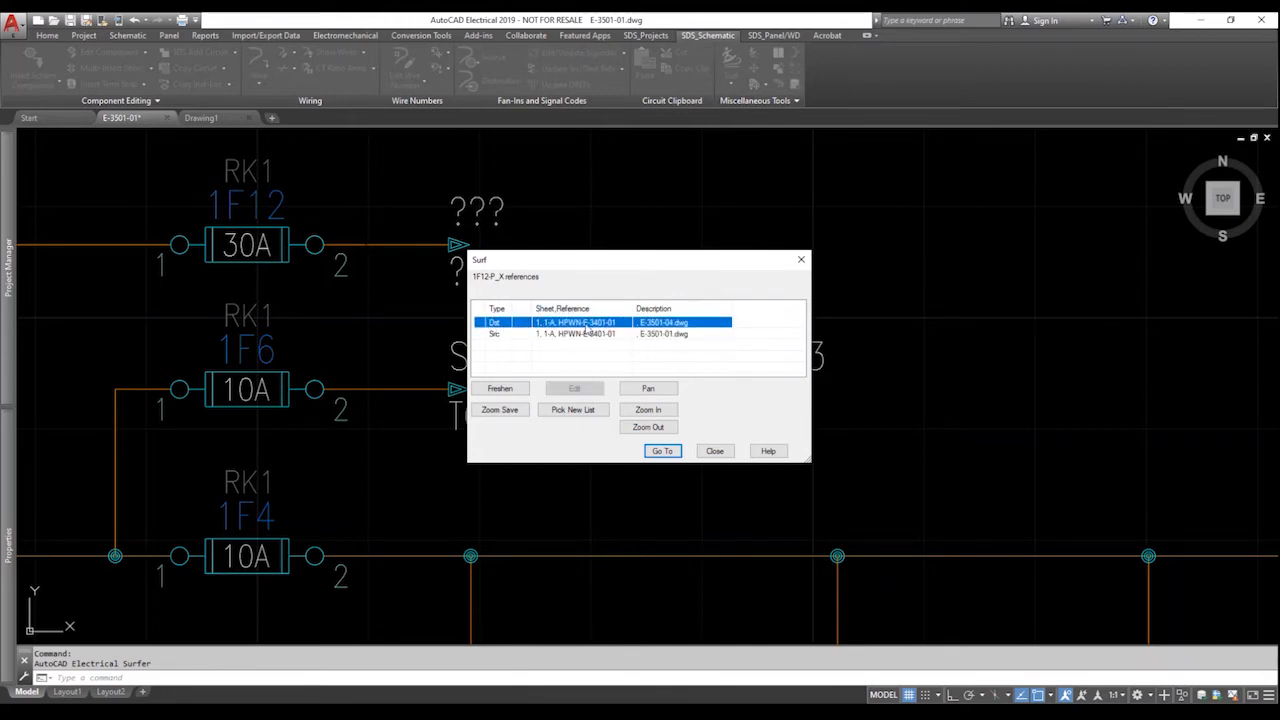
pyautogui.click(662, 450)
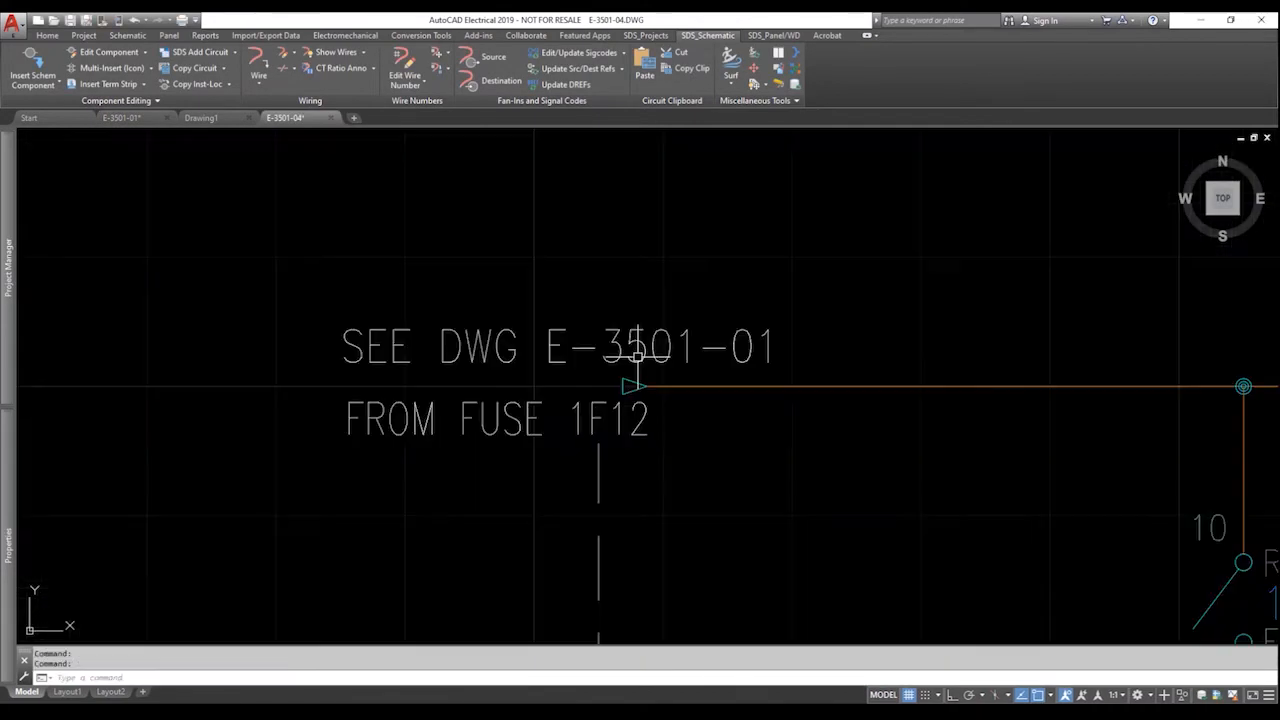
# Set the destination arrow to sheet 1 and code 1F12-P, updating the source arrow on E-3501-01.
pyautogui.rightClick(621, 356)
pyautogui.click(620, 314)
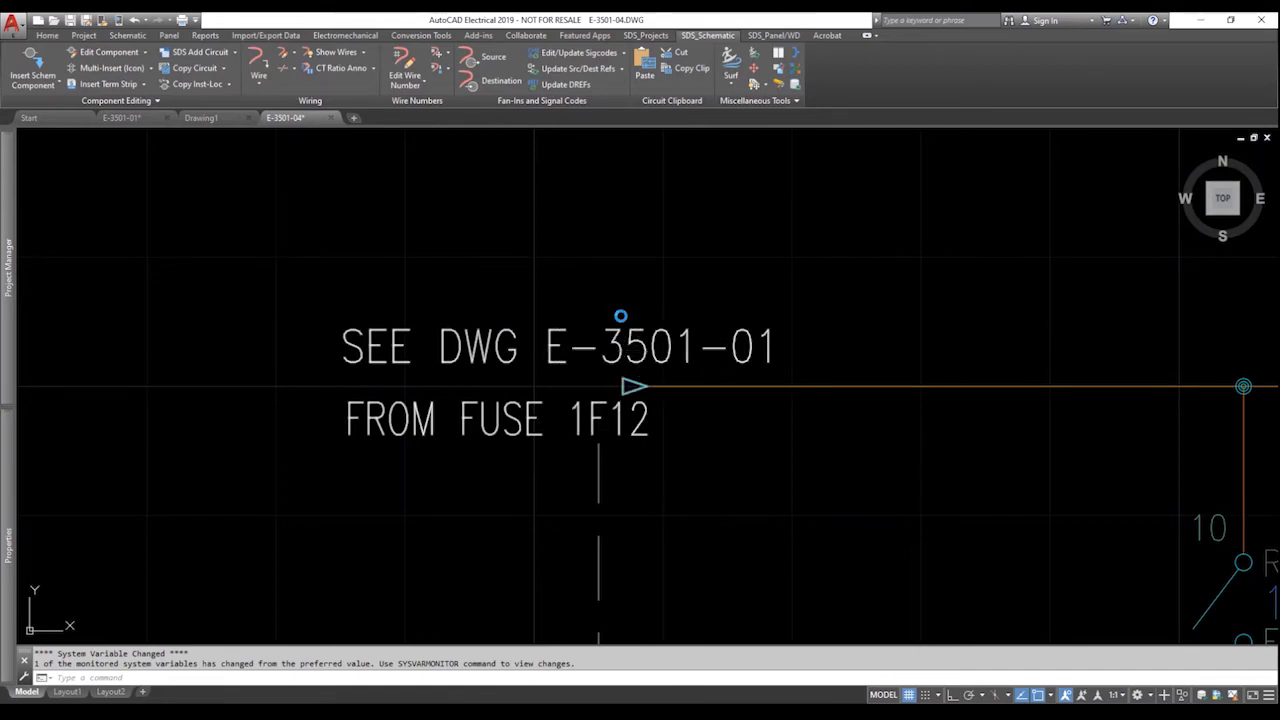
pyautogui.click(563, 277)
pyautogui.write('1')
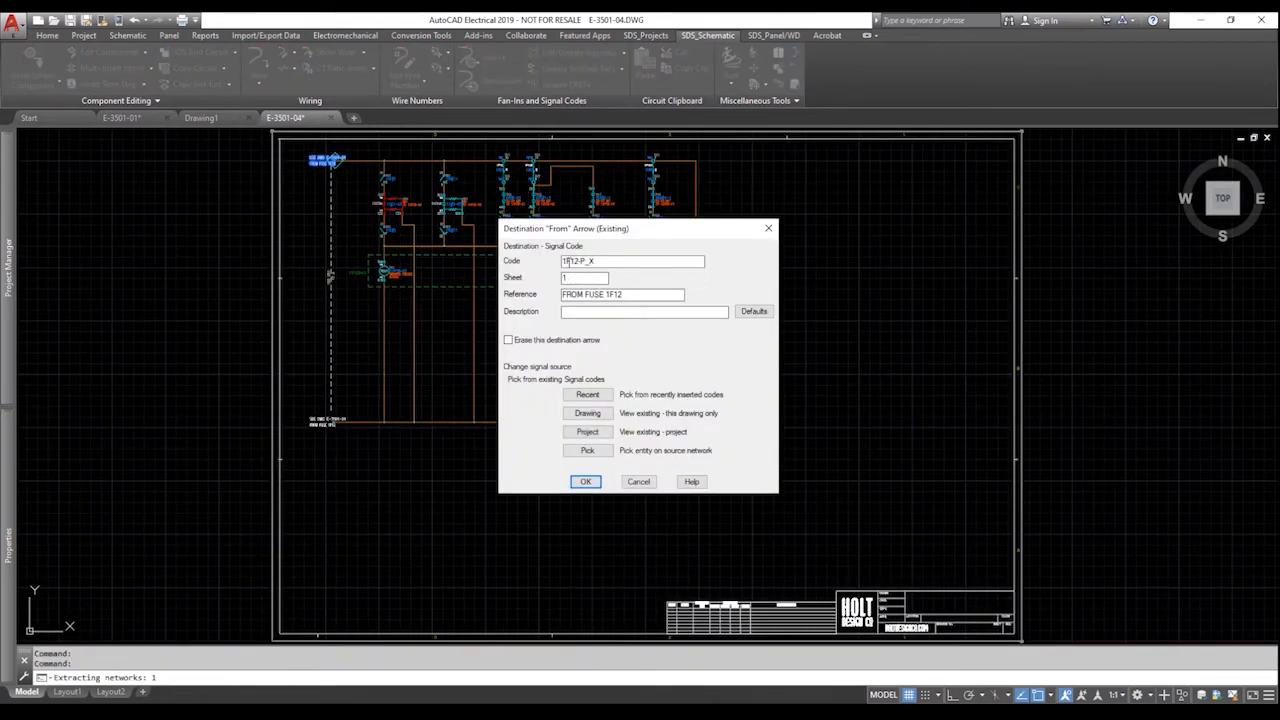
pyautogui.press('Return')
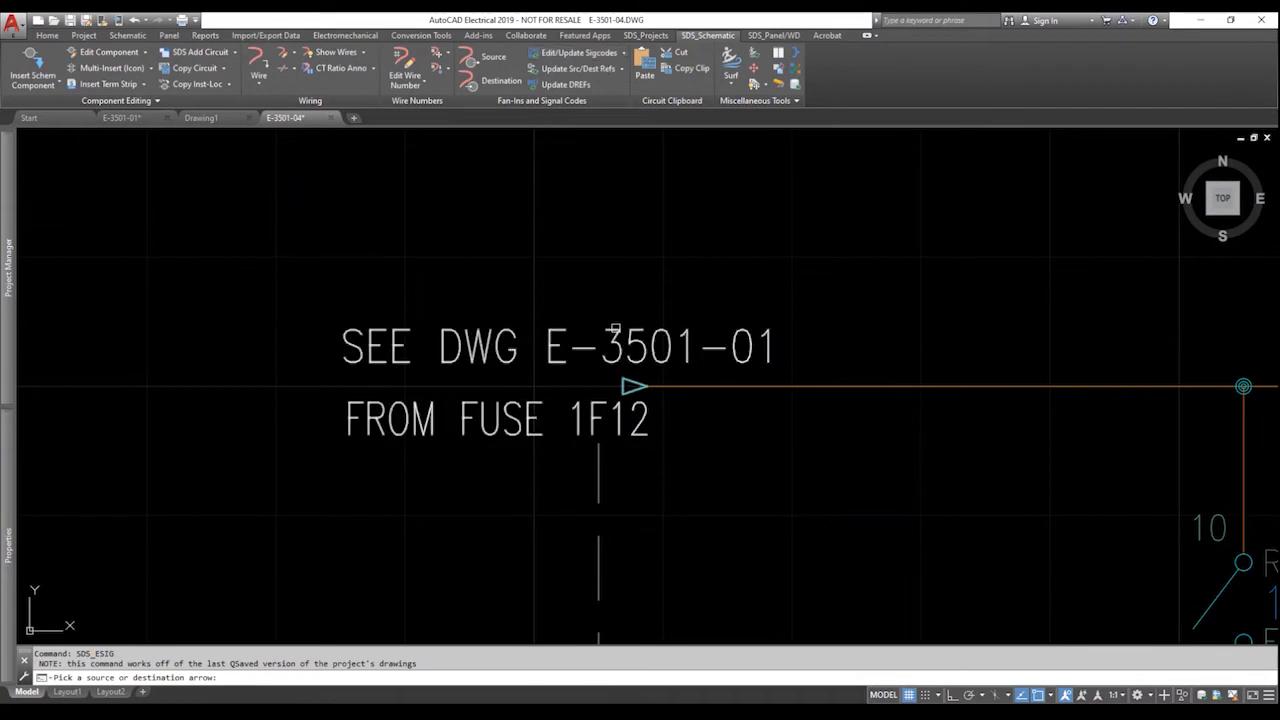
pyautogui.click(618, 321)
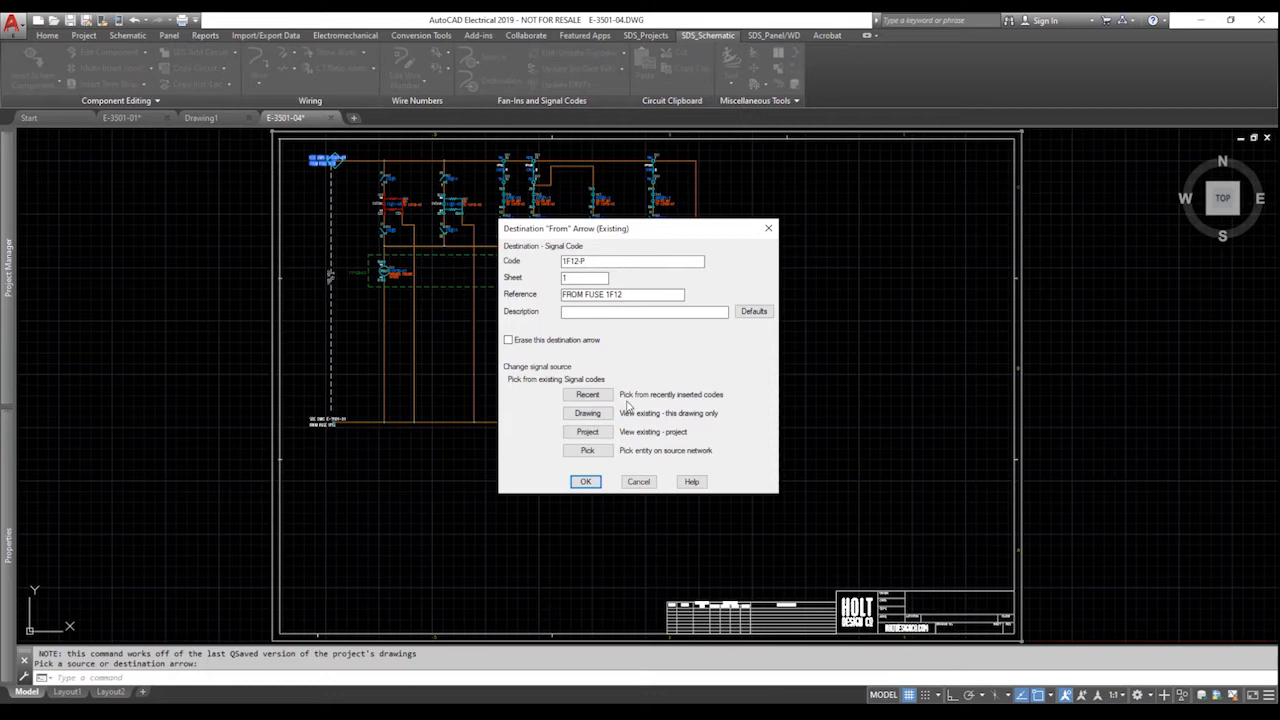
pyautogui.click(587, 483)
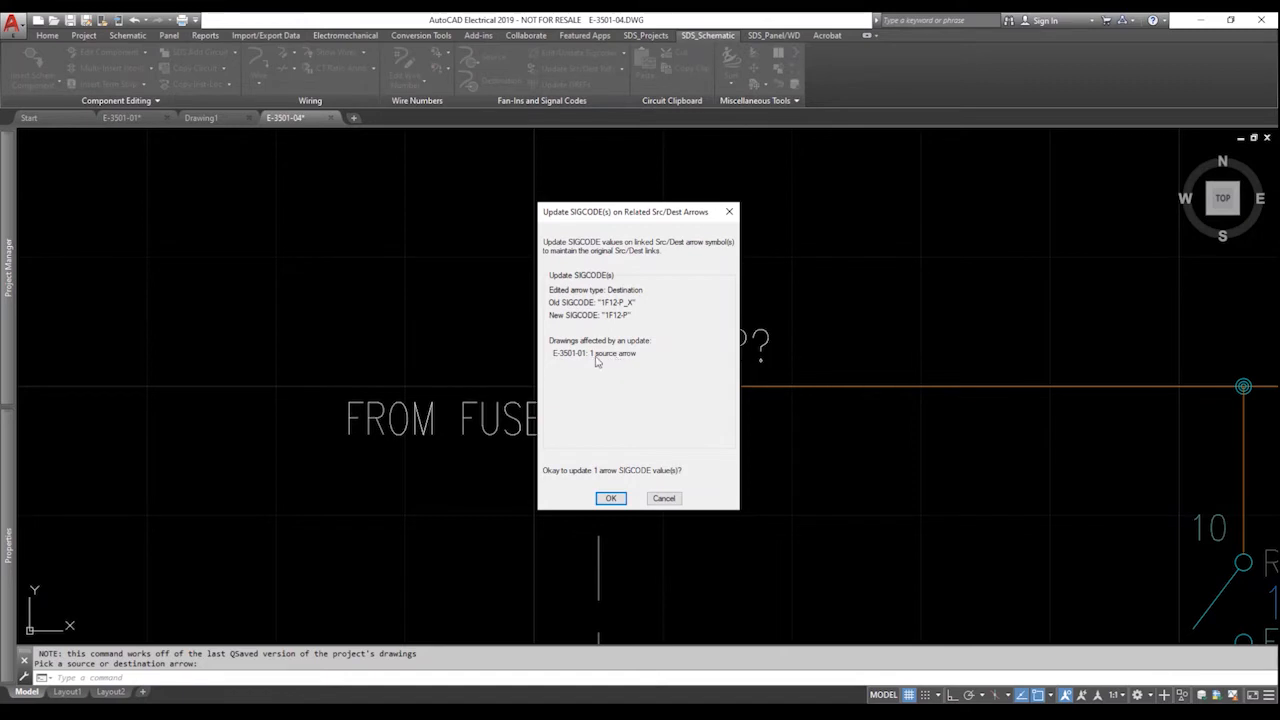
pyautogui.click(612, 499)
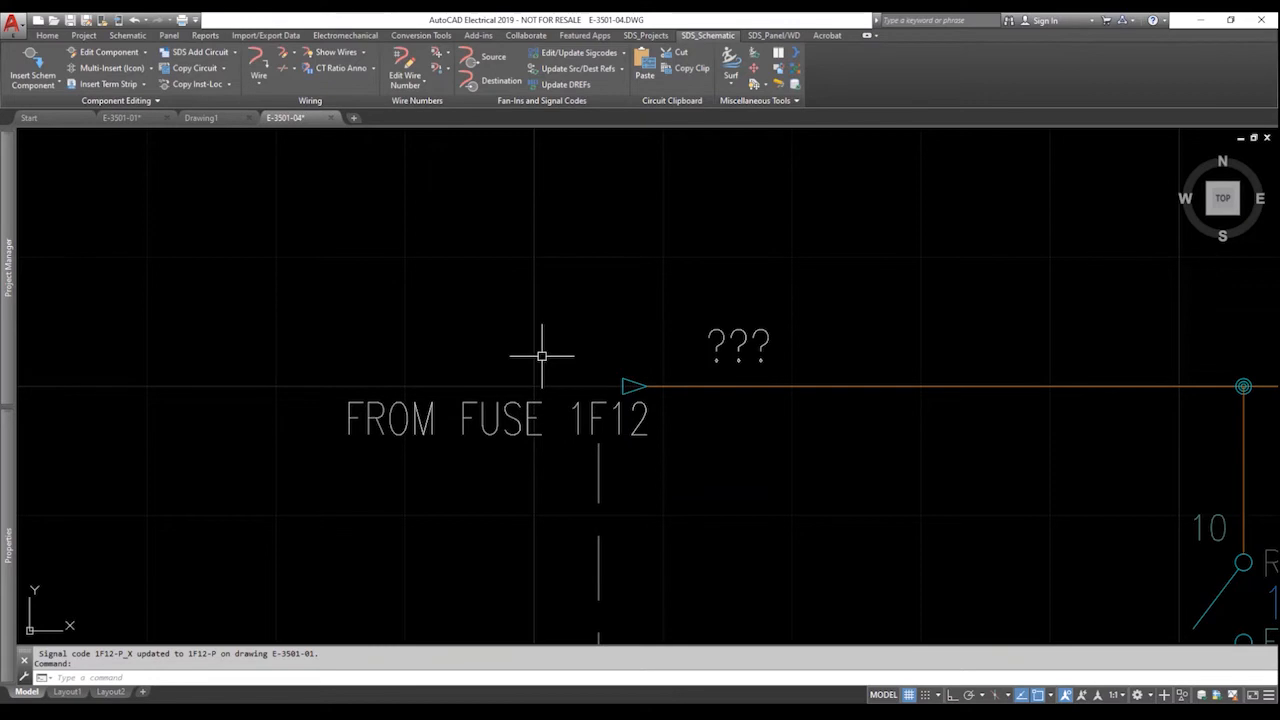
# On E-3501-01, check in the Enhanced Attribute Editor that the arrow's SIGCODE reads 1F12-P.
pyautogui.click(150, 117)
pyautogui.doubleClick(457, 248)
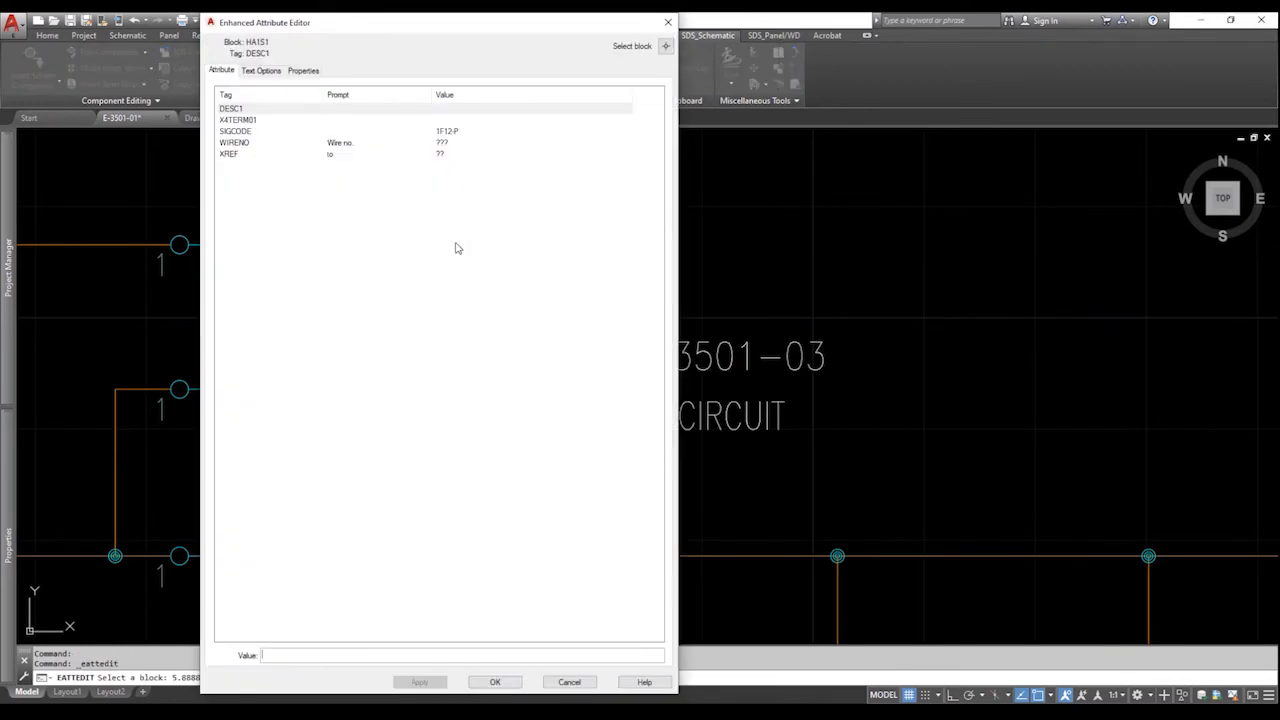
pyautogui.click(456, 134)
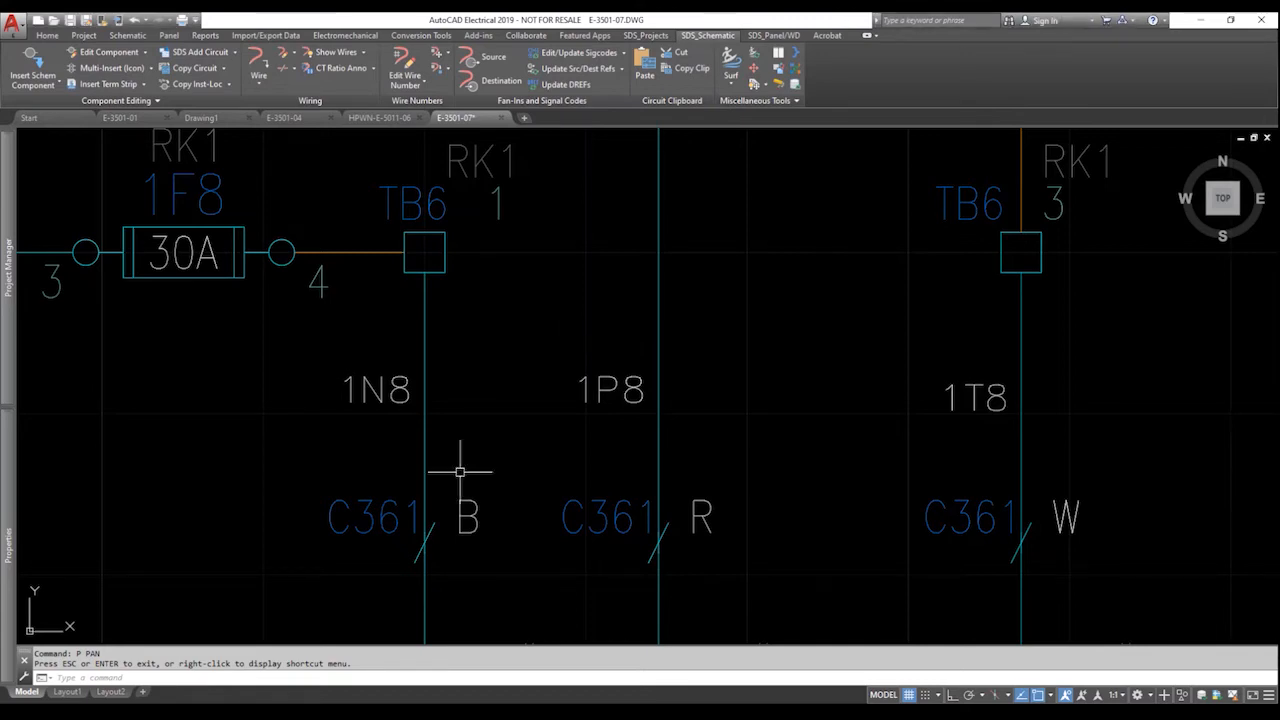
pyautogui.click(381, 118)
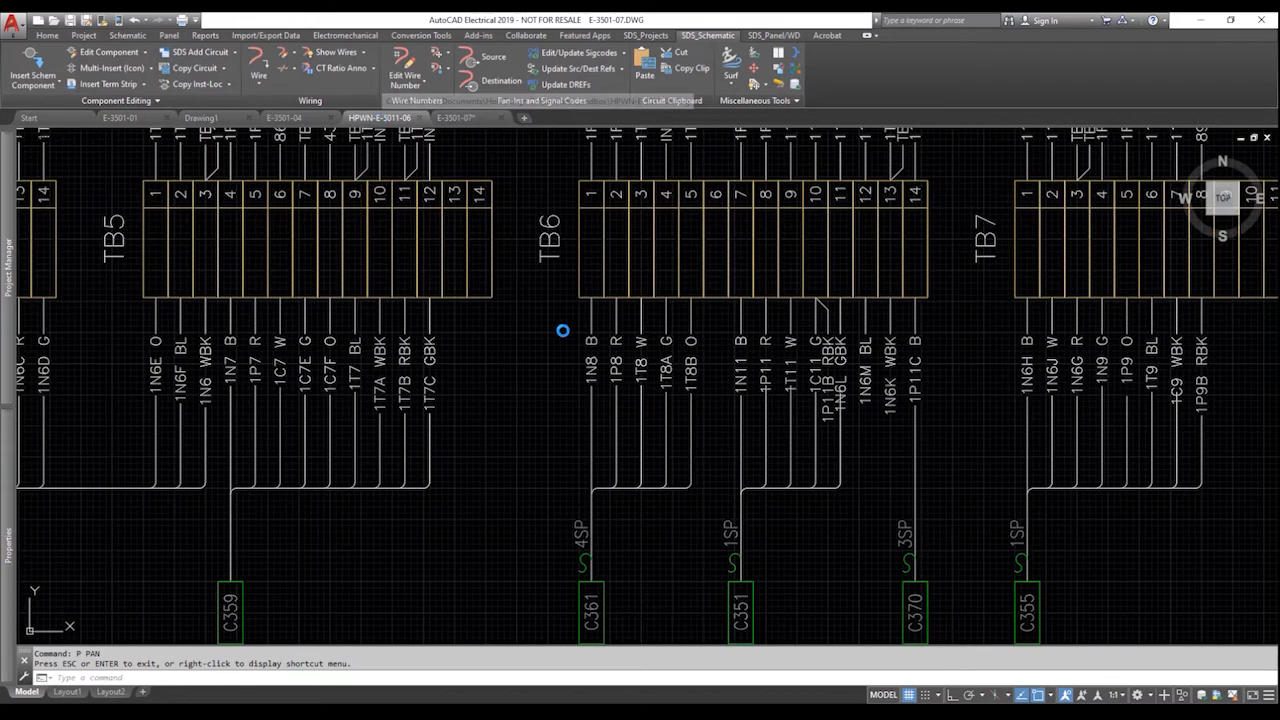
pyautogui.write('p')
pyautogui.press('Return')
pyautogui.moveTo(687, 530); pyautogui.dragTo(609, 503)
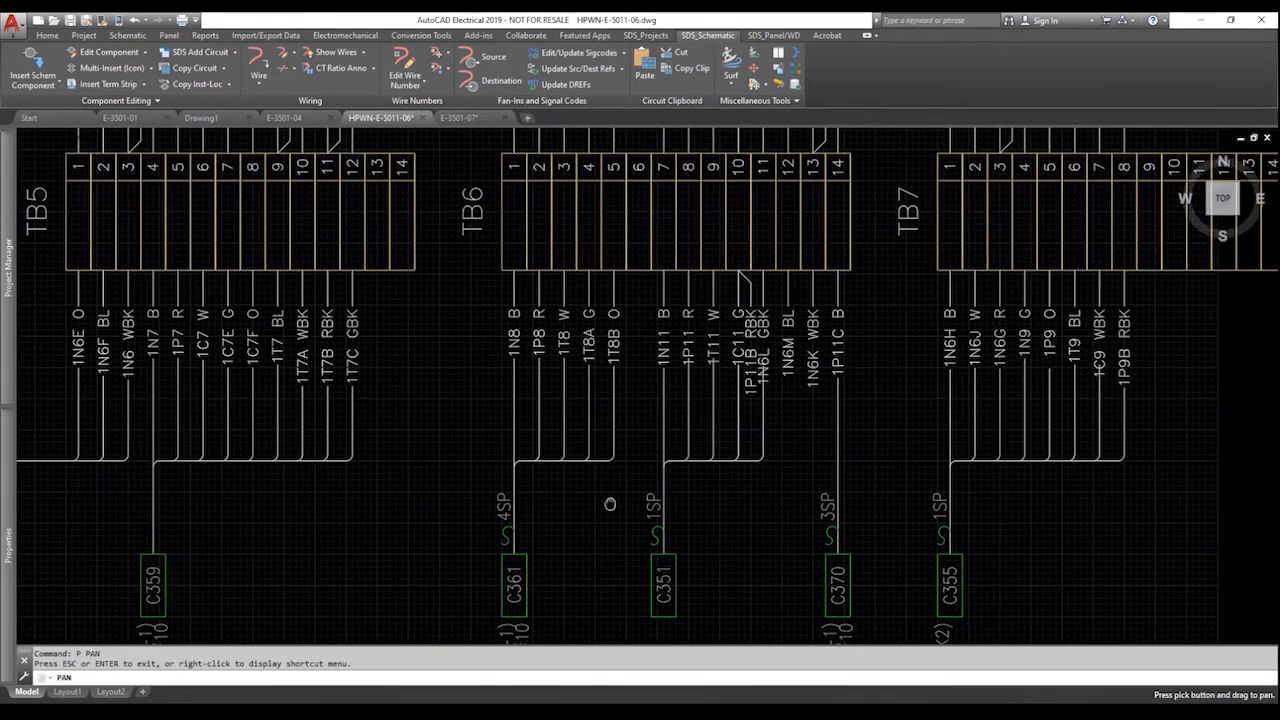
pyautogui.press('Escape')
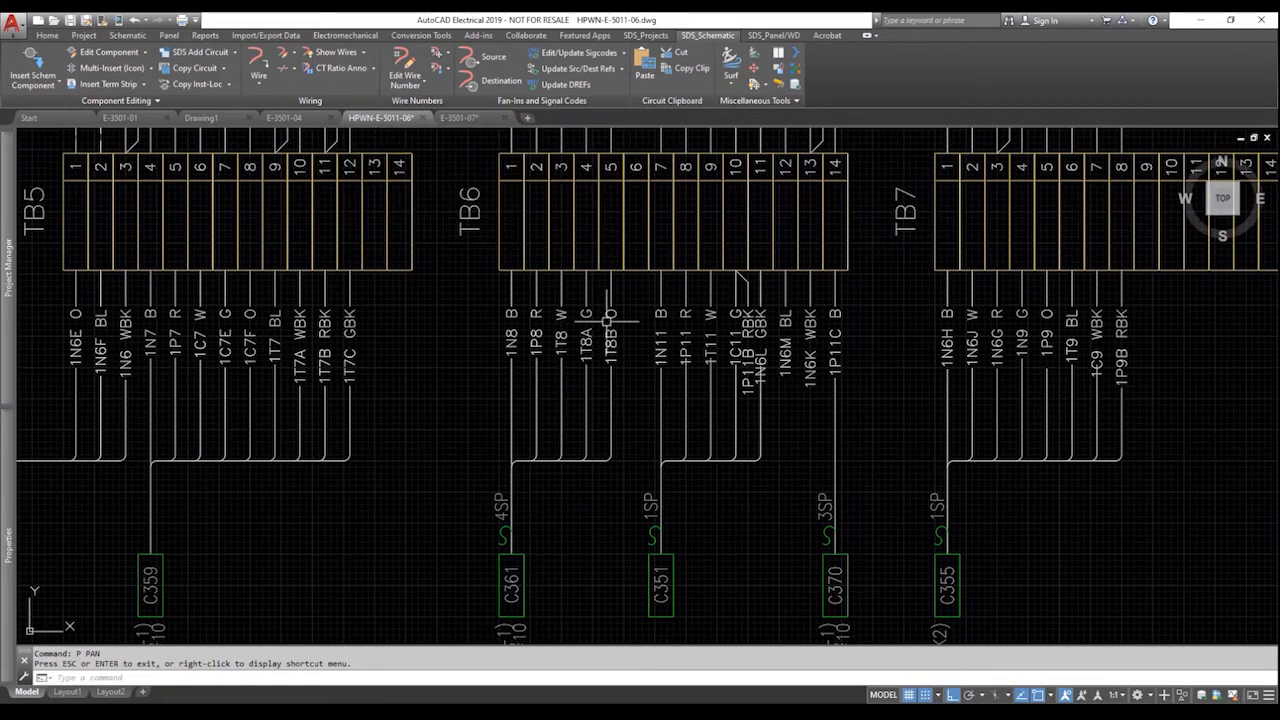
pyautogui.click(470, 118)
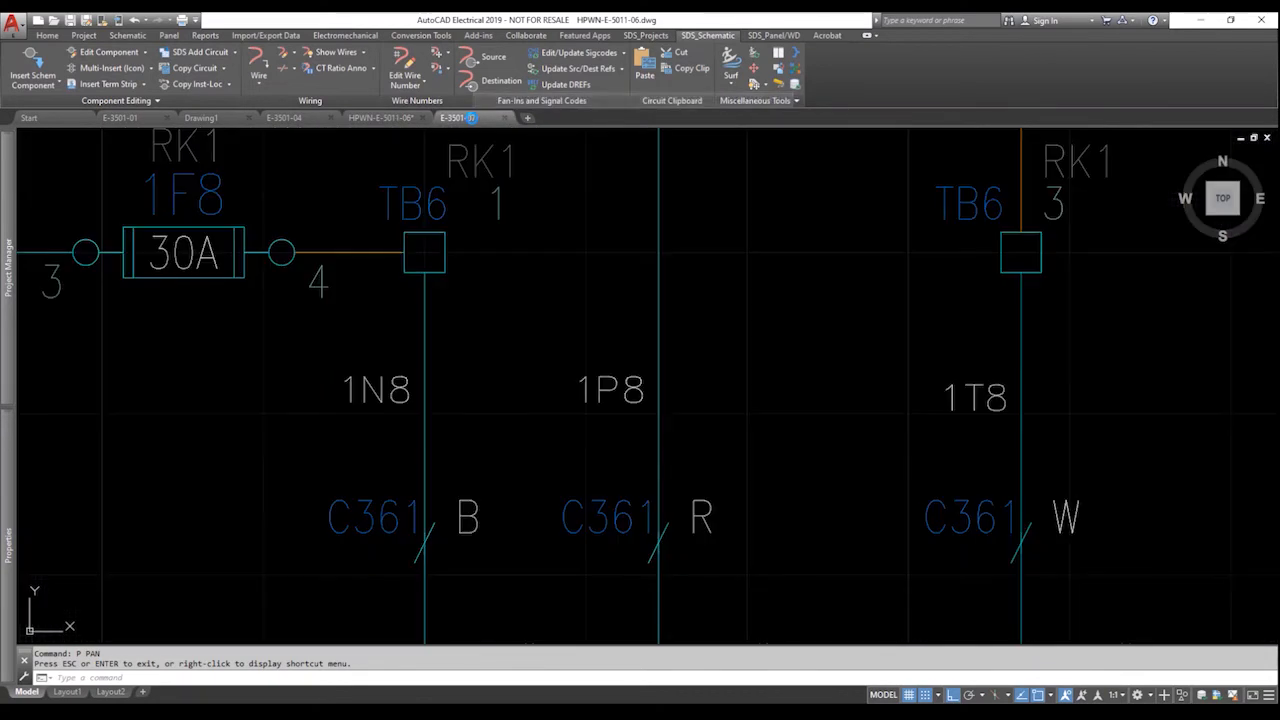
# Retag the C361 cable marker as C361X, update its conductors across drawings, and save.
pyautogui.rightClick(473, 502)
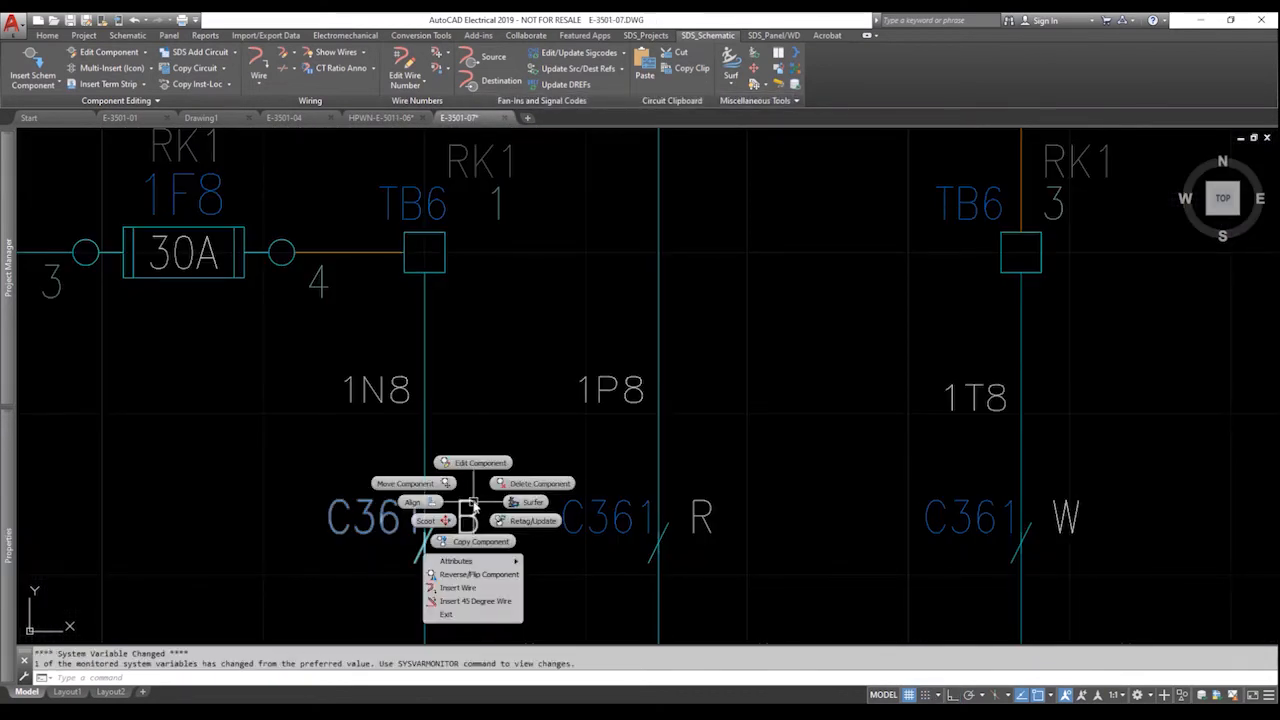
pyautogui.click(474, 460)
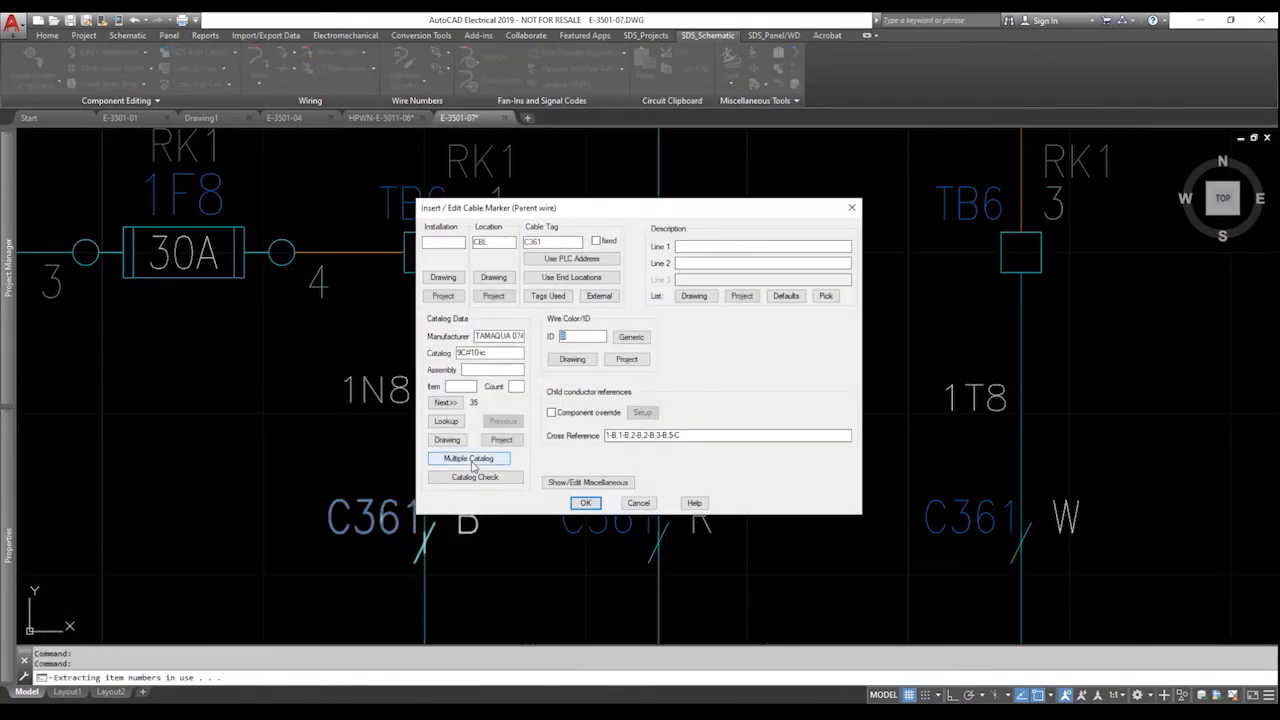
pyautogui.moveTo(609, 202); pyautogui.dragTo(673, 193)
pyautogui.click(613, 233)
pyautogui.write('X')
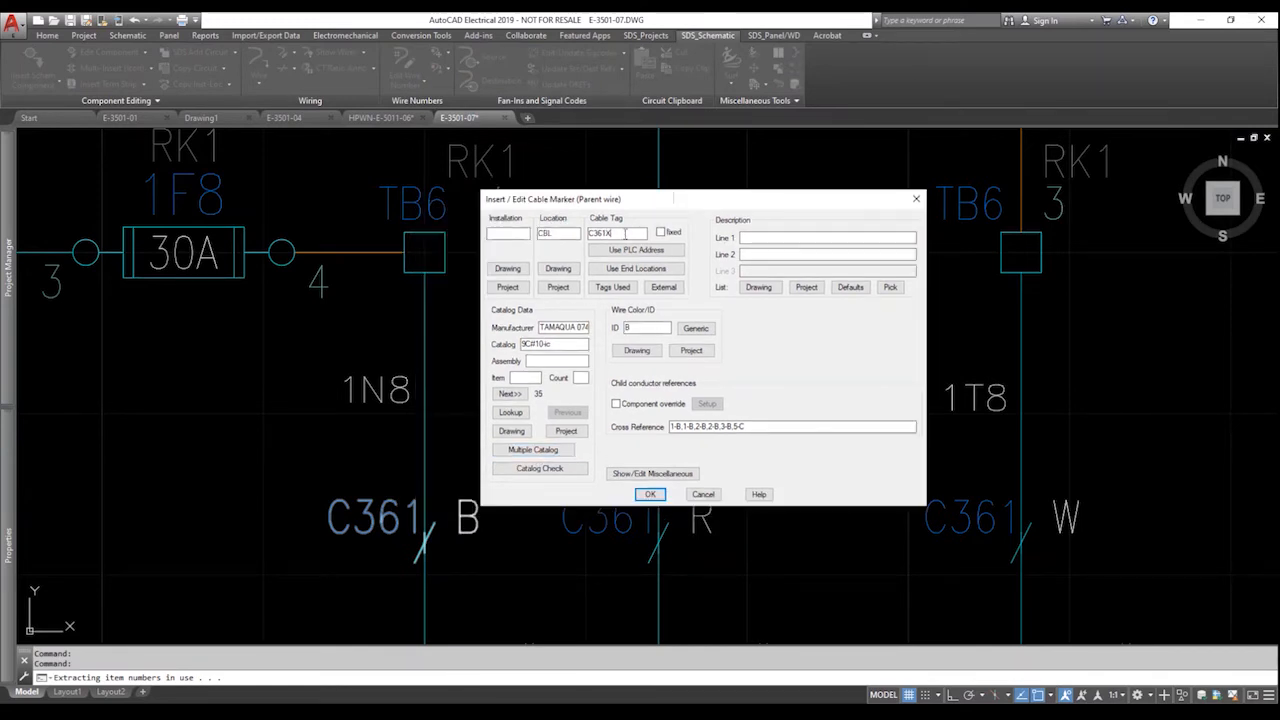
pyautogui.click(650, 494)
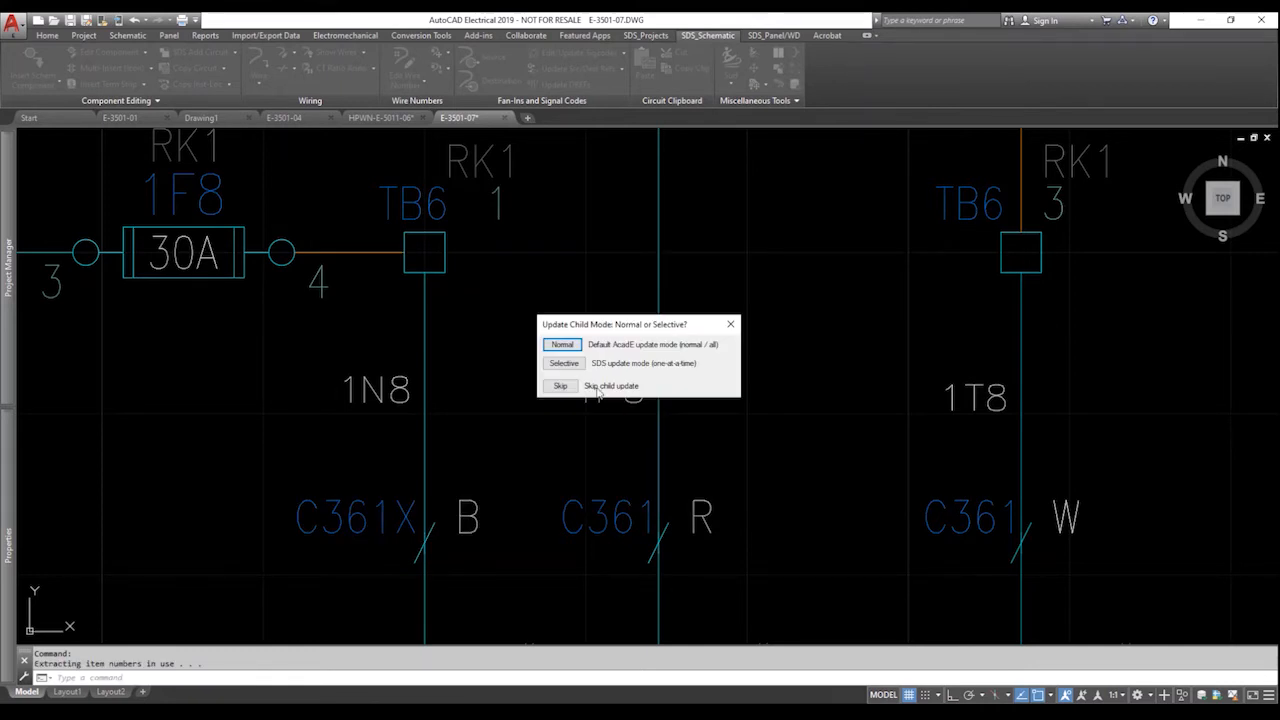
pyautogui.click(563, 345)
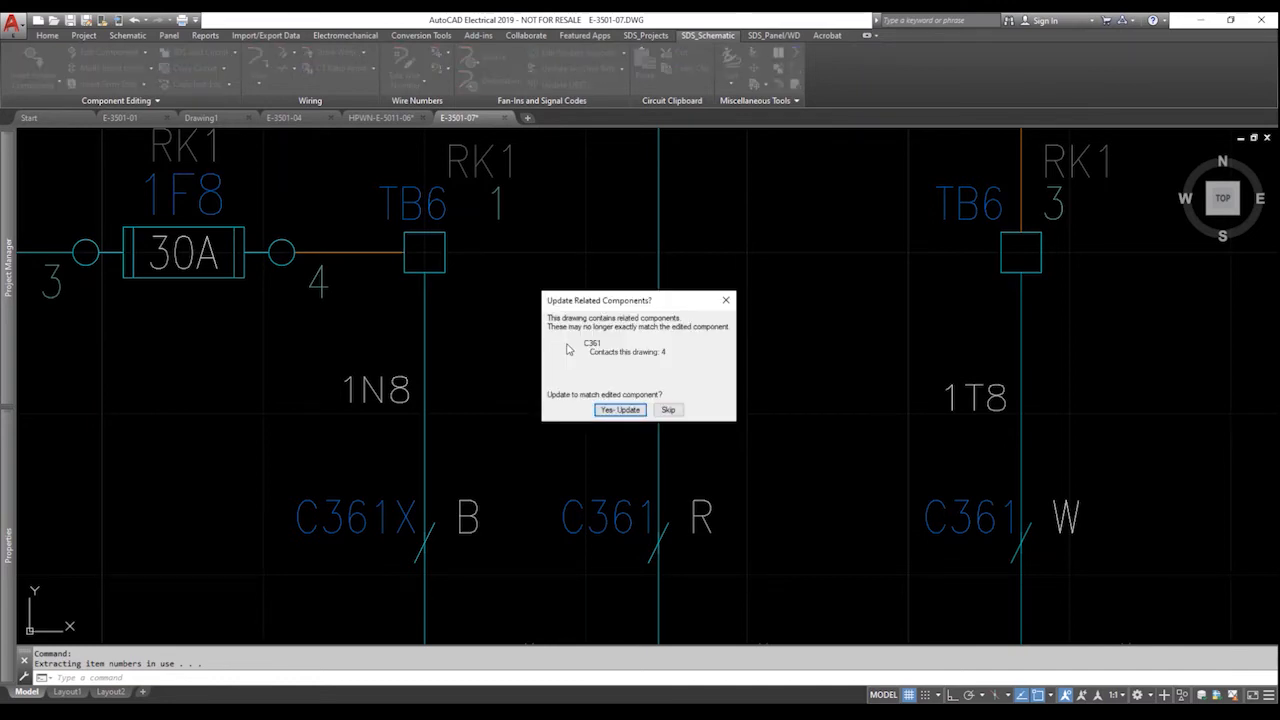
pyautogui.click(619, 410)
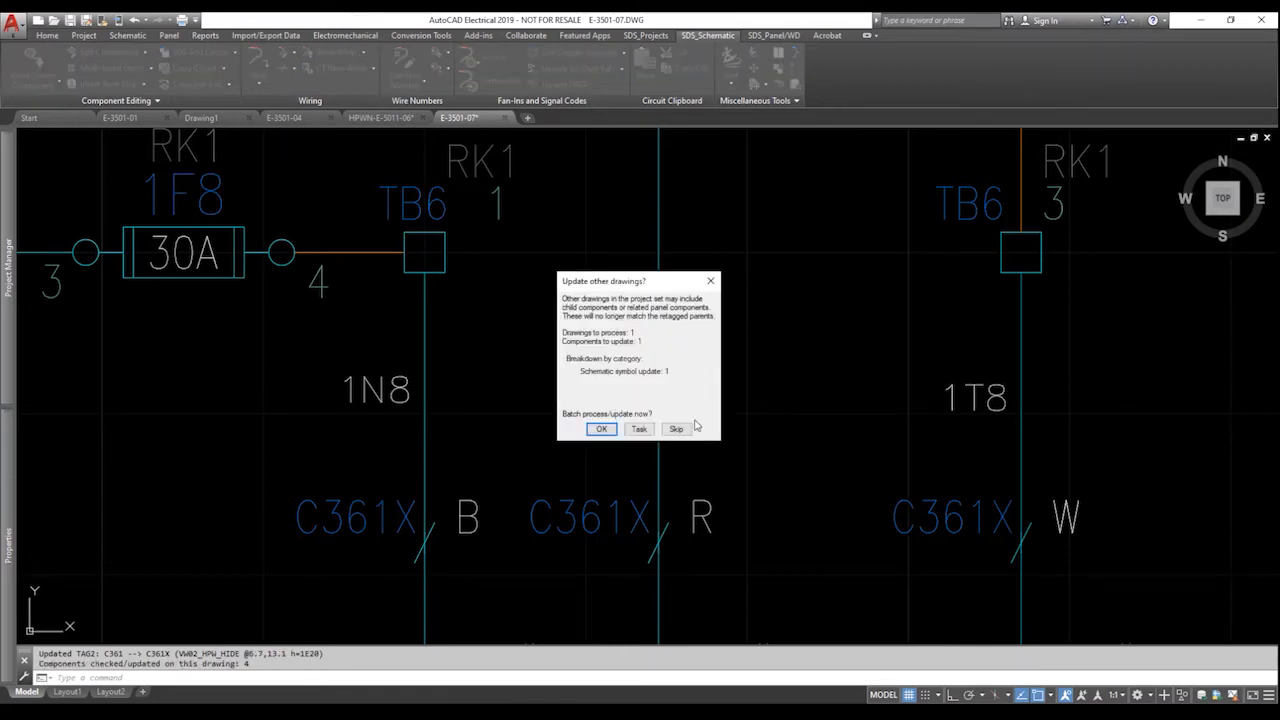
pyautogui.press('Return')
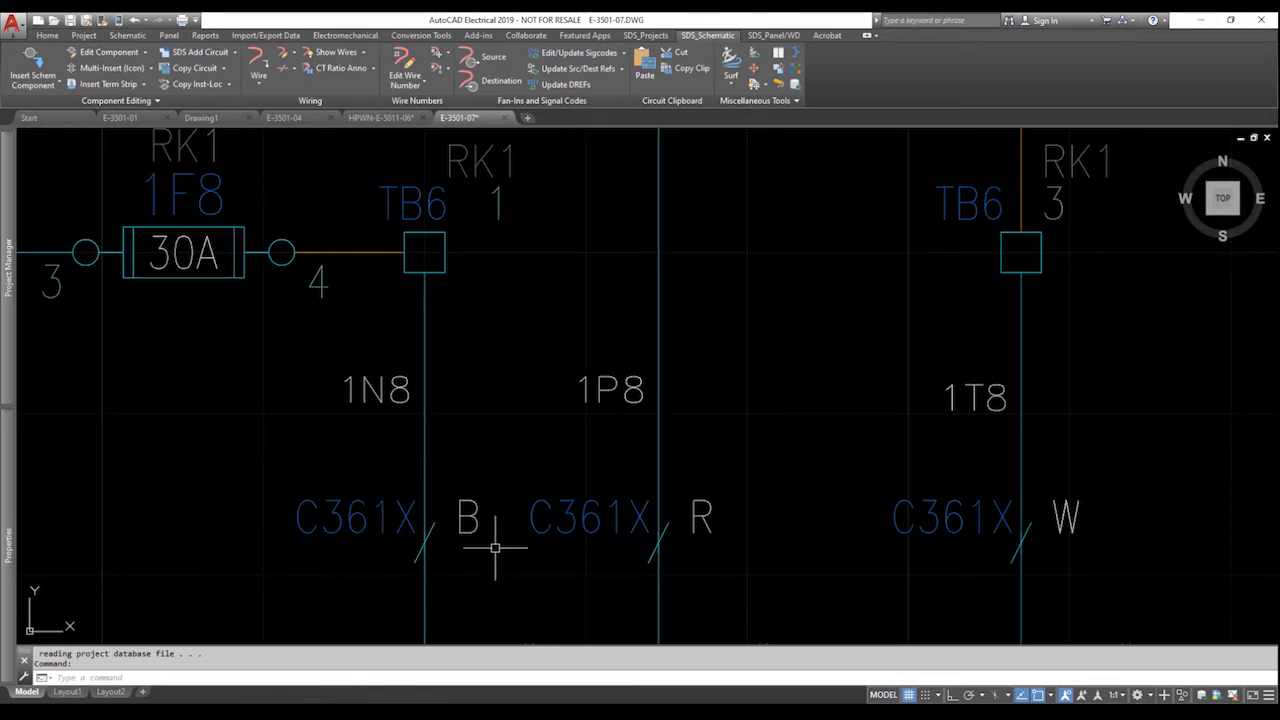
pyautogui.hotkey('ctrl', 's')
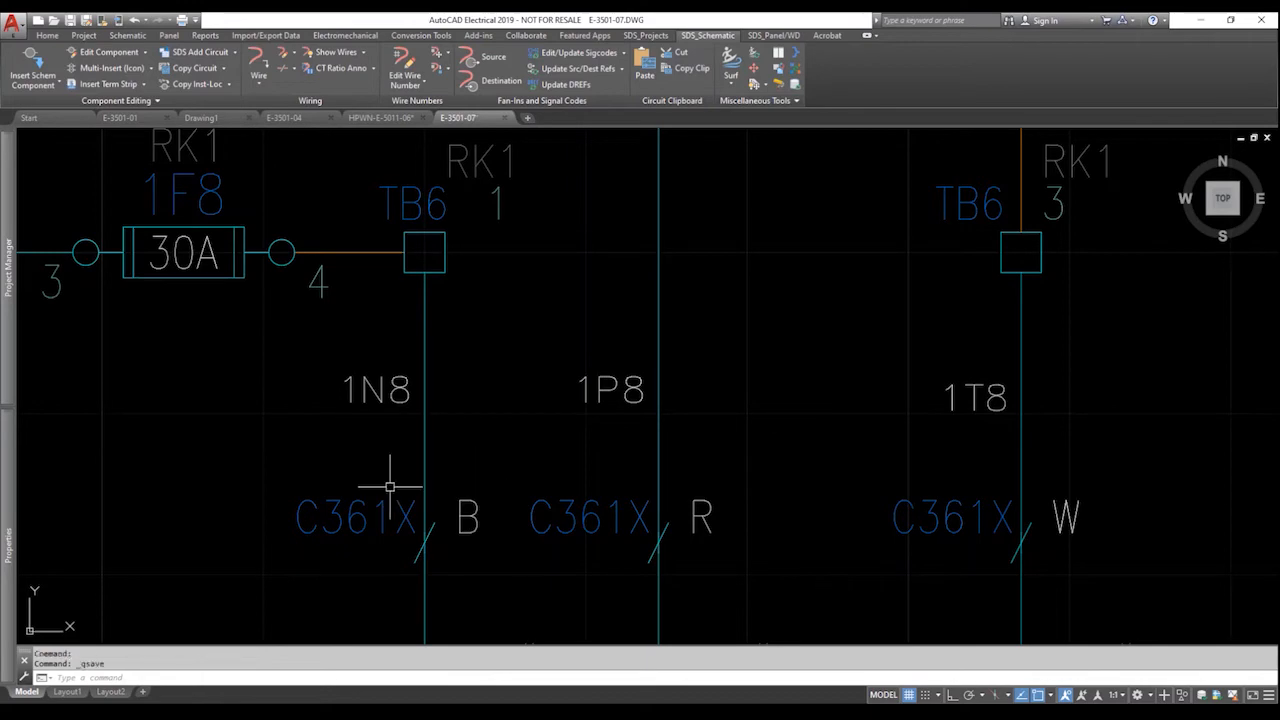
# On HPWN-E-5011-06, run Anno (WD) on a window around TB6 terminals 1–5.
pyautogui.click(394, 123)
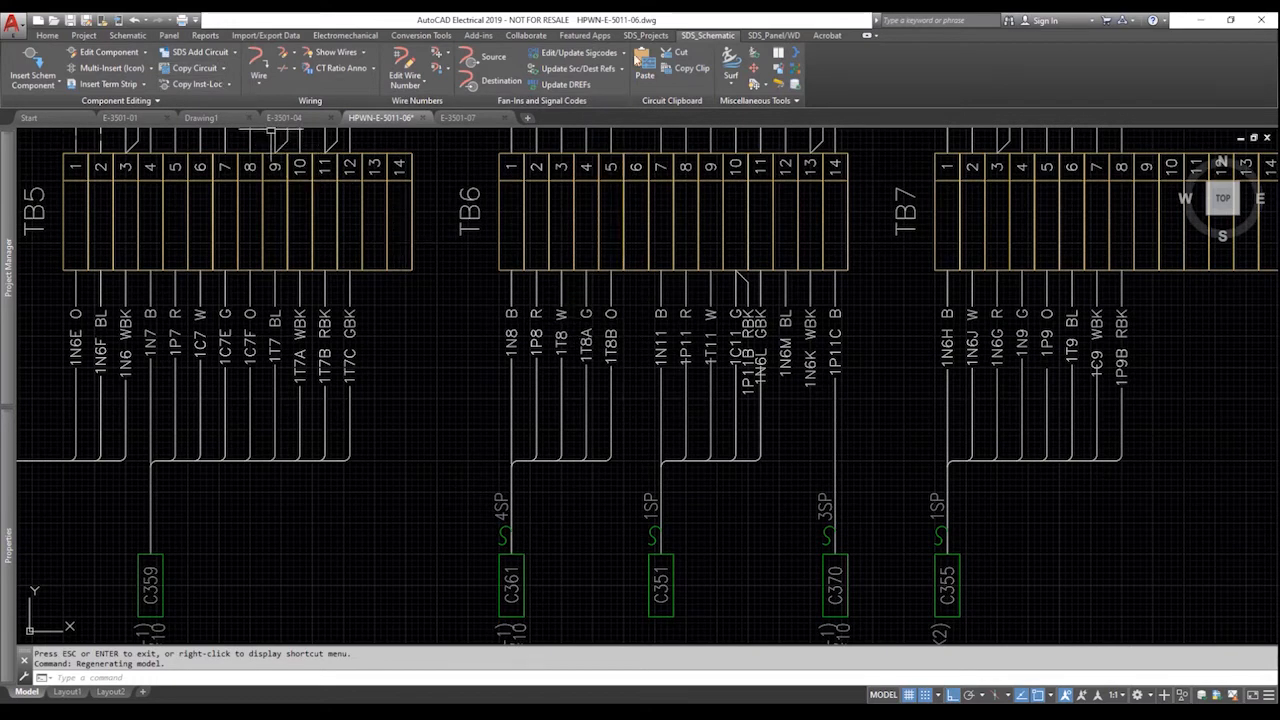
pyautogui.click(758, 35)
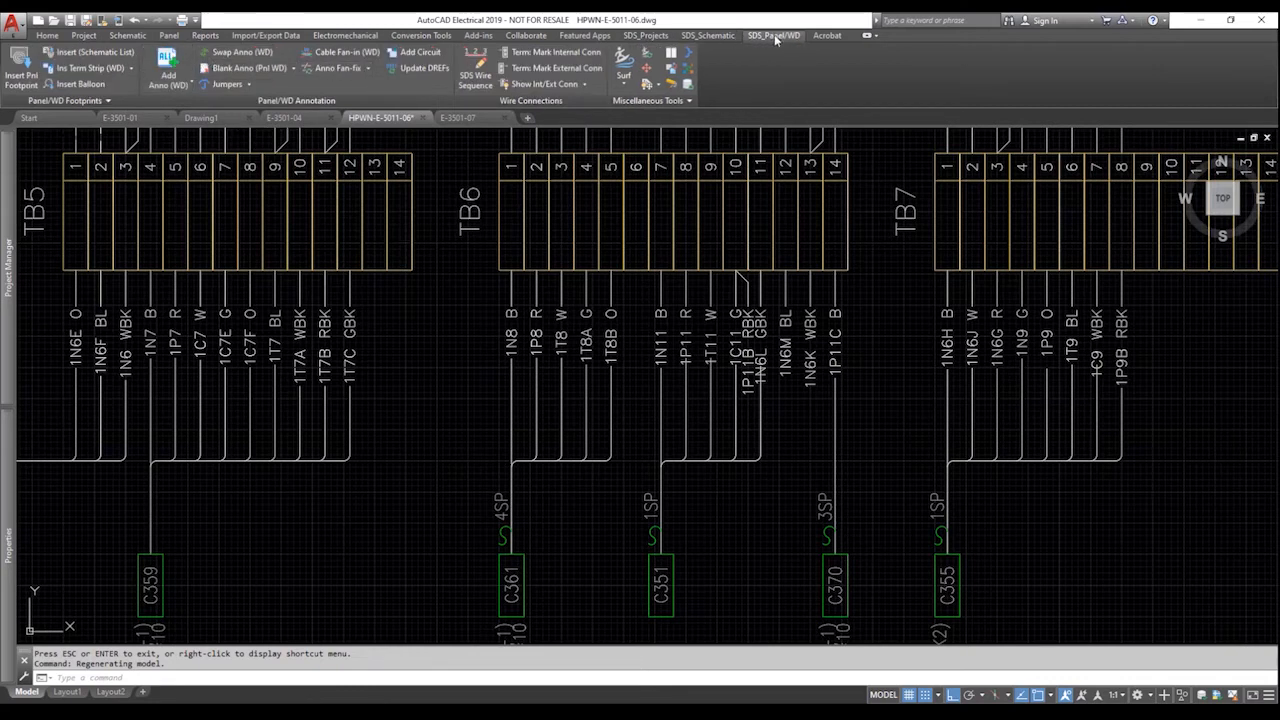
pyautogui.click(177, 62)
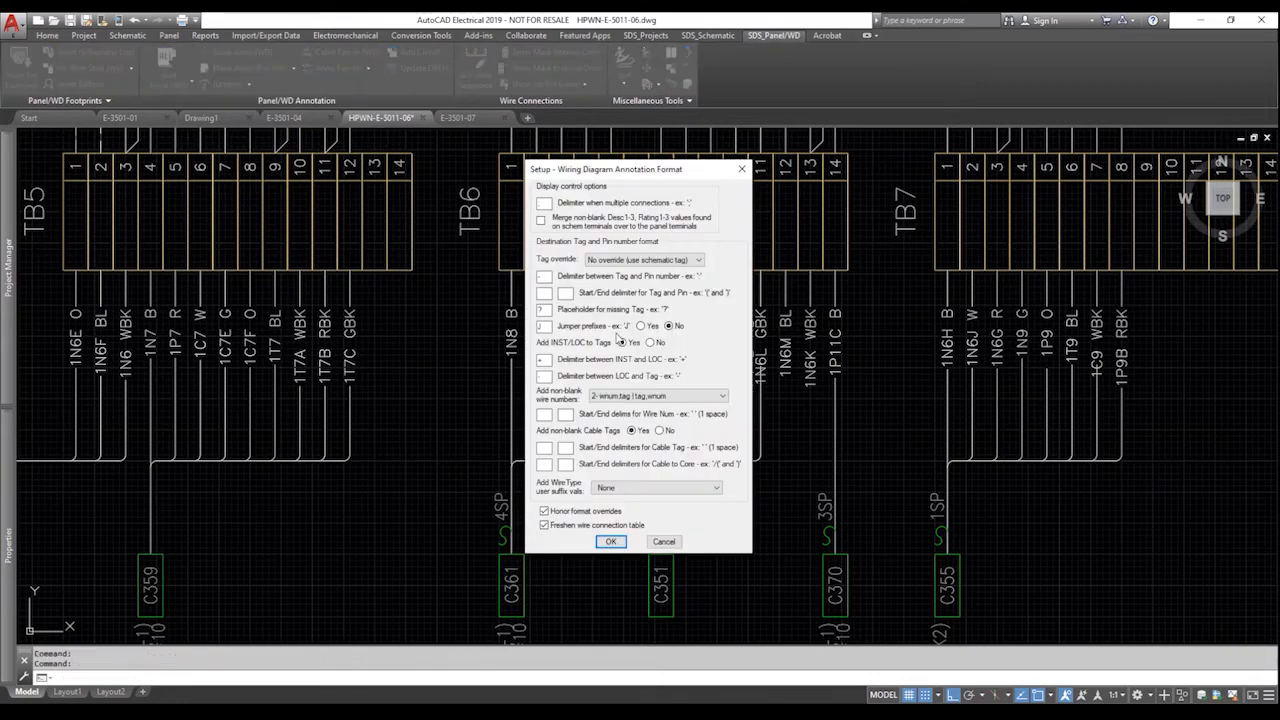
pyautogui.click(611, 541)
pyautogui.click(635, 345)
pyautogui.click(490, 319)
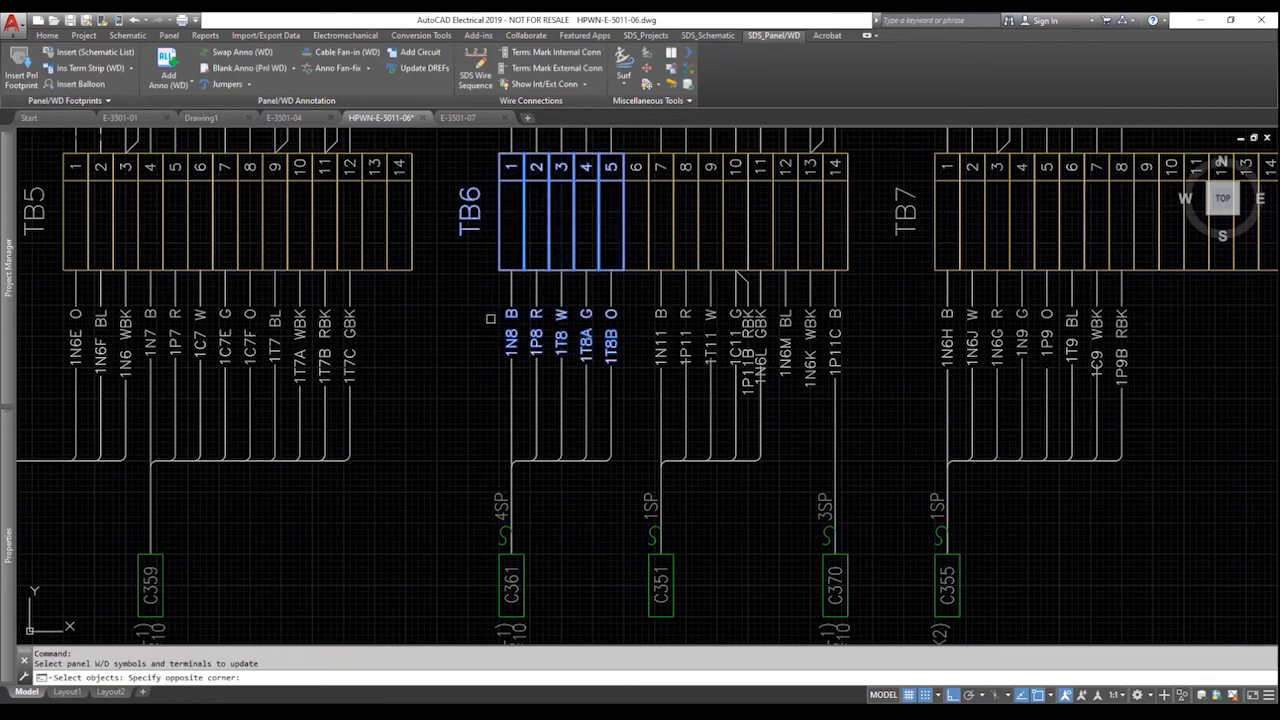
pyautogui.press('Return')
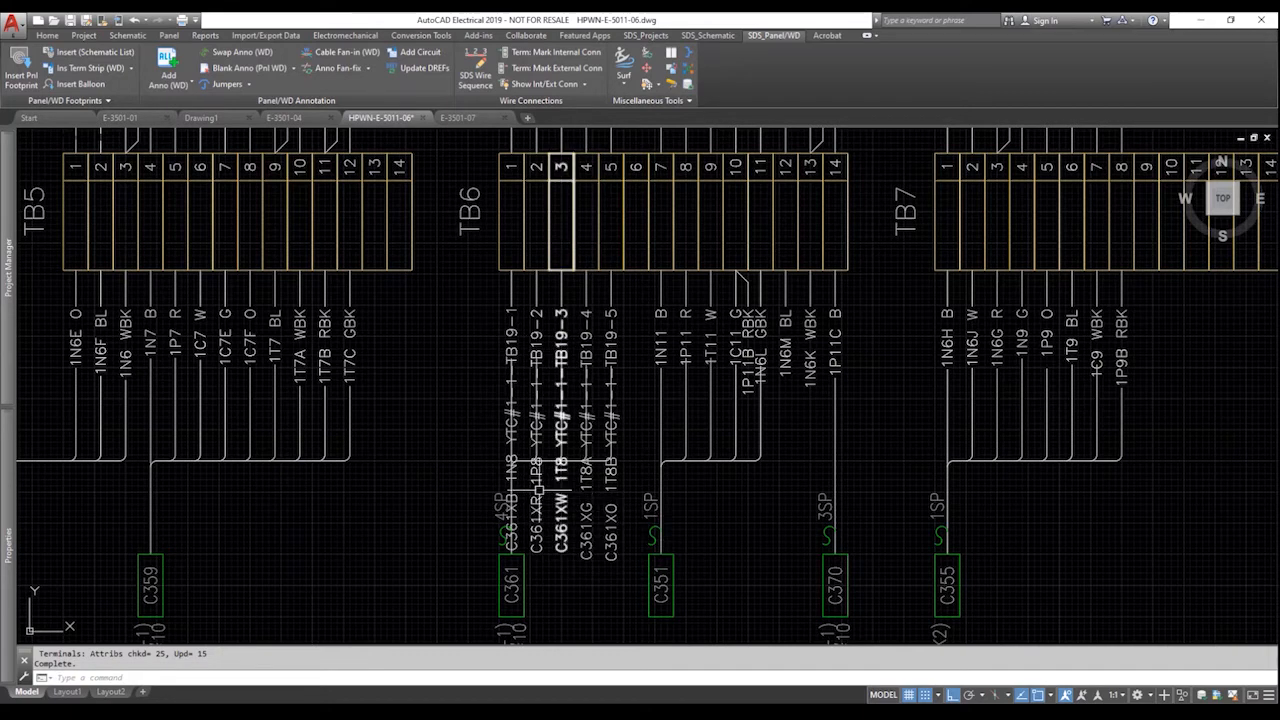
# Reformat the TB19-1 to TB19-5 annotations to wire number only and update the fan-in label to C361X.
pyautogui.click(343, 69)
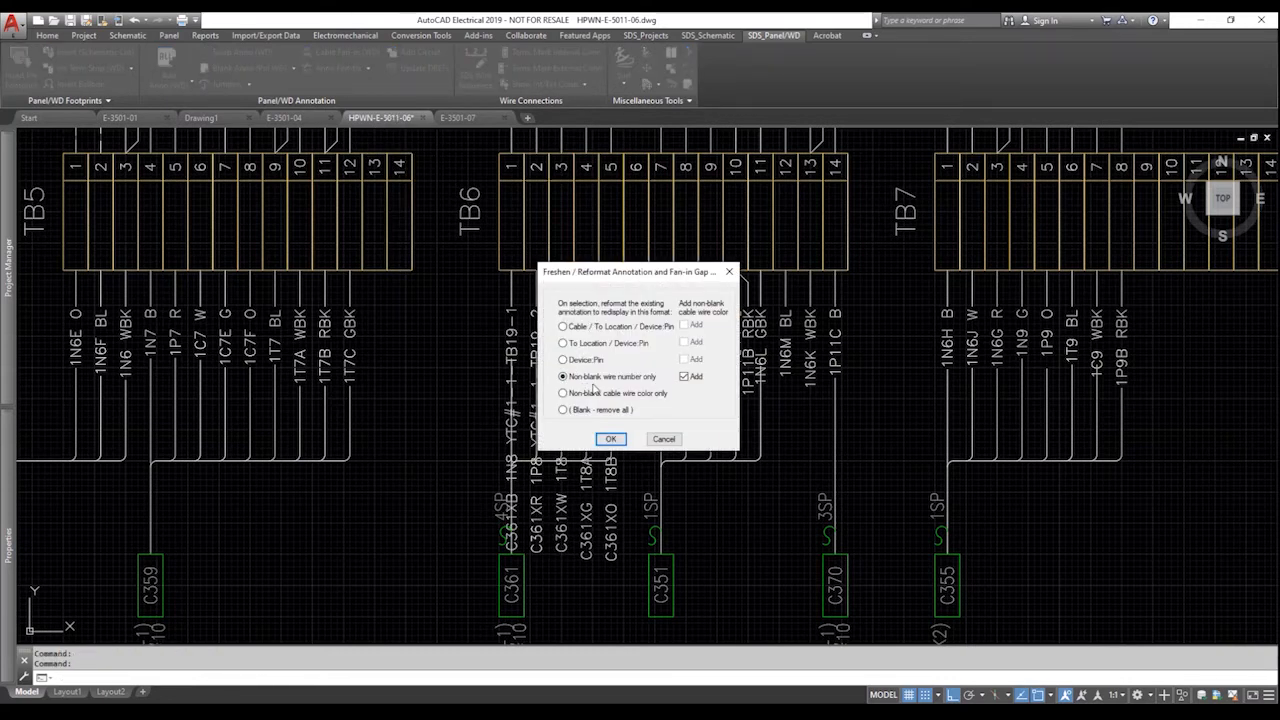
pyautogui.click(611, 439)
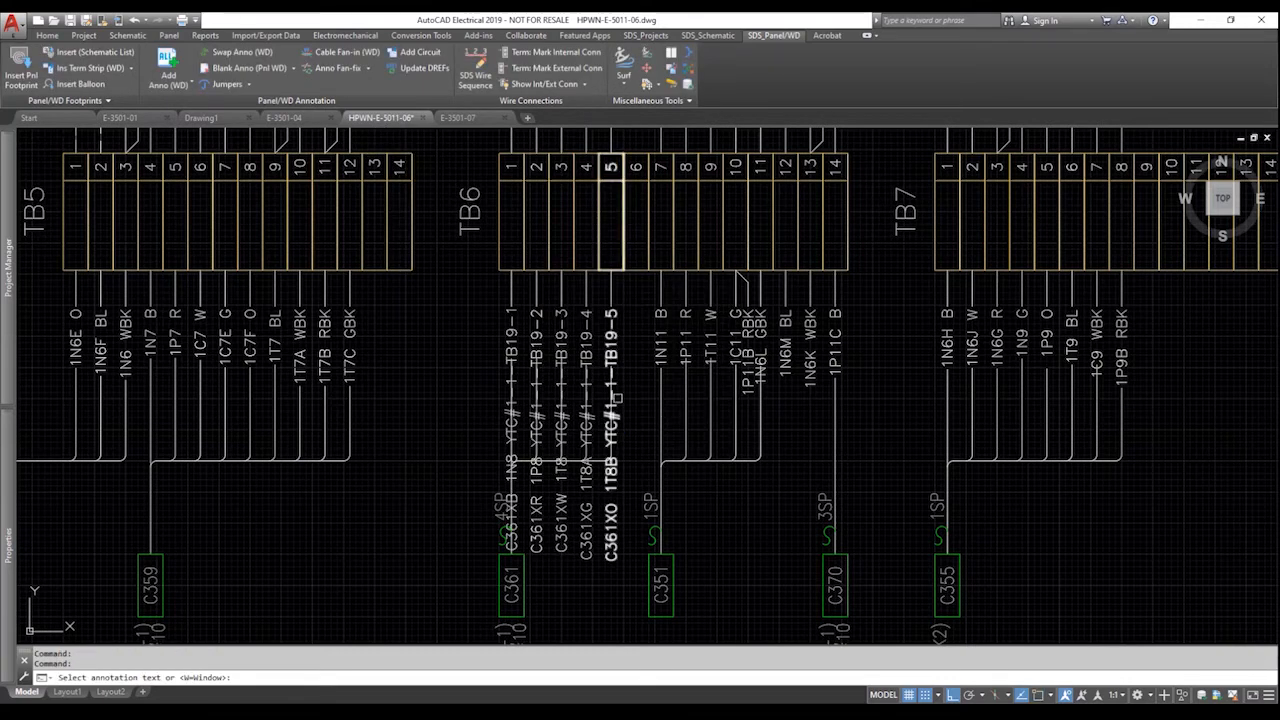
pyautogui.click(613, 346)
pyautogui.click(586, 342)
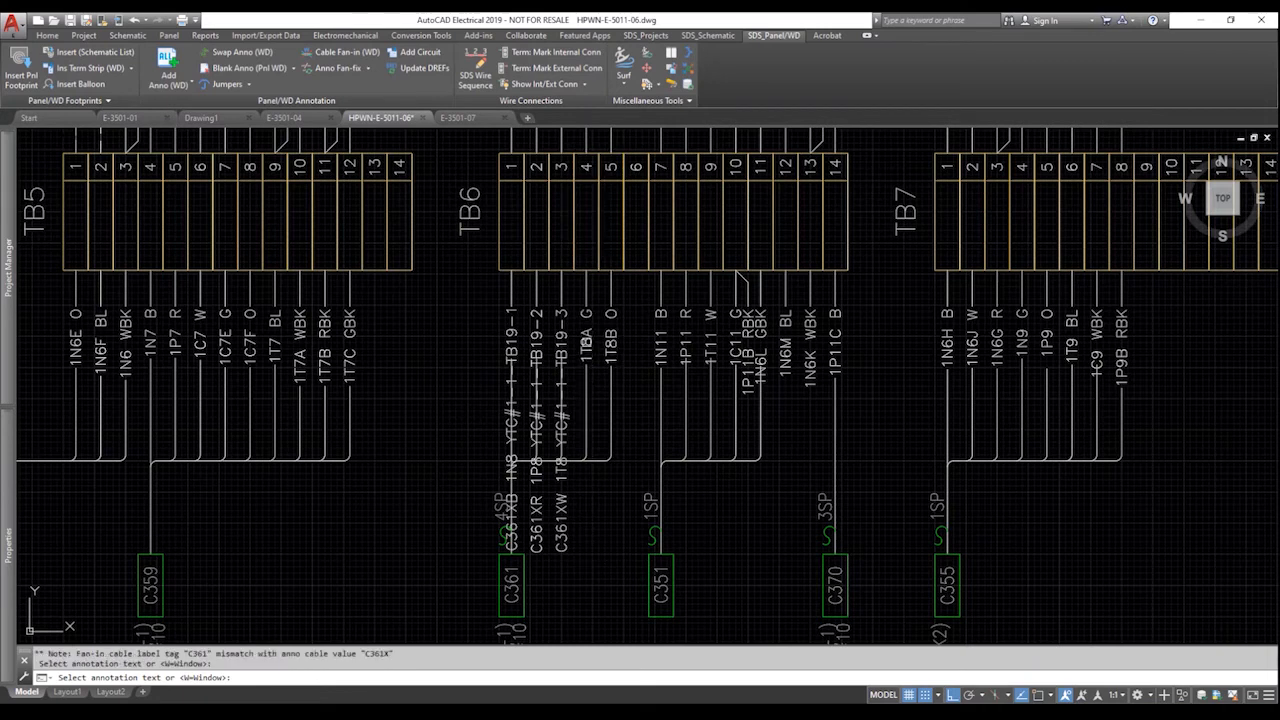
pyautogui.click(561, 345)
pyautogui.click(536, 345)
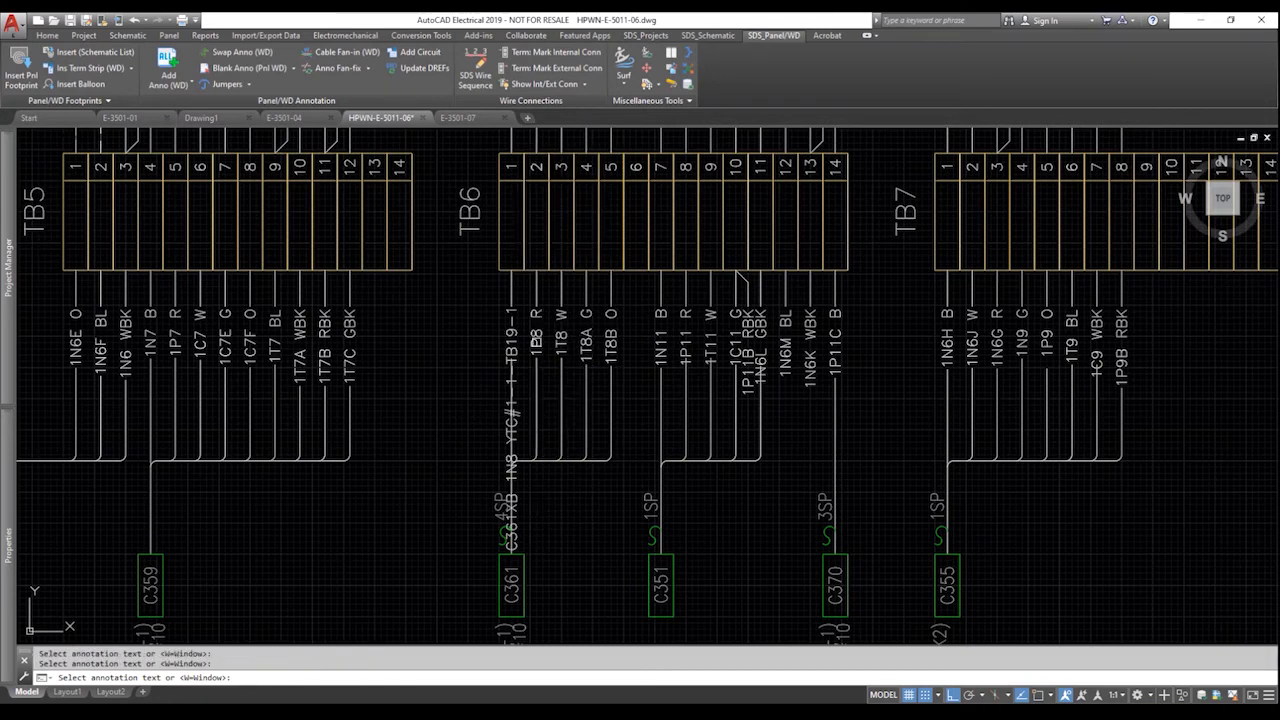
pyautogui.click(510, 340)
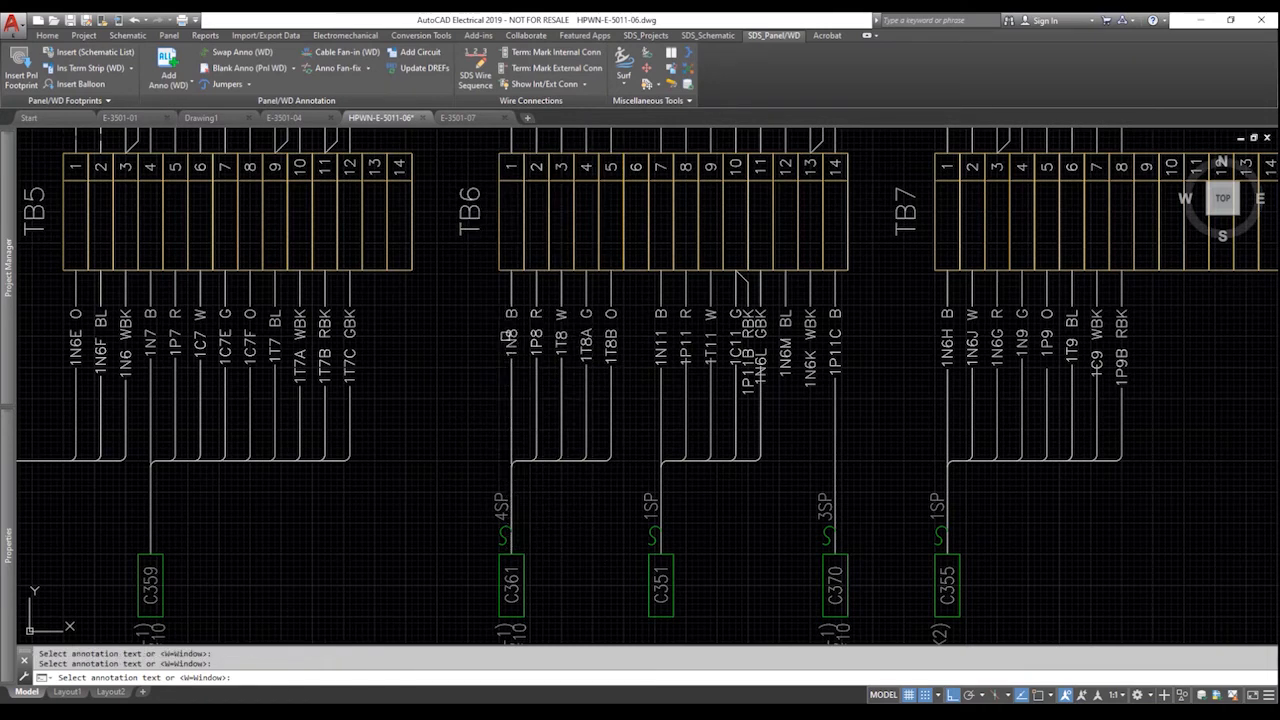
pyautogui.press('Return')
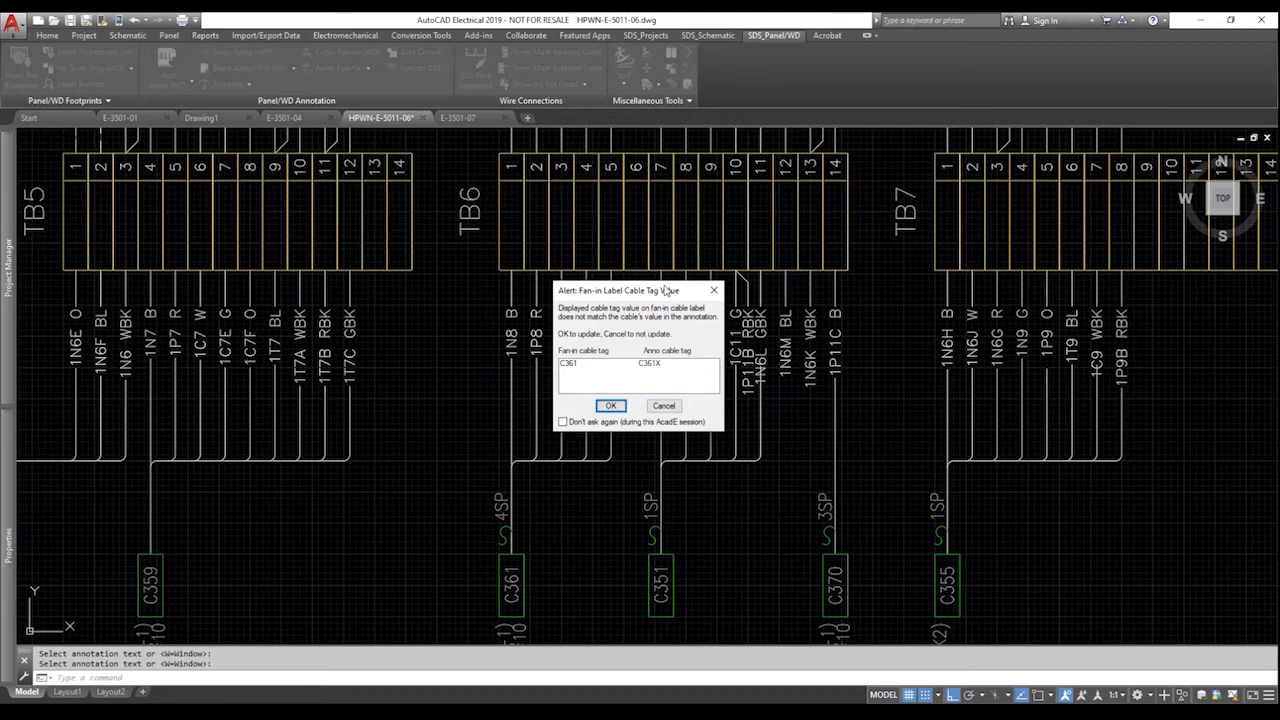
pyautogui.moveTo(665, 289); pyautogui.dragTo(733, 288)
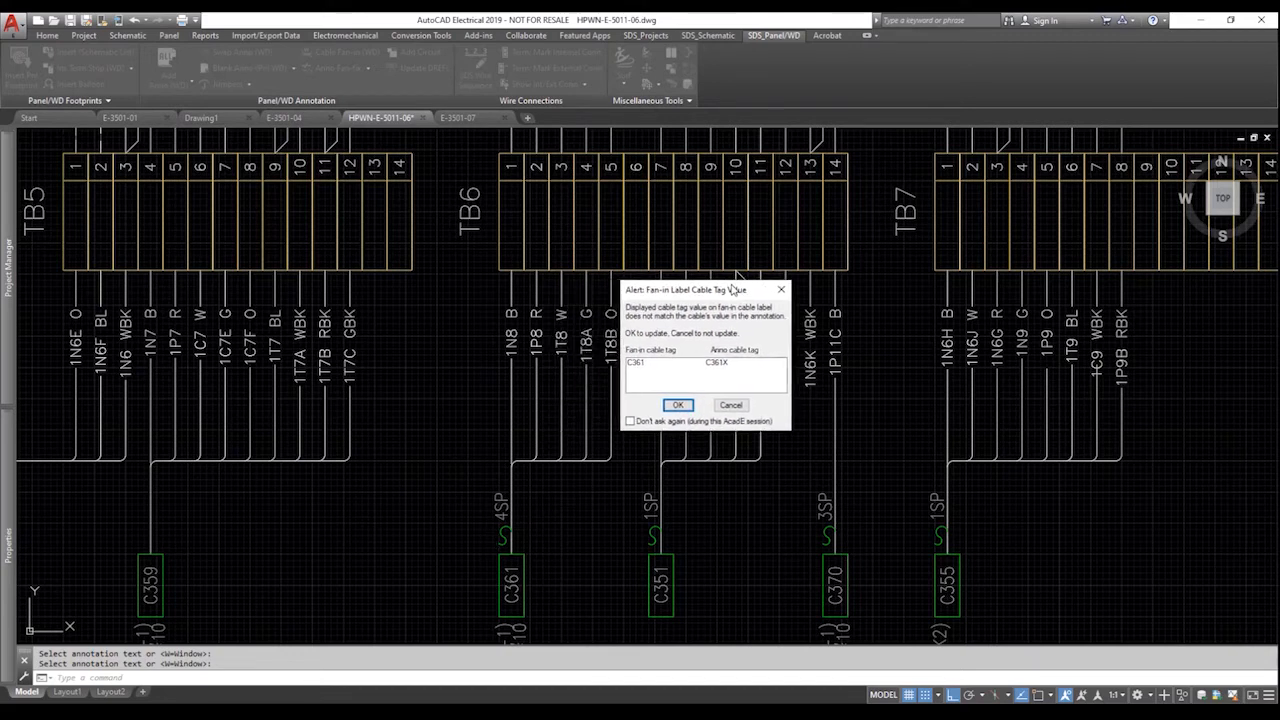
pyautogui.click(678, 405)
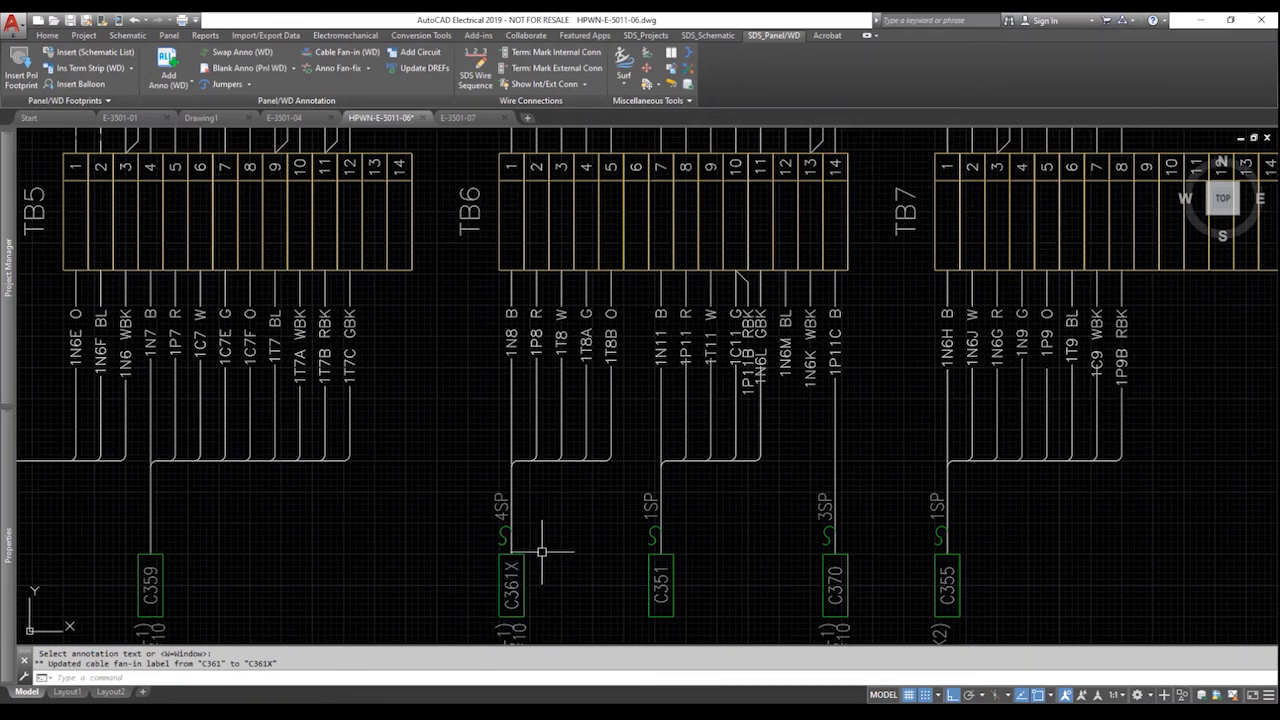
# On E-3501-07, edit the C361X B conductor marker's cable tag and choose Selective child updating.
pyautogui.click(472, 123)
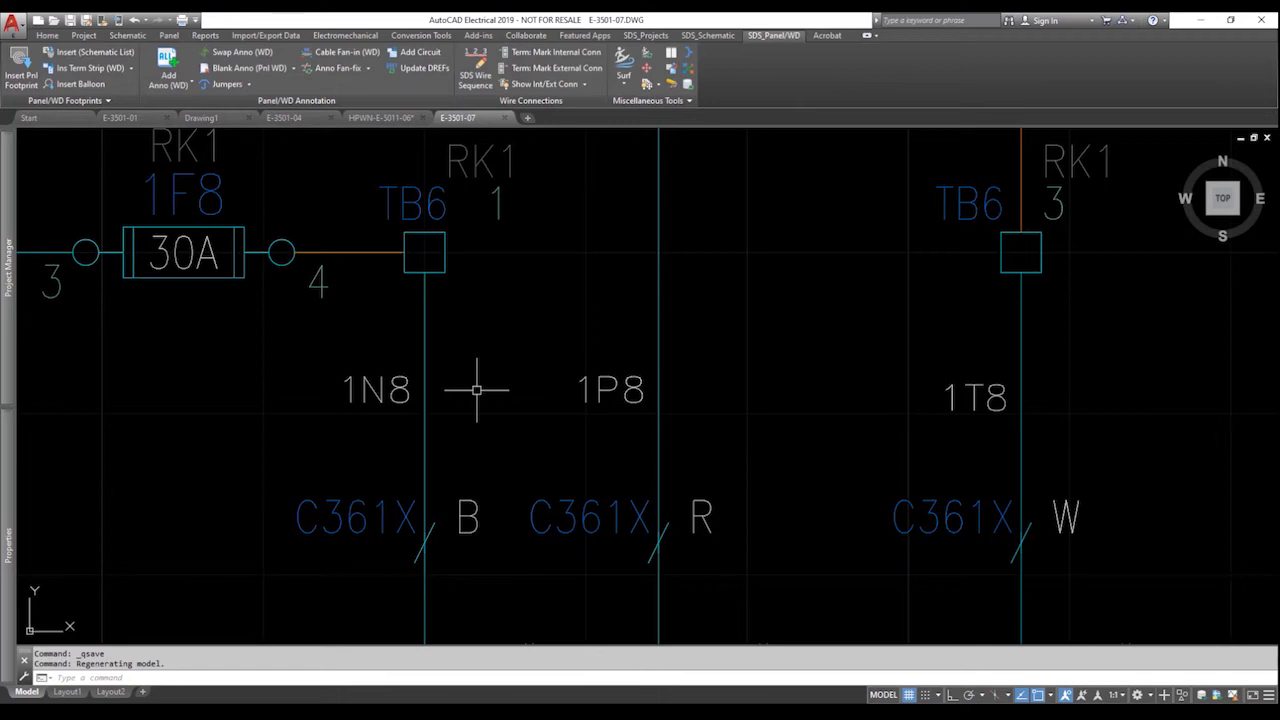
pyautogui.rightClick(404, 517)
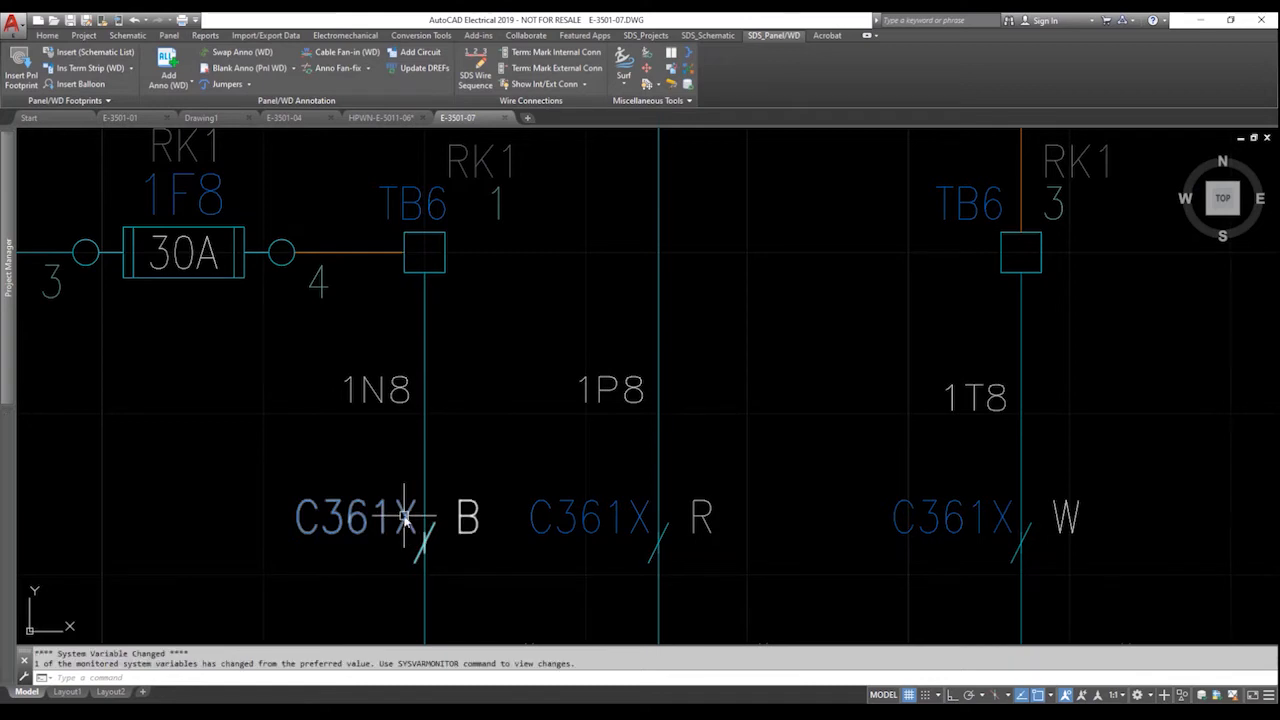
pyautogui.click(408, 477)
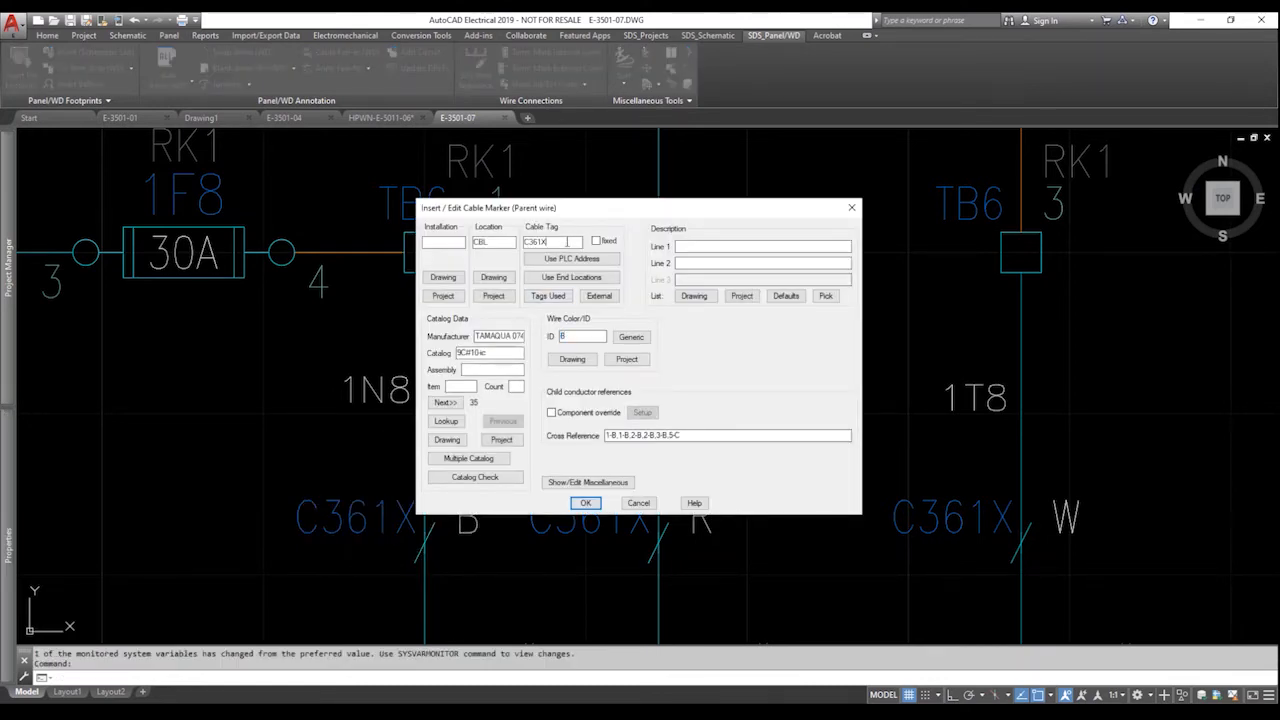
pyautogui.click(585, 503)
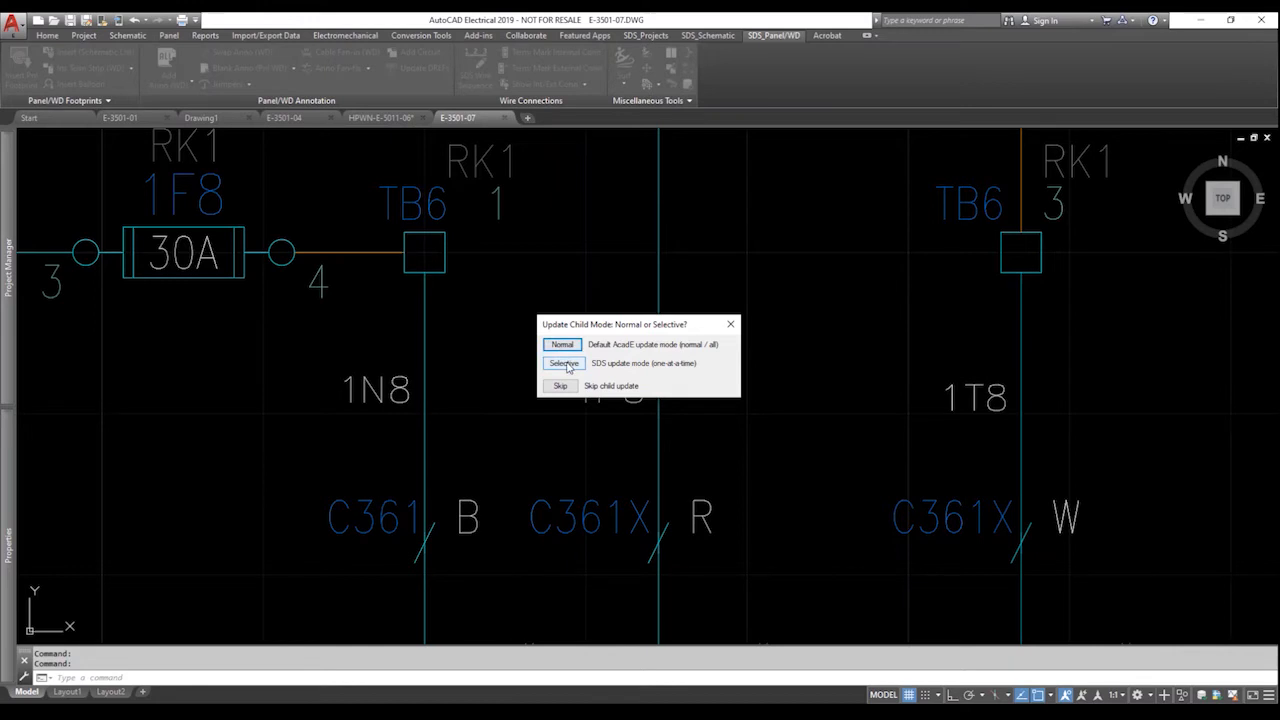
pyautogui.click(564, 363)
# Apply the C361 tag to the first child symbol and review its TAG2, RATING1 and terminal attribute changes.
pyautogui.click(620, 385)
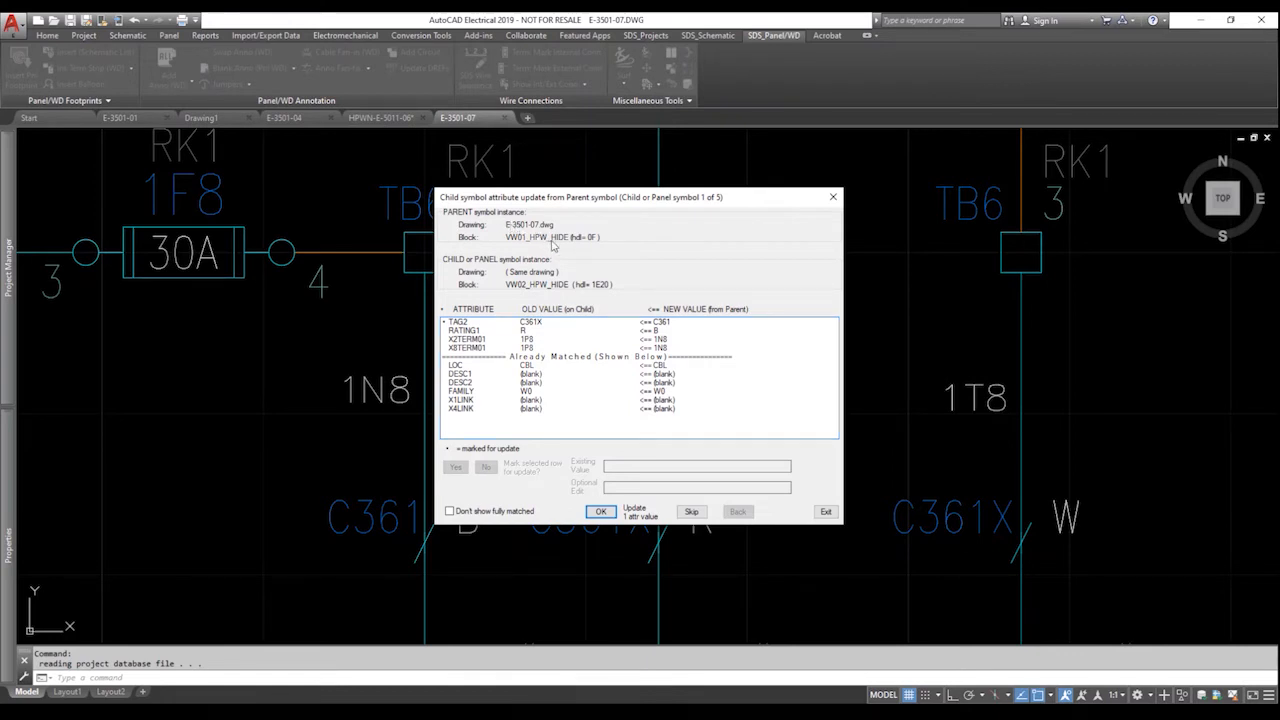
pyautogui.click(458, 323)
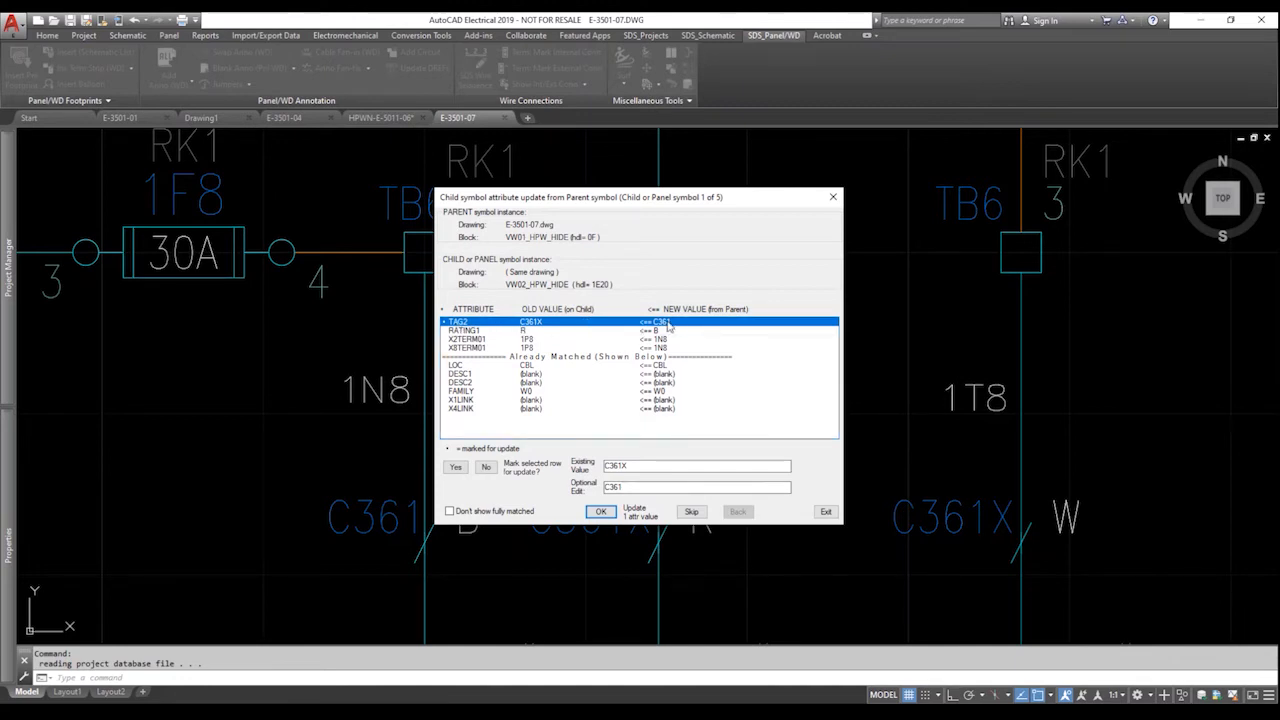
pyautogui.click(600, 511)
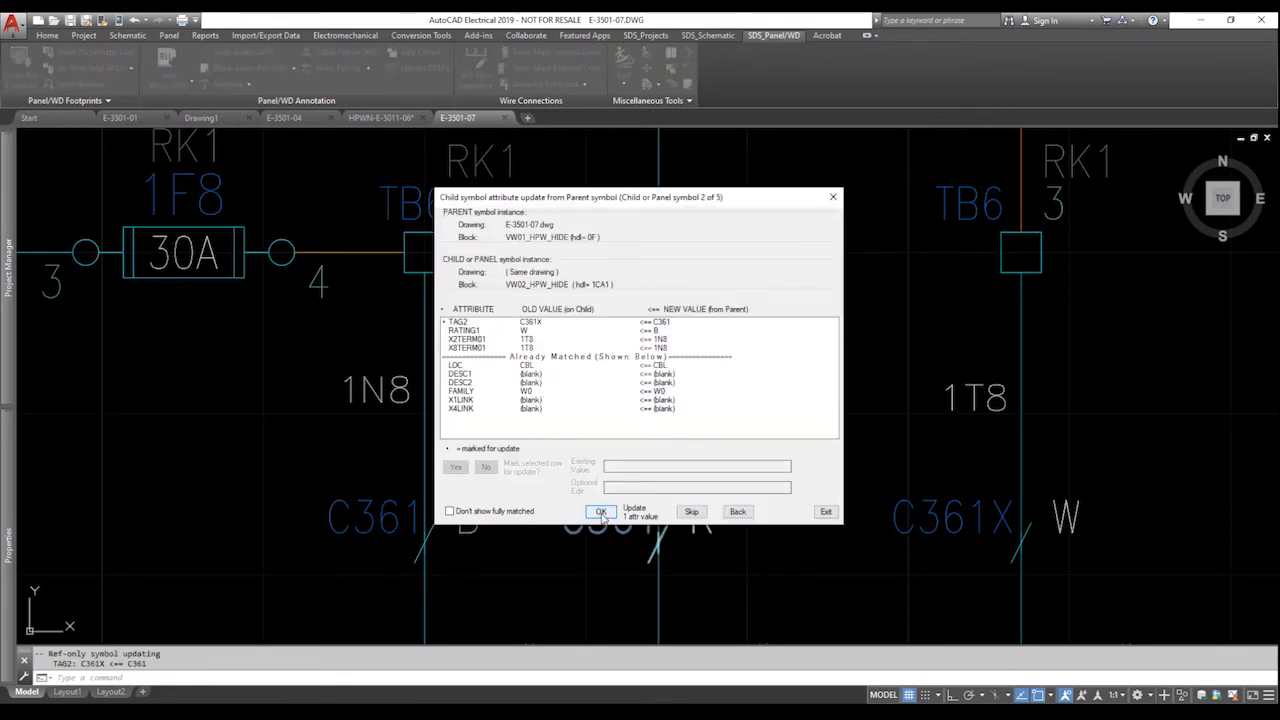
pyautogui.click(737, 511)
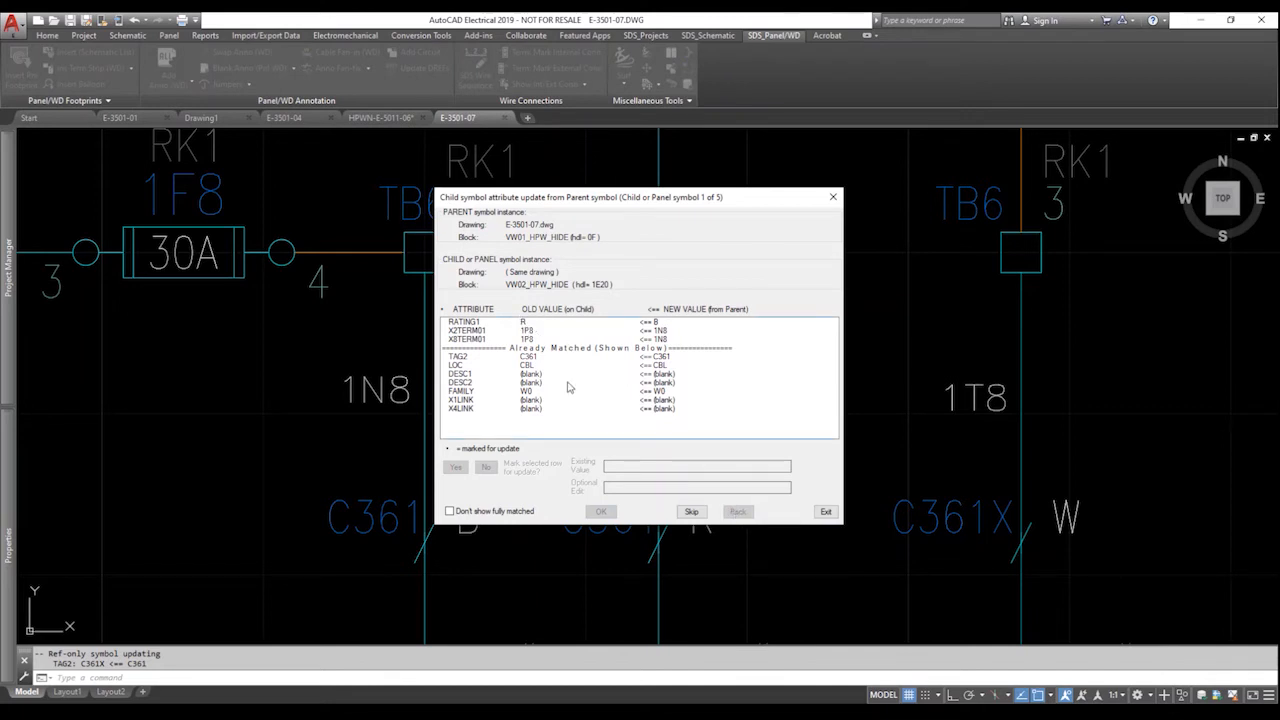
pyautogui.click(535, 322)
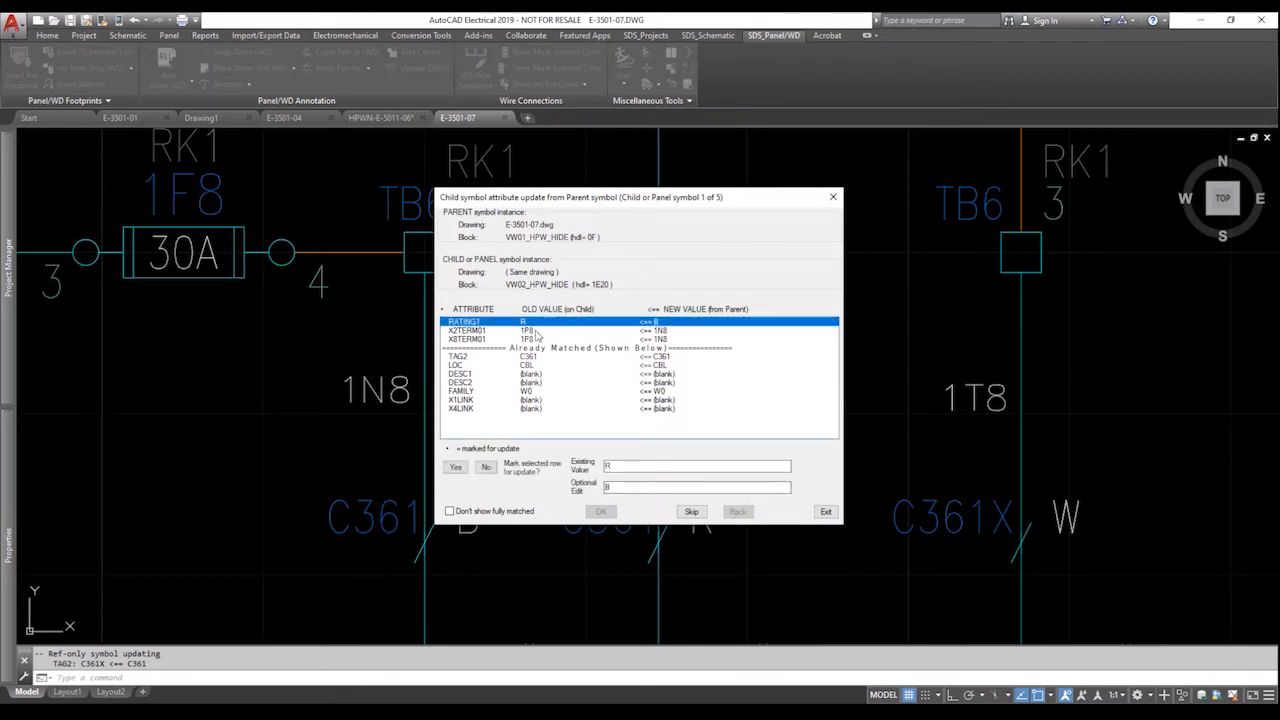
pyautogui.click(540, 331)
pyautogui.click(543, 340)
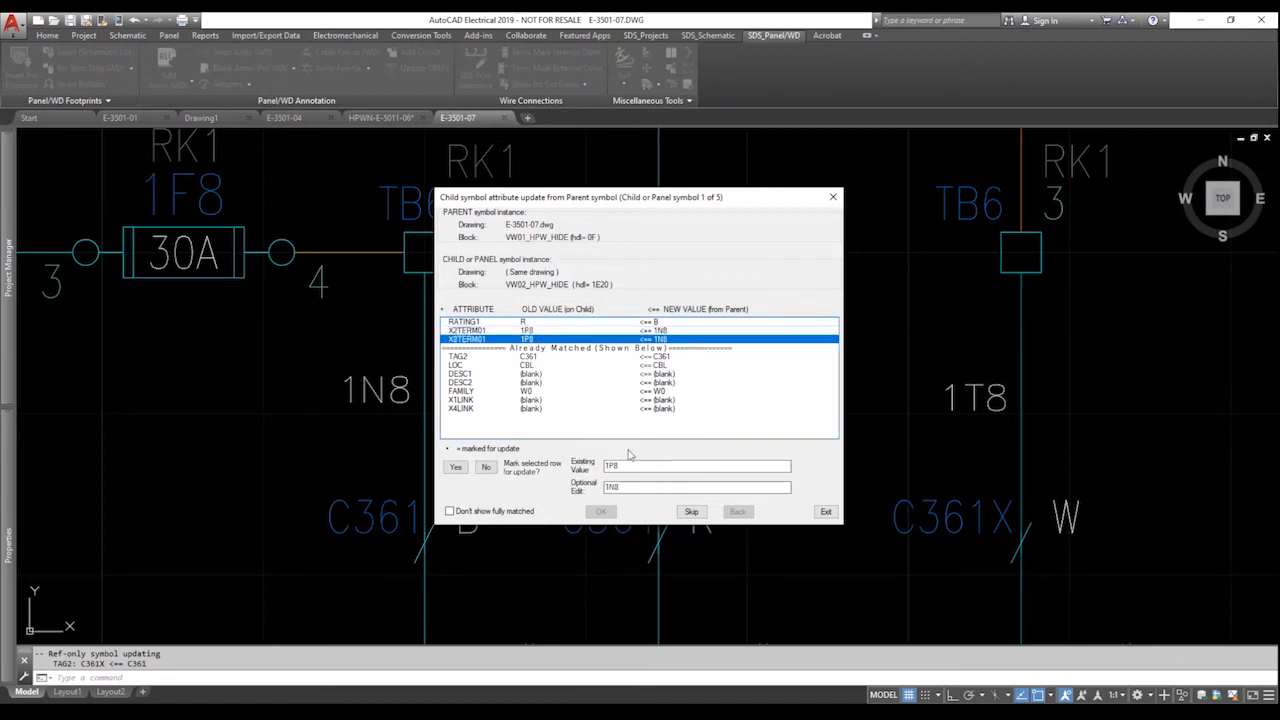
# Step through the child symbols to 5 of 5 and apply the C361 tag to it.
pyautogui.click(691, 512)
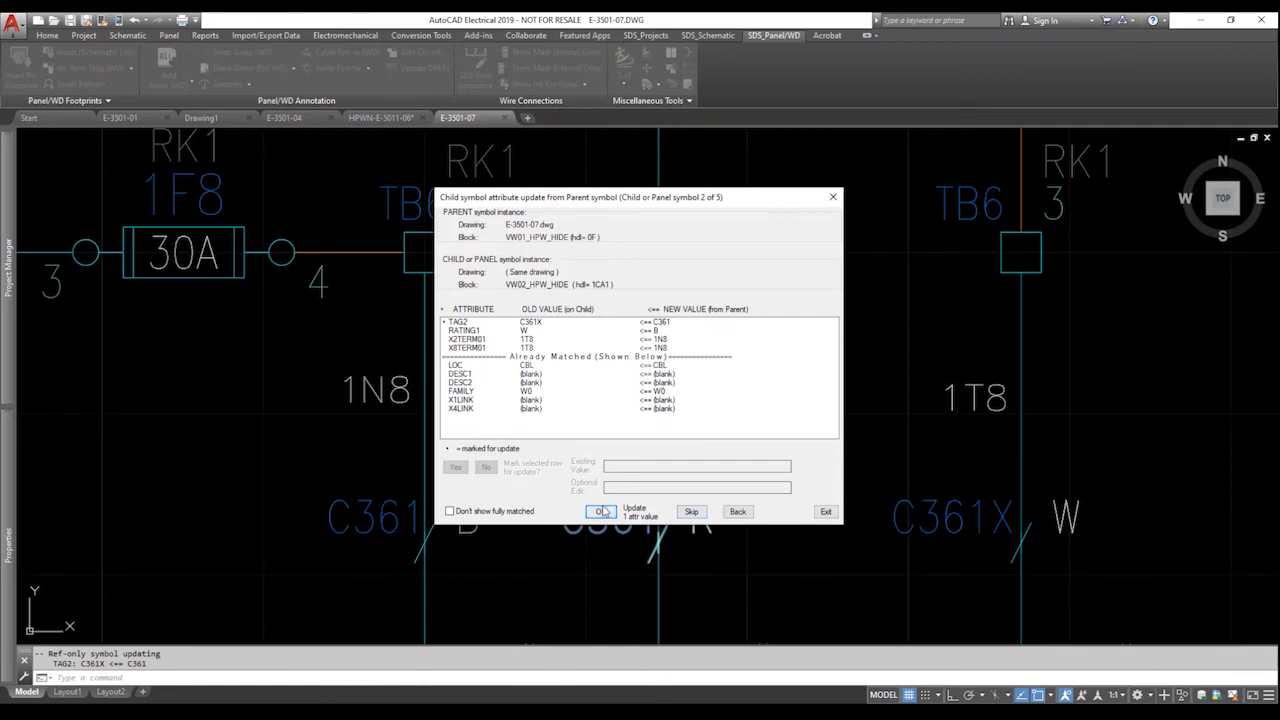
pyautogui.click(601, 512)
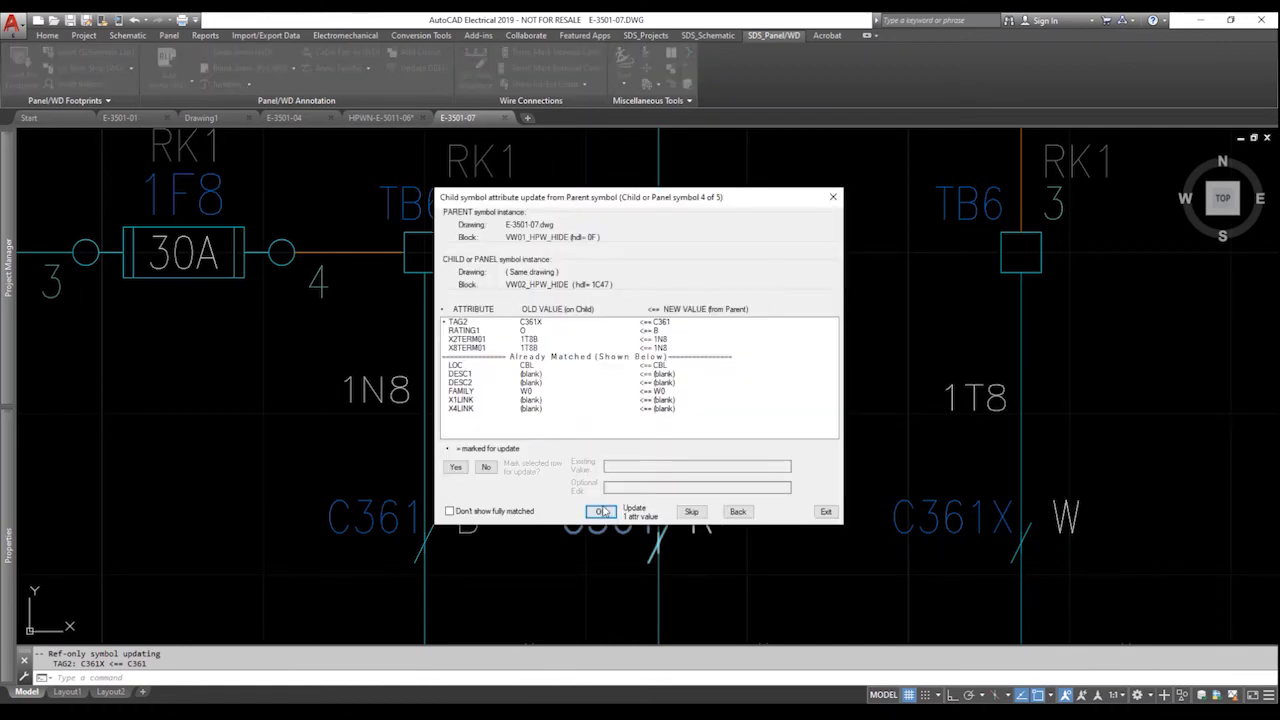
pyautogui.click(601, 512)
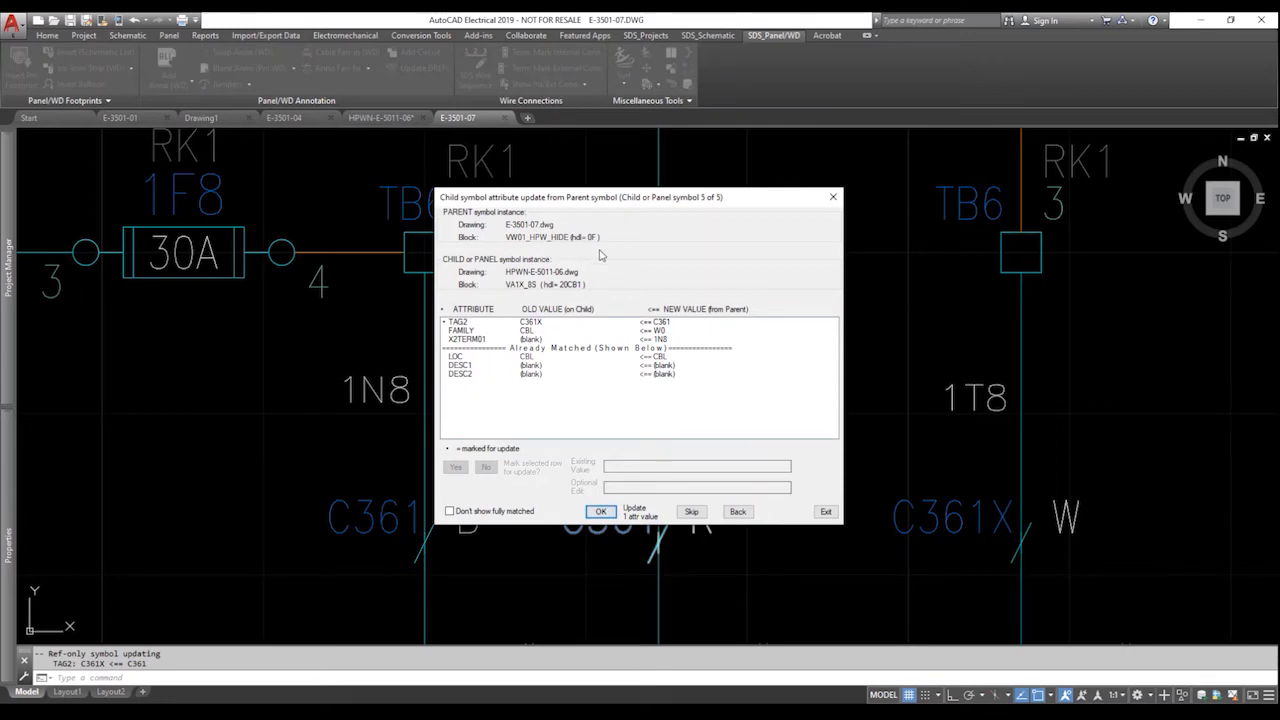
pyautogui.click(737, 512)
pyautogui.click(737, 512)
pyautogui.click(737, 512)
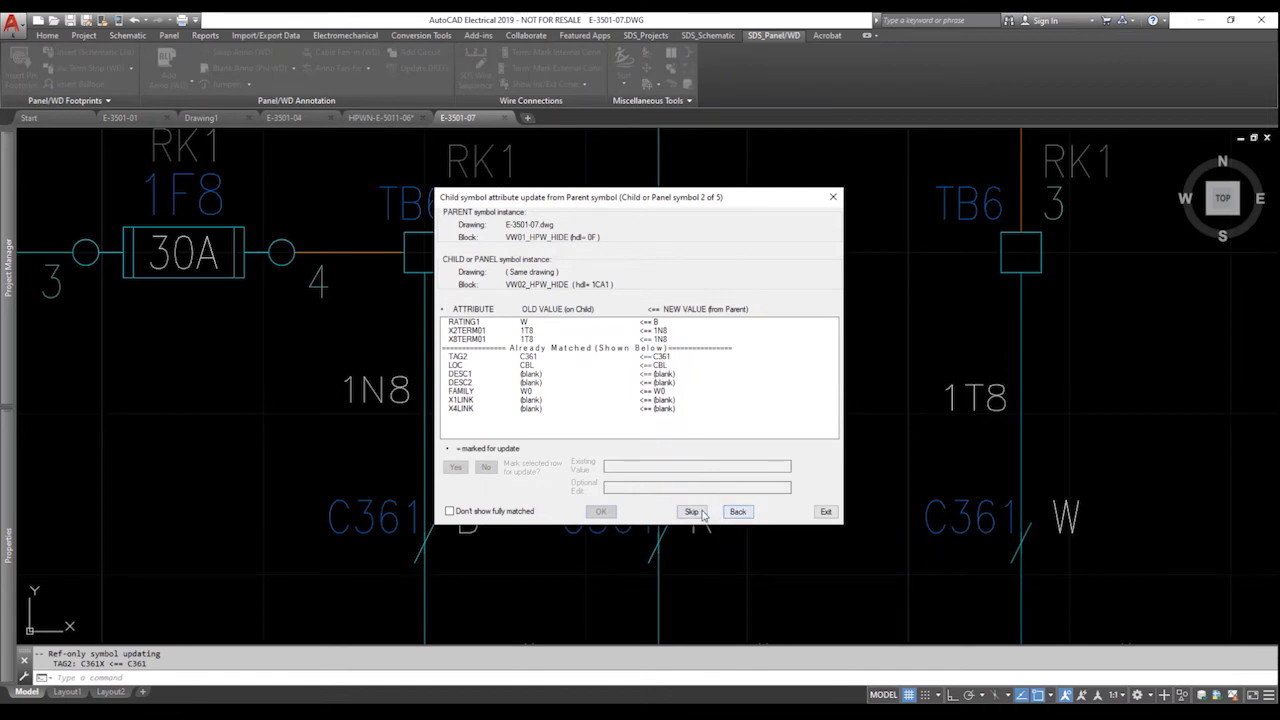
pyautogui.click(692, 512)
pyautogui.click(692, 512)
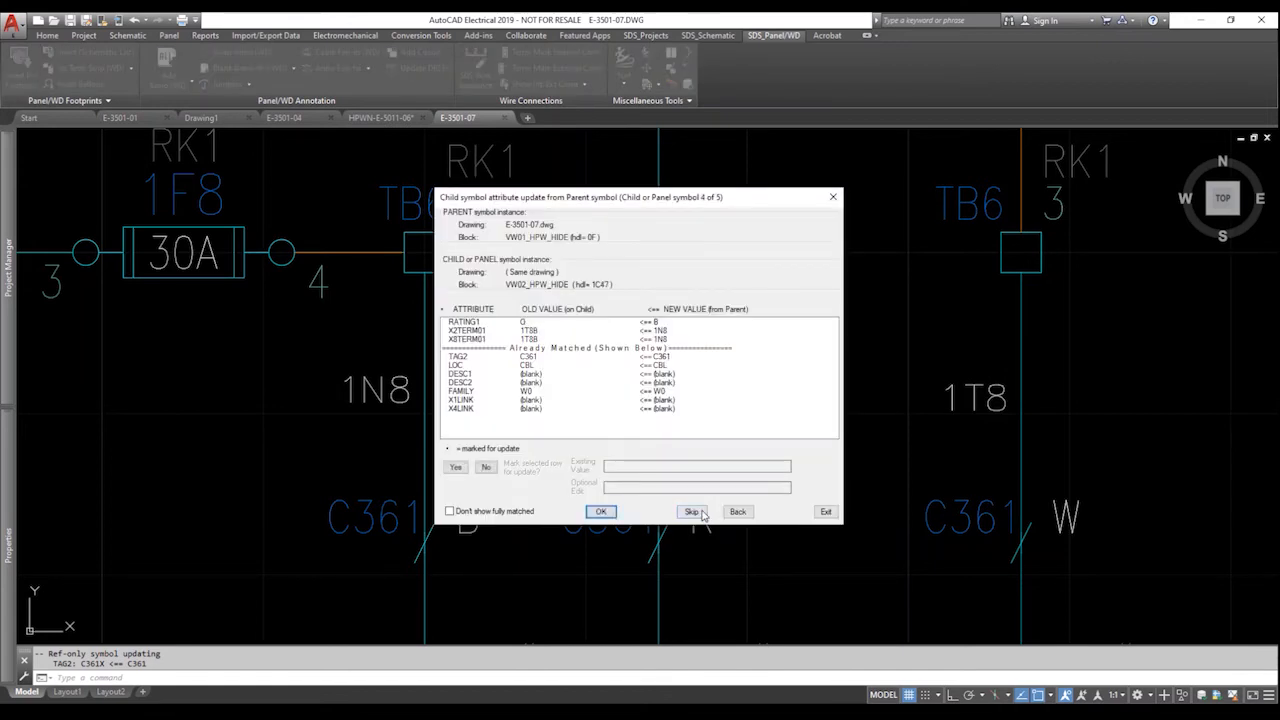
pyautogui.click(692, 512)
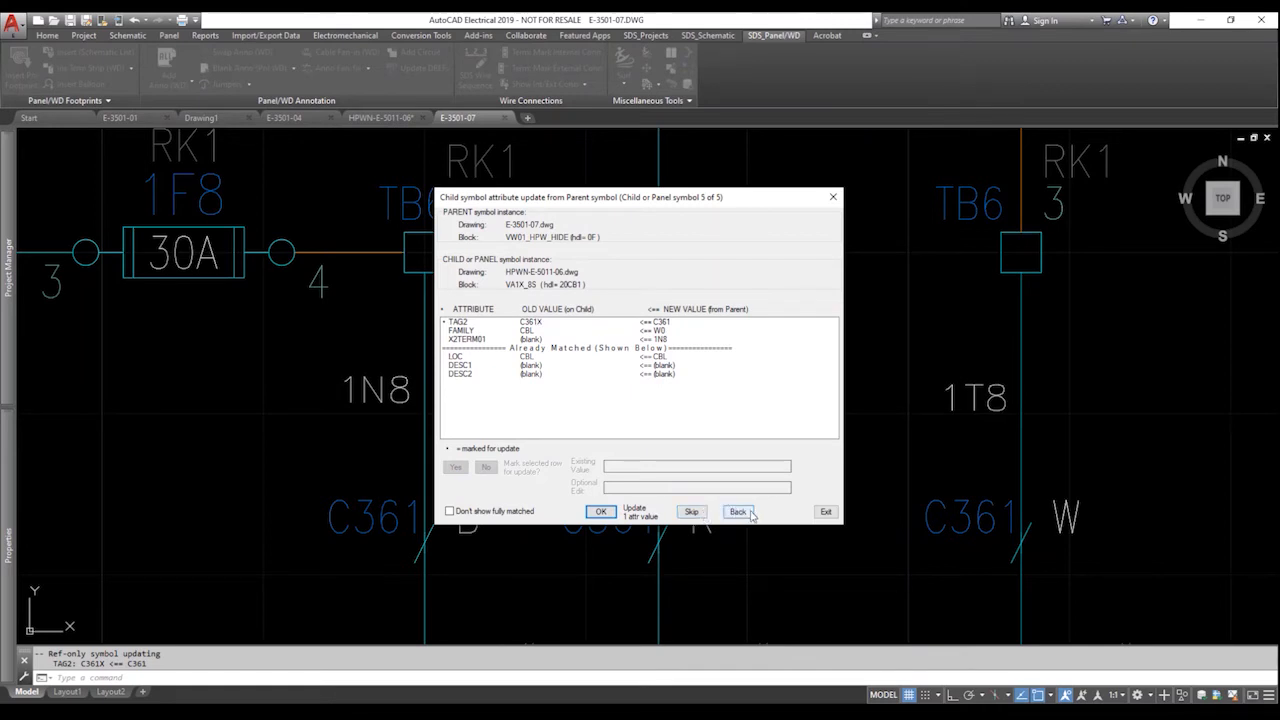
pyautogui.click(601, 512)
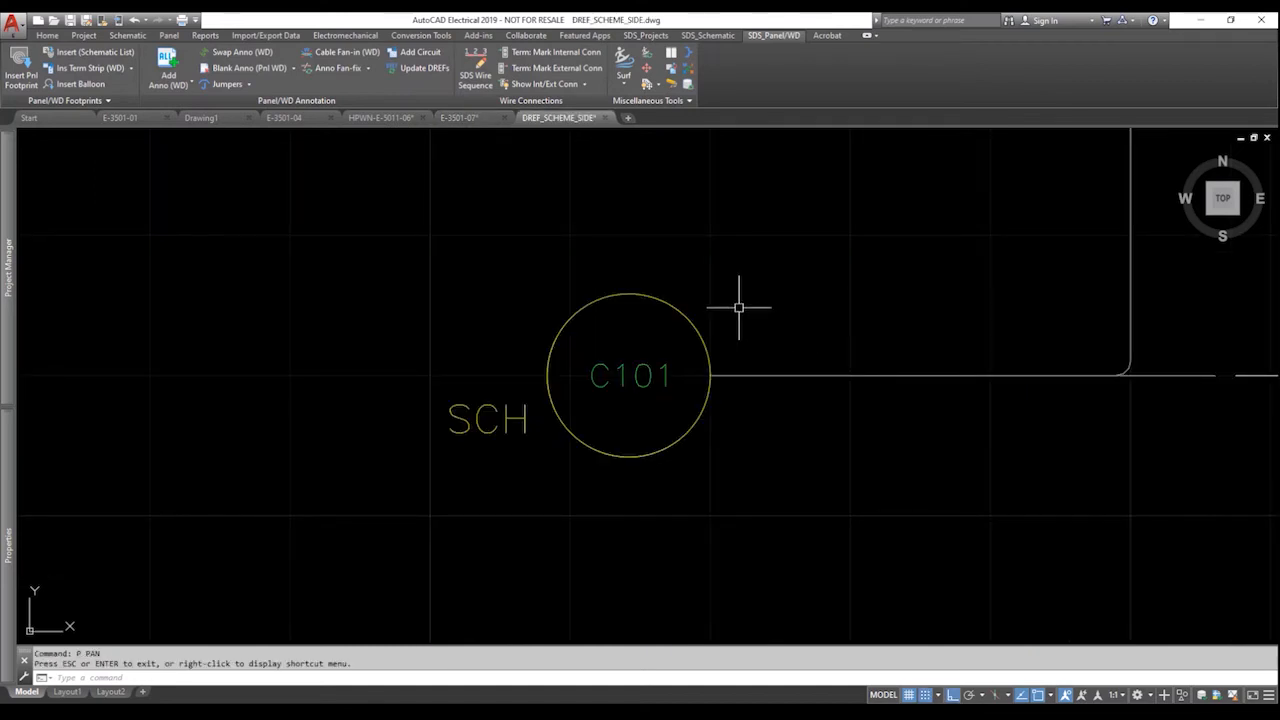
# Open the C101 balloon's attributes and locate the FORMAT_INST and FORMAT_LOC fields.
pyautogui.moveTo(691, 317)
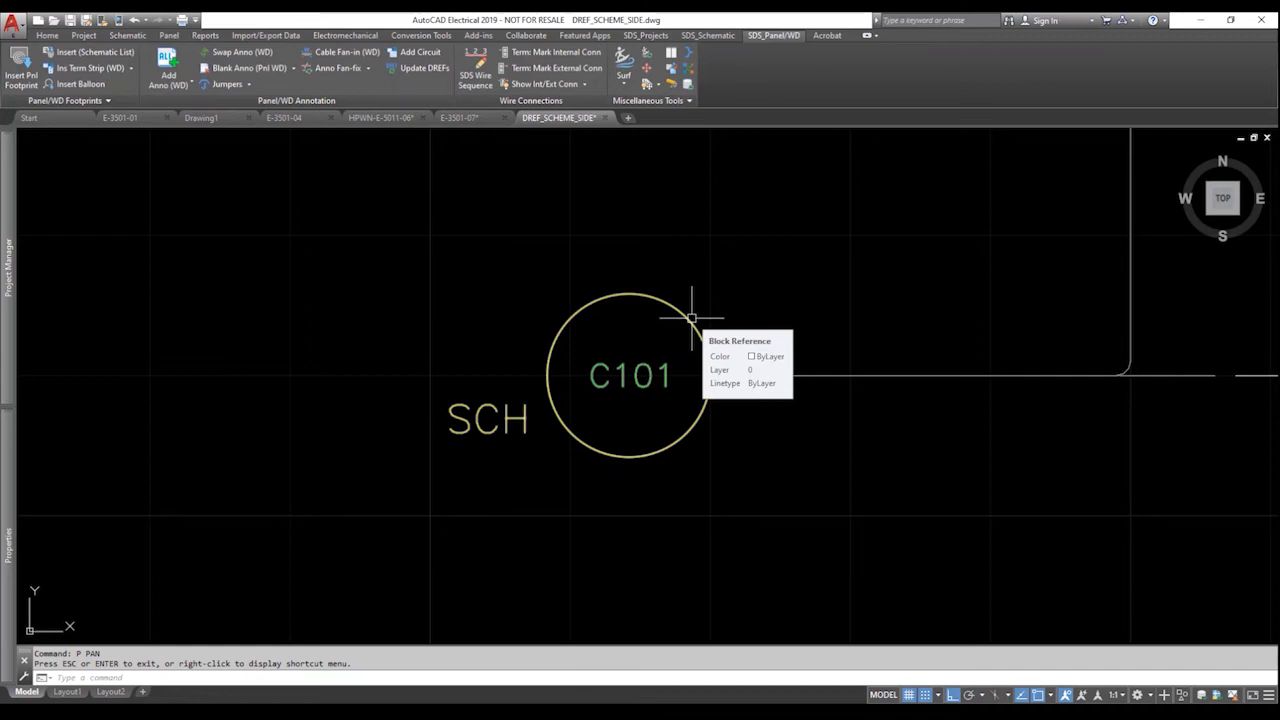
pyautogui.doubleClick(691, 318)
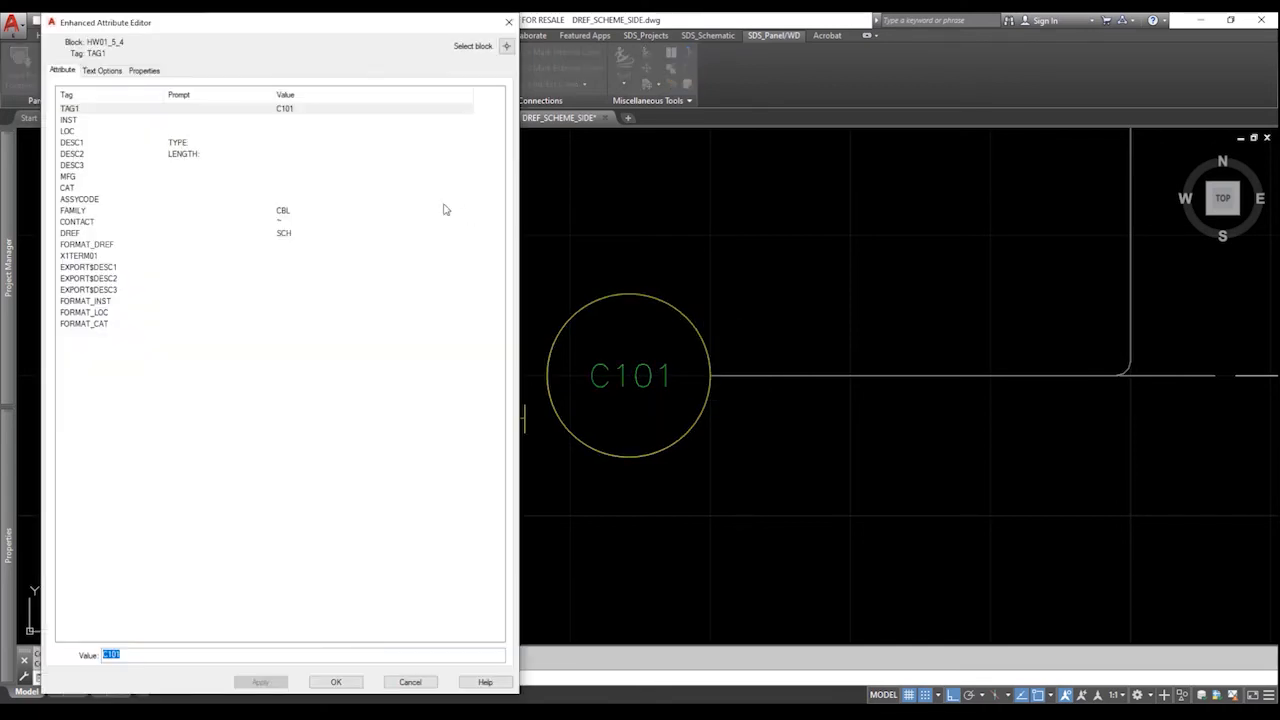
pyautogui.click(117, 303)
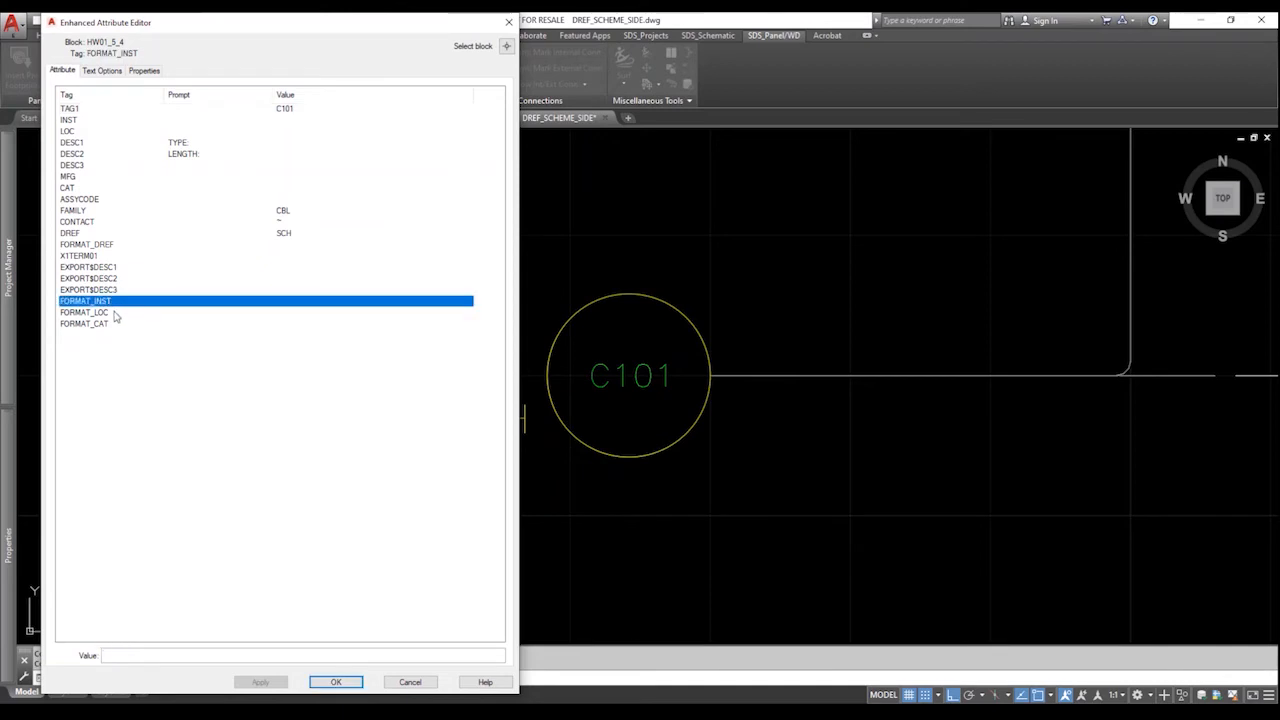
pyautogui.click(114, 313)
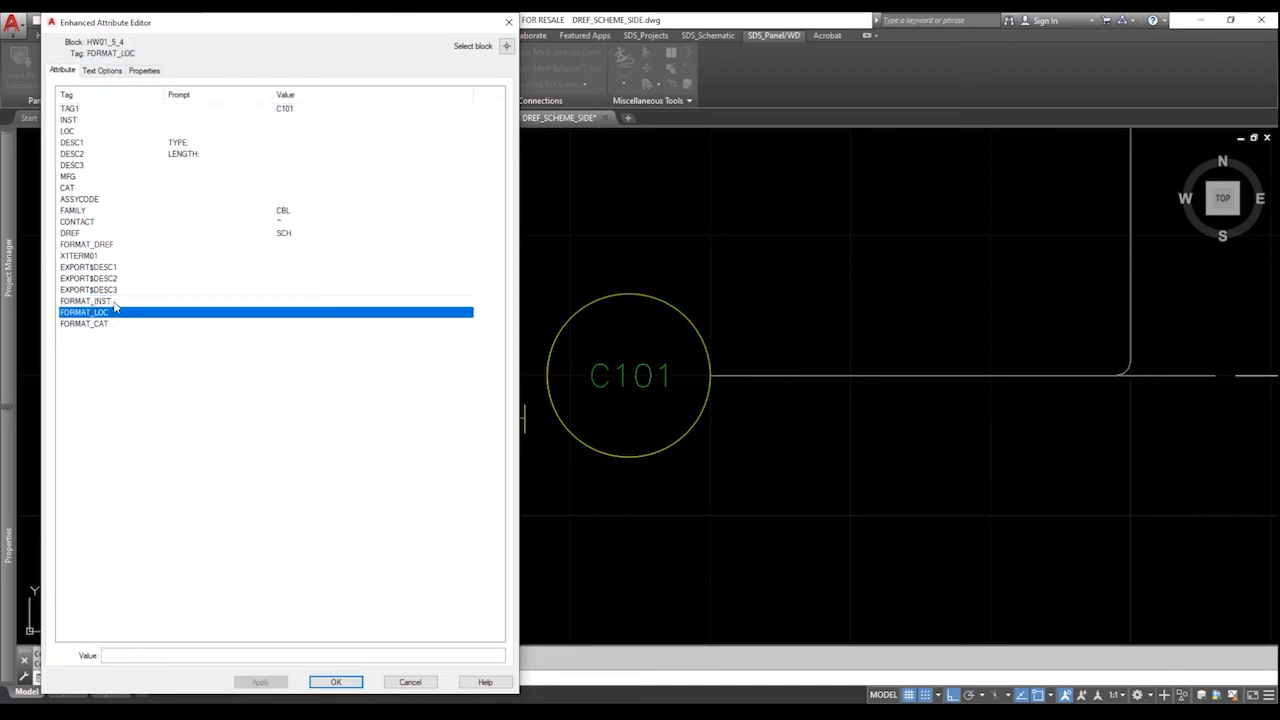
pyautogui.click(115, 303)
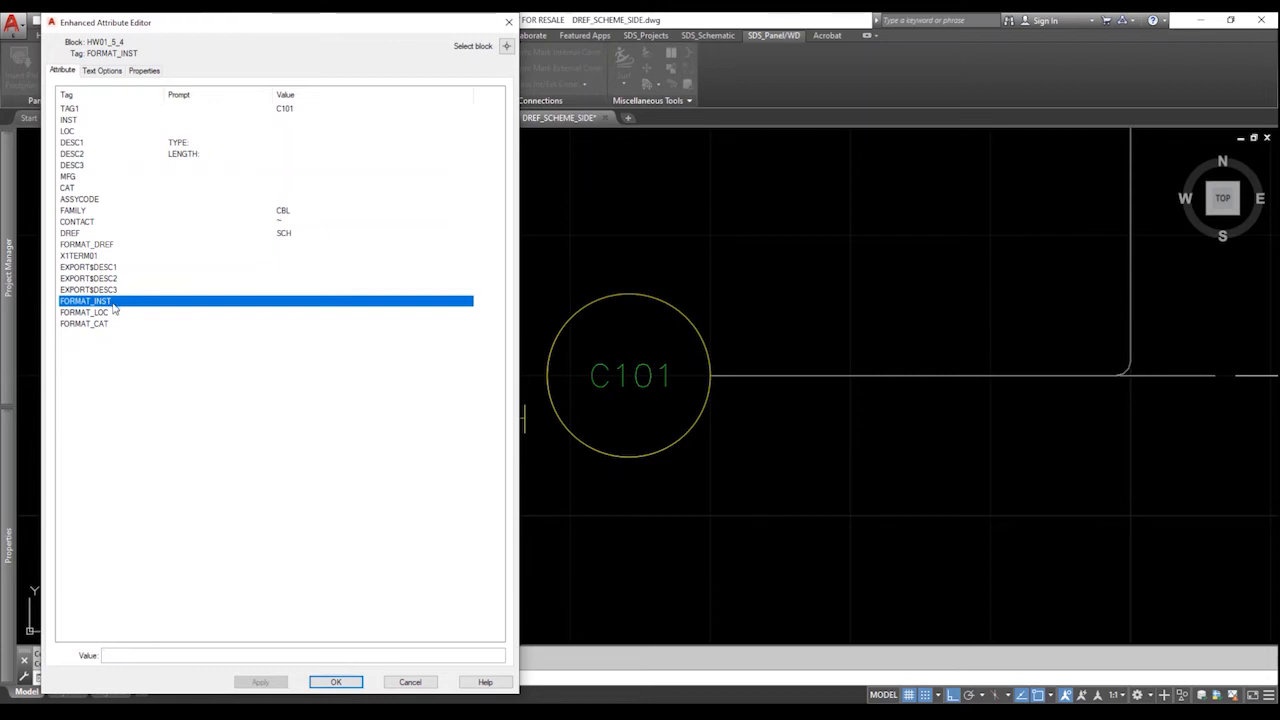
pyautogui.click(112, 322)
pyautogui.click(112, 303)
pyautogui.click(112, 304)
pyautogui.click(114, 313)
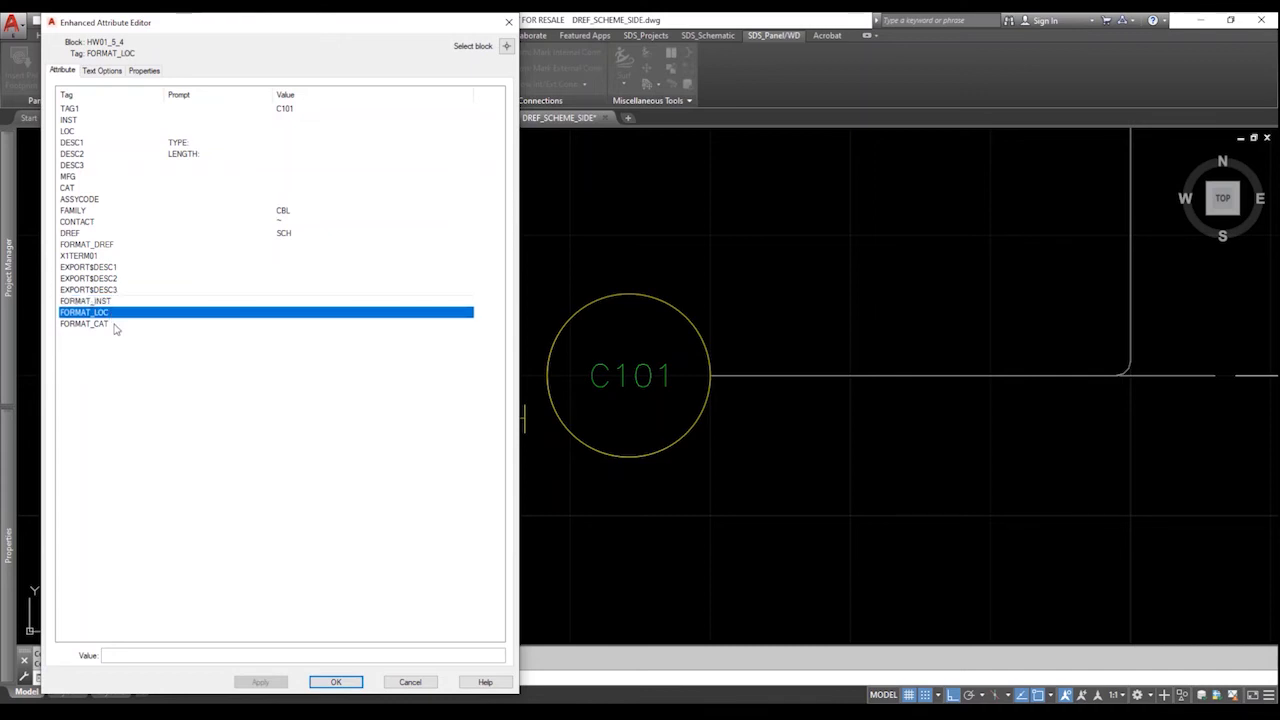
pyautogui.click(293, 290)
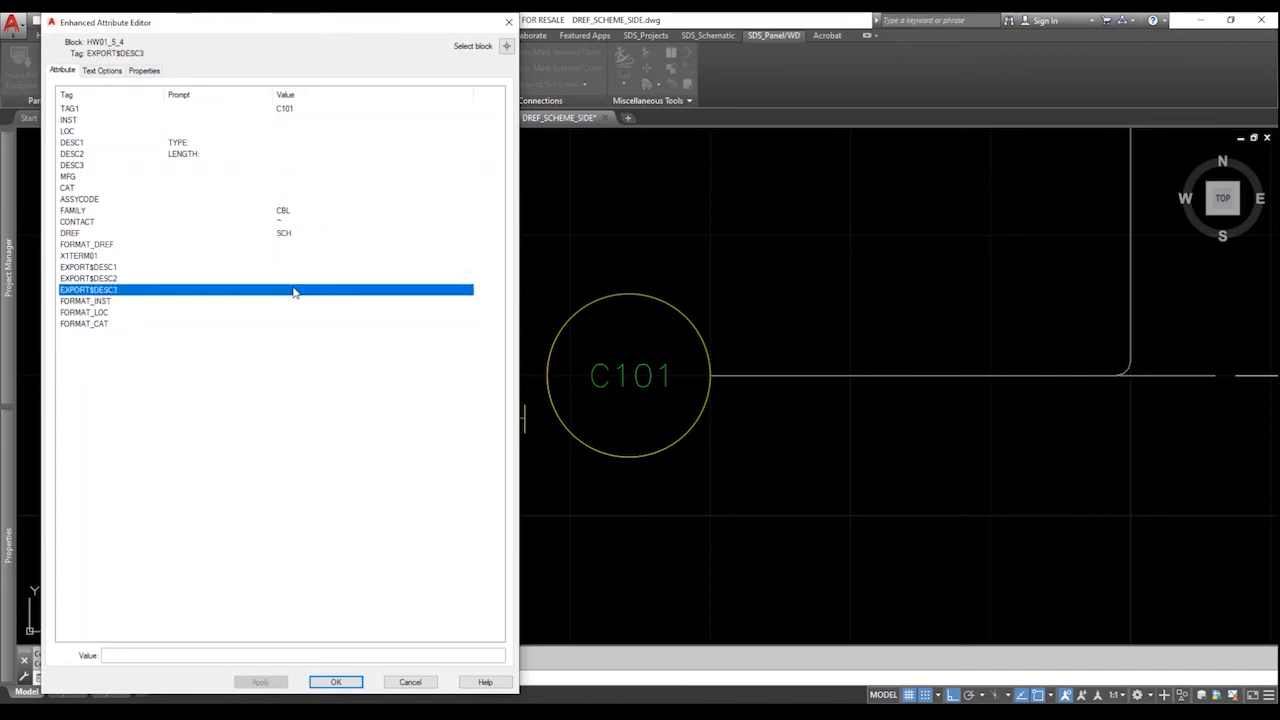
# Set FORMAT_INST to %I and FORMAT_LOC to %L and save the balloon's attributes.
pyautogui.press('Down')
pyautogui.press('Tab')
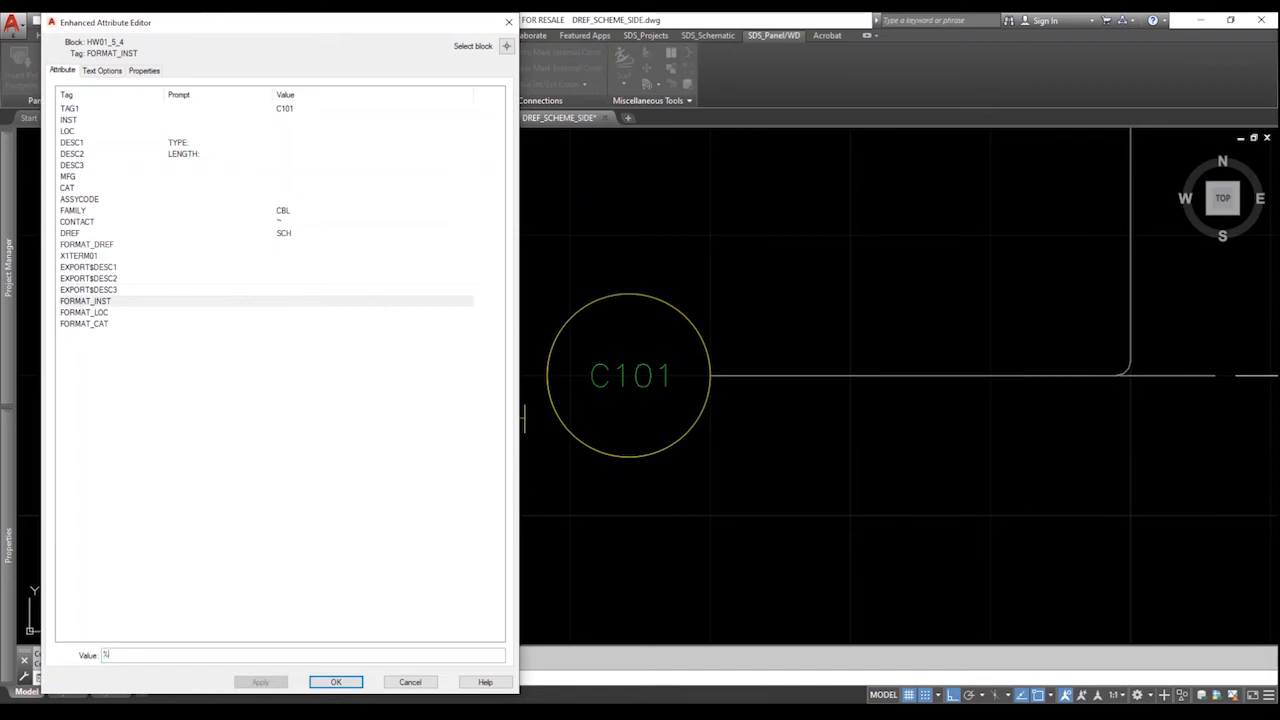
pyautogui.write('%I')
pyautogui.press('Return')
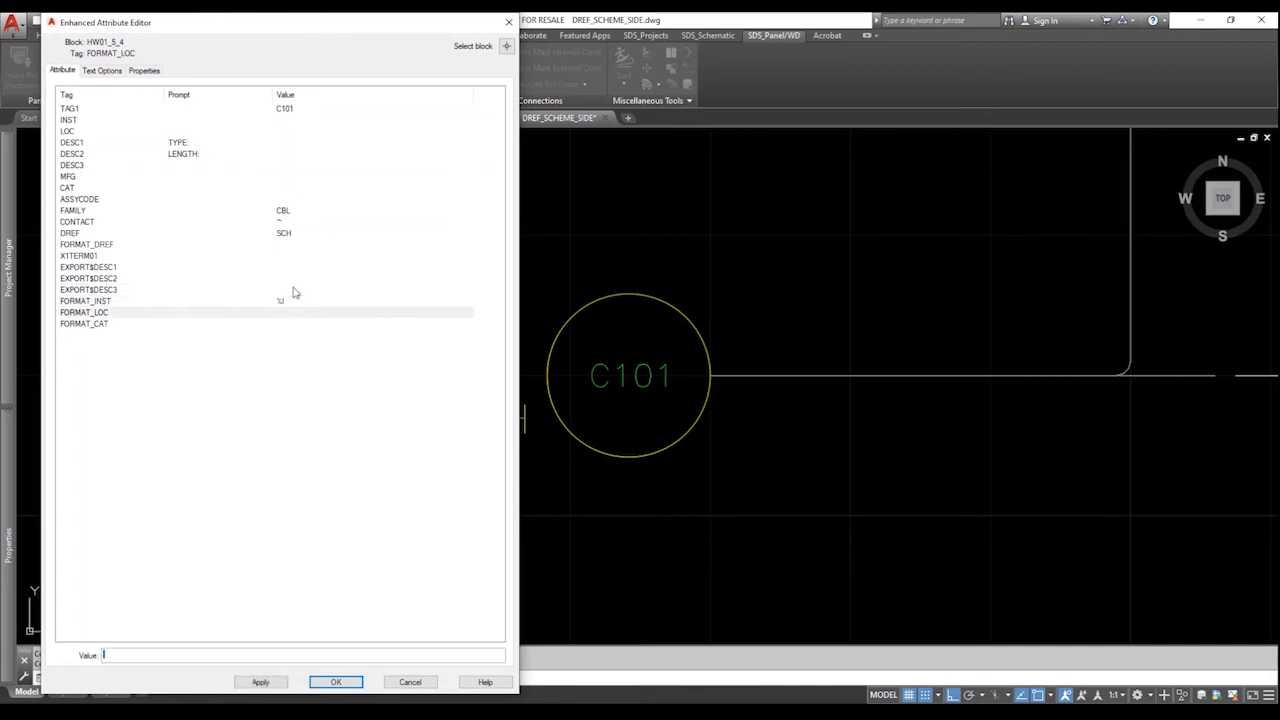
pyautogui.write('%L')
pyautogui.press('Return')
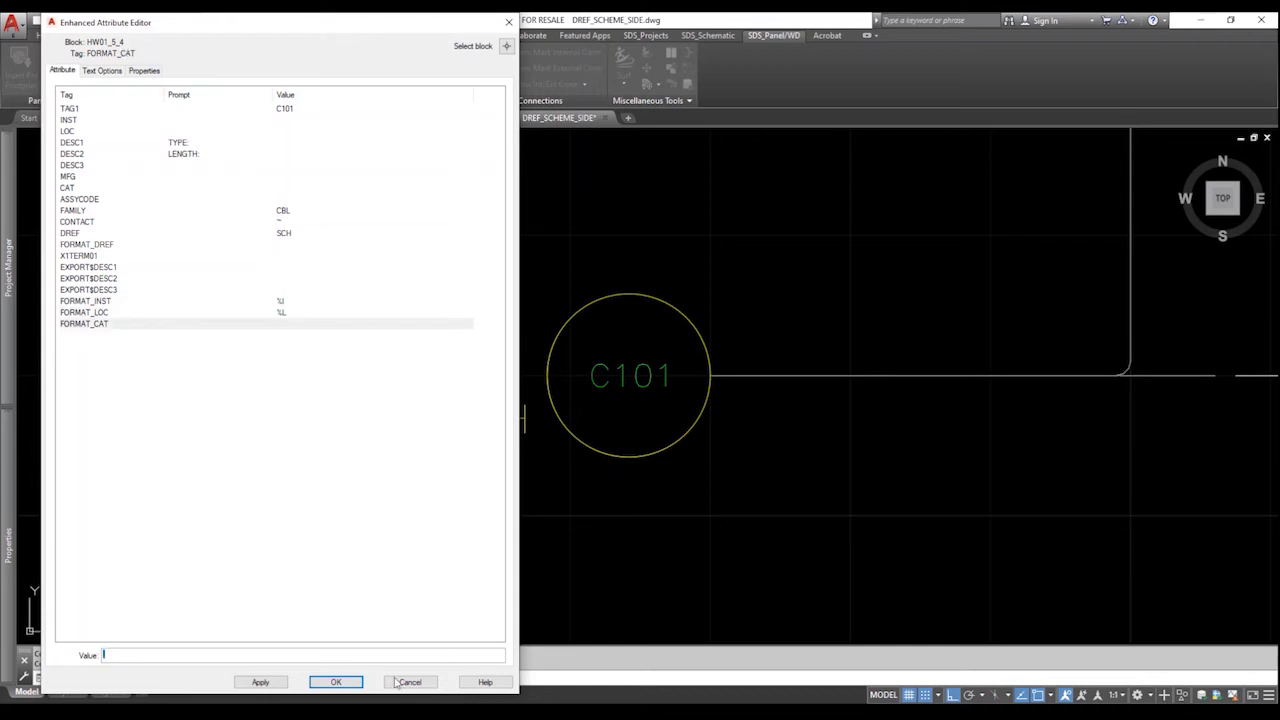
pyautogui.click(348, 682)
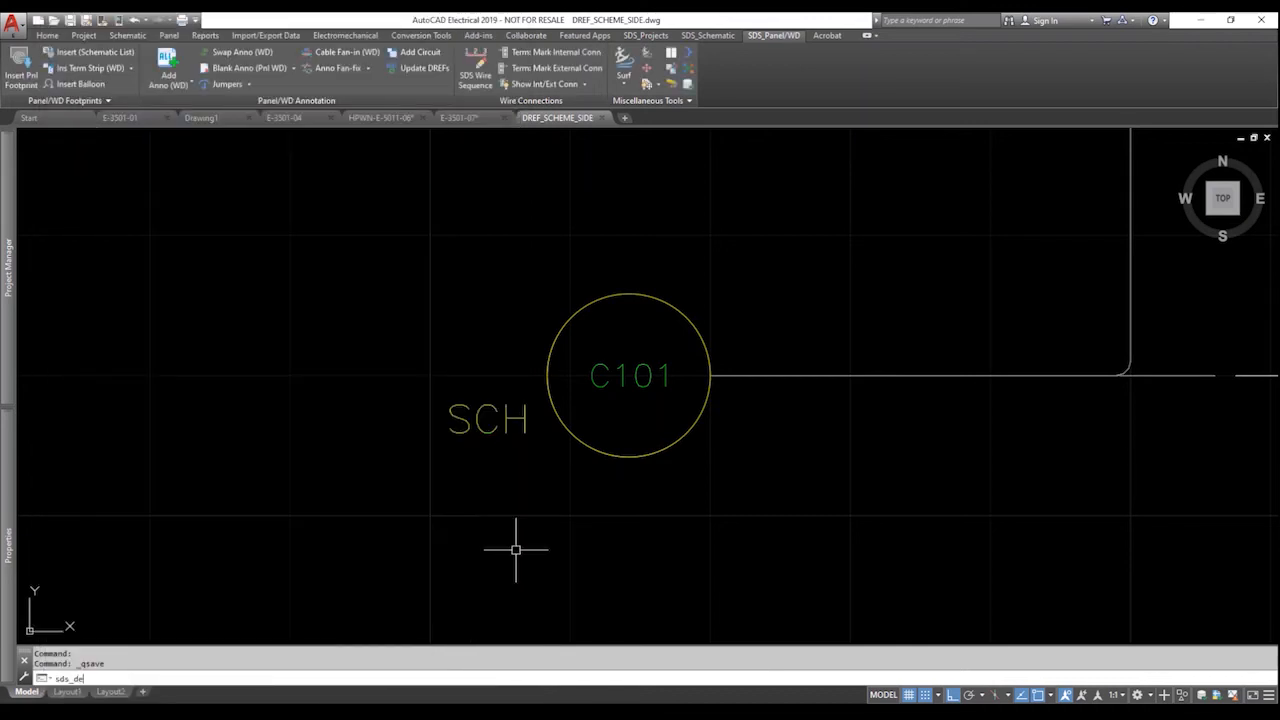
# Update the C101 balloon's DREF with sds_dref and reopen its attributes to verify the result.
pyautogui.press('Return')
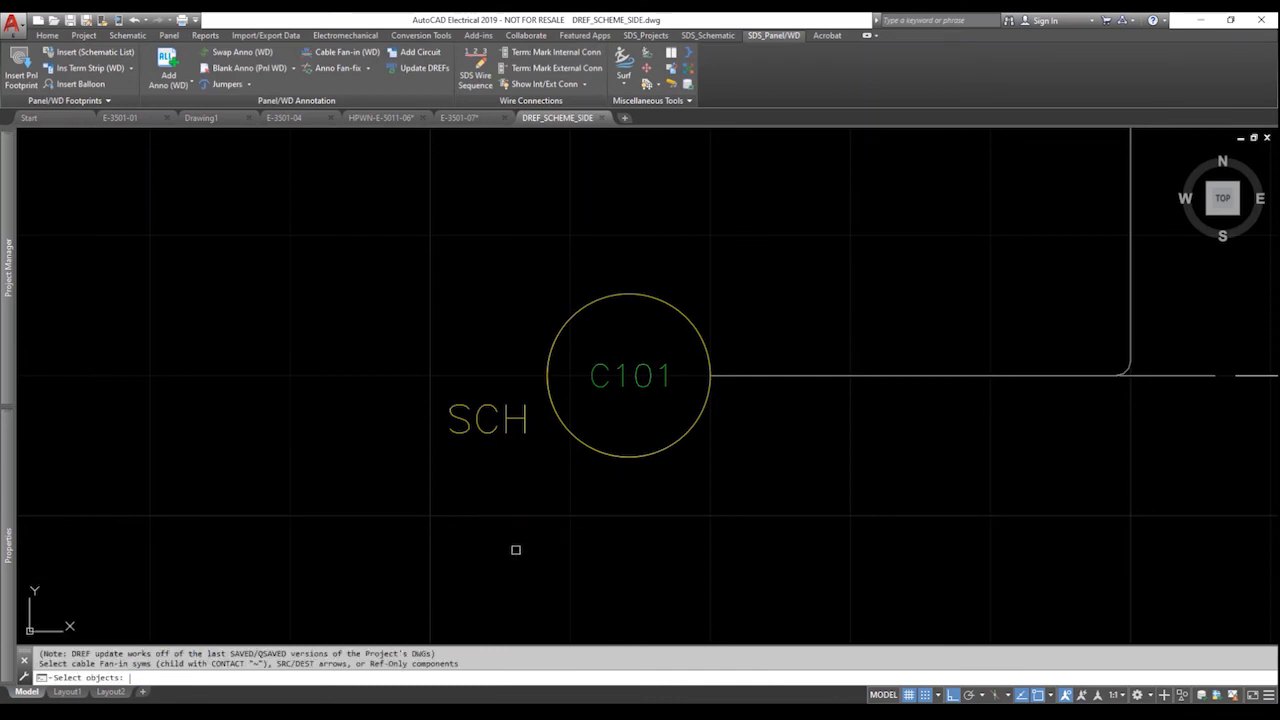
pyautogui.click(580, 445)
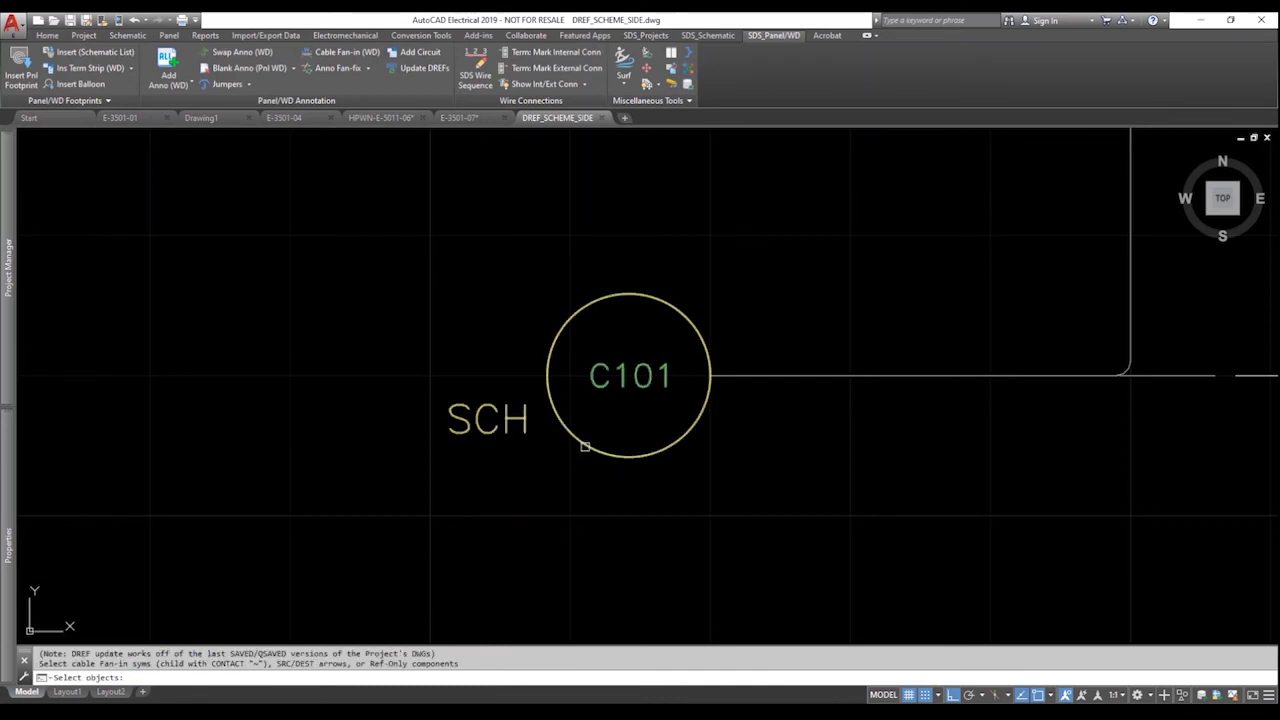
pyautogui.press('Return')
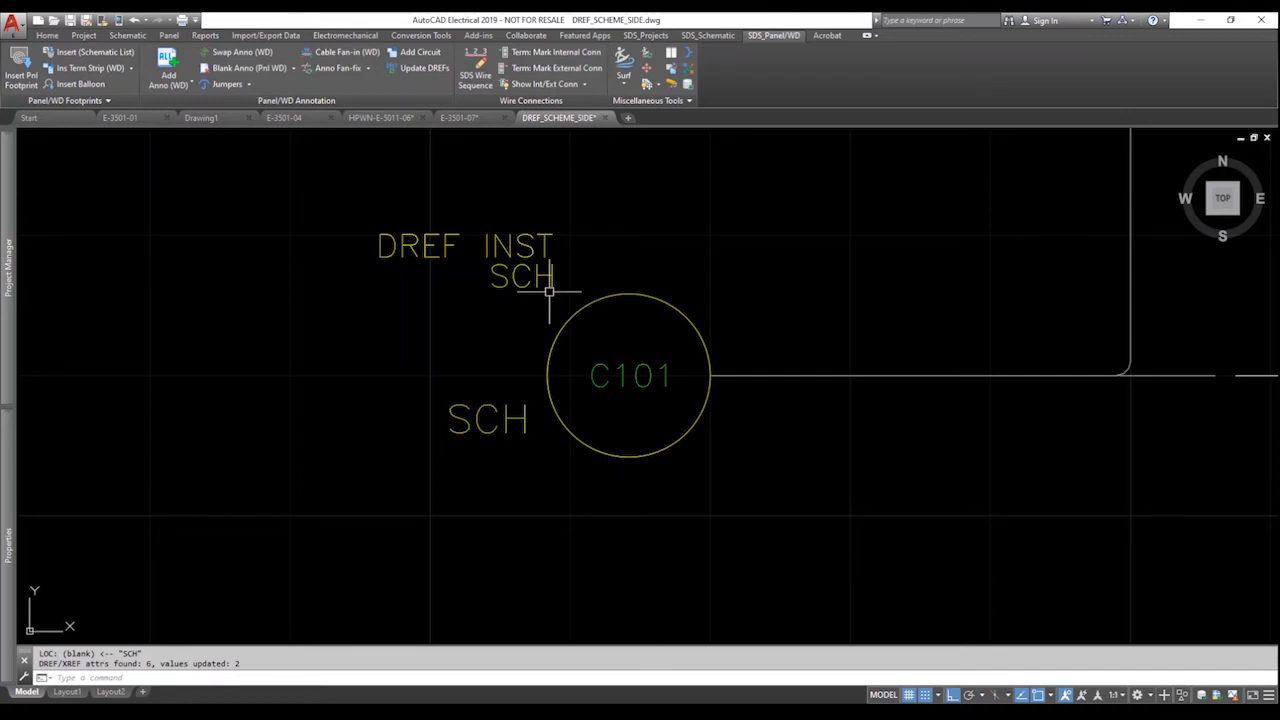
pyautogui.doubleClick(581, 308)
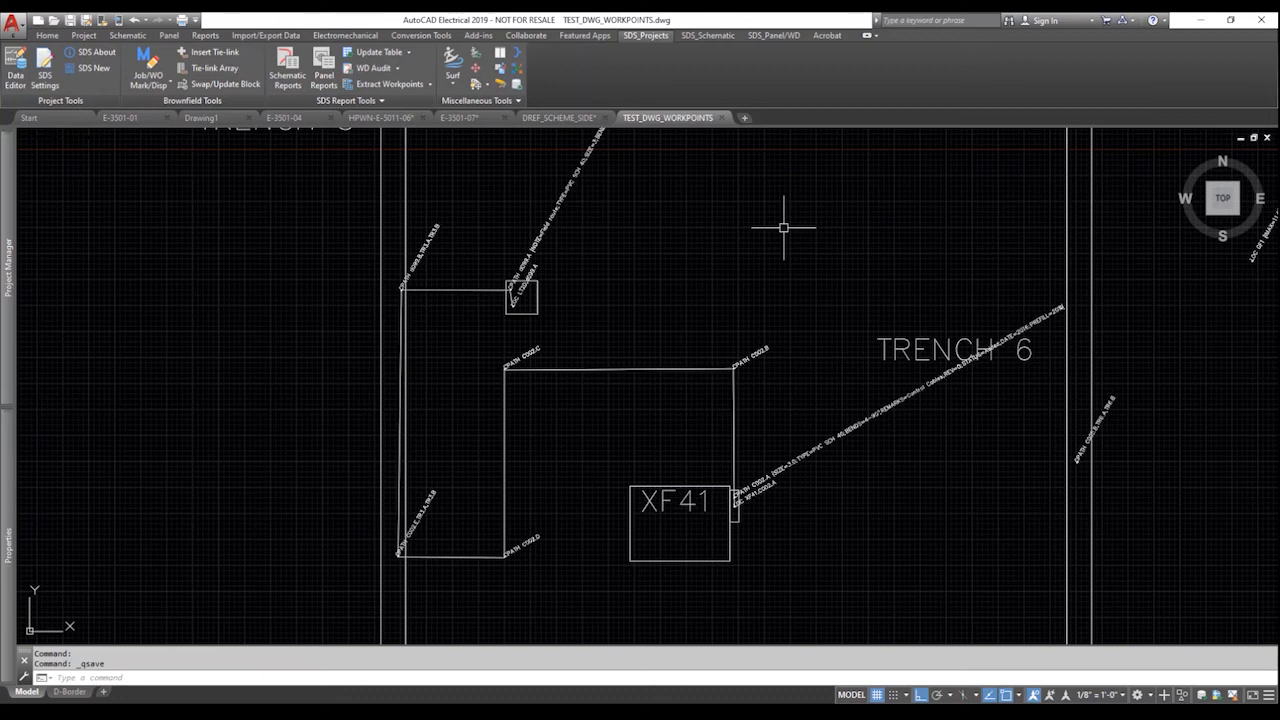
# Zoom to extents of the site plan, then zoom previous back to XF41 beside Trench 6.
pyautogui.write('z')
pyautogui.press('Return')
pyautogui.write('e')
pyautogui.press('Return')
pyautogui.press('Return')
pyautogui.write('z')
pyautogui.press('Return')
pyautogui.write('p')
pyautogui.press('Return')
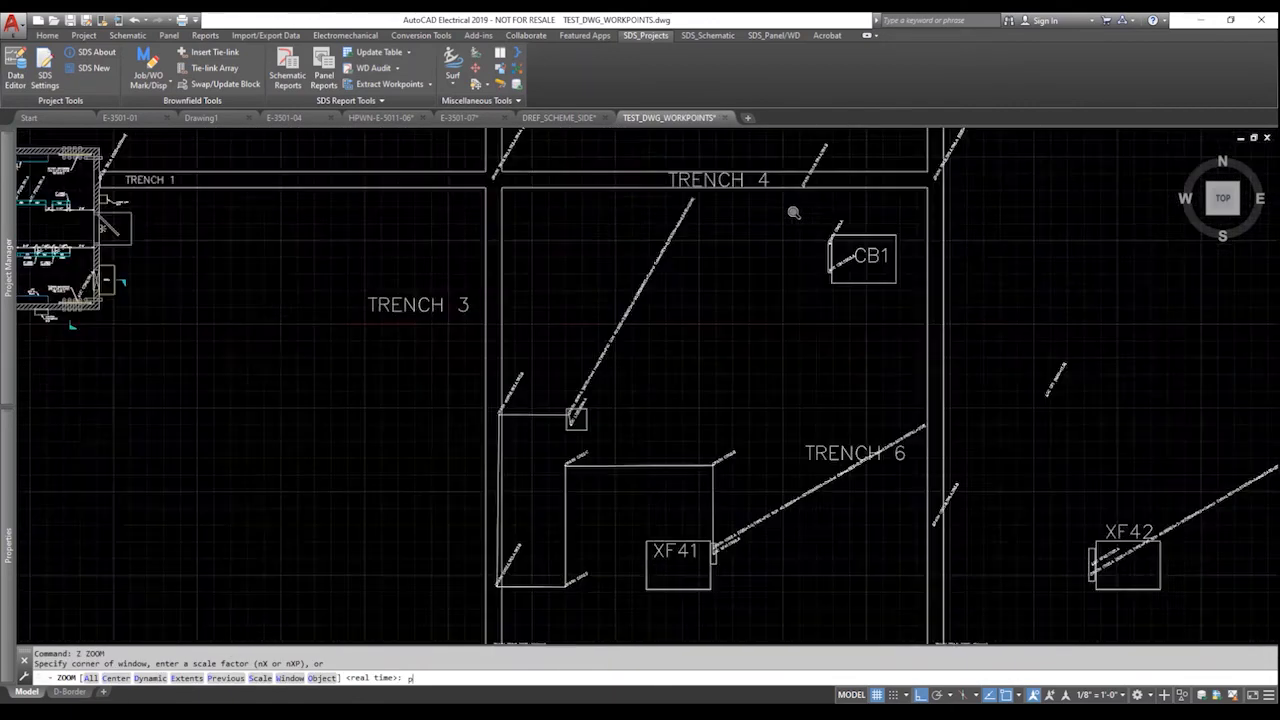
pyautogui.press('Return')
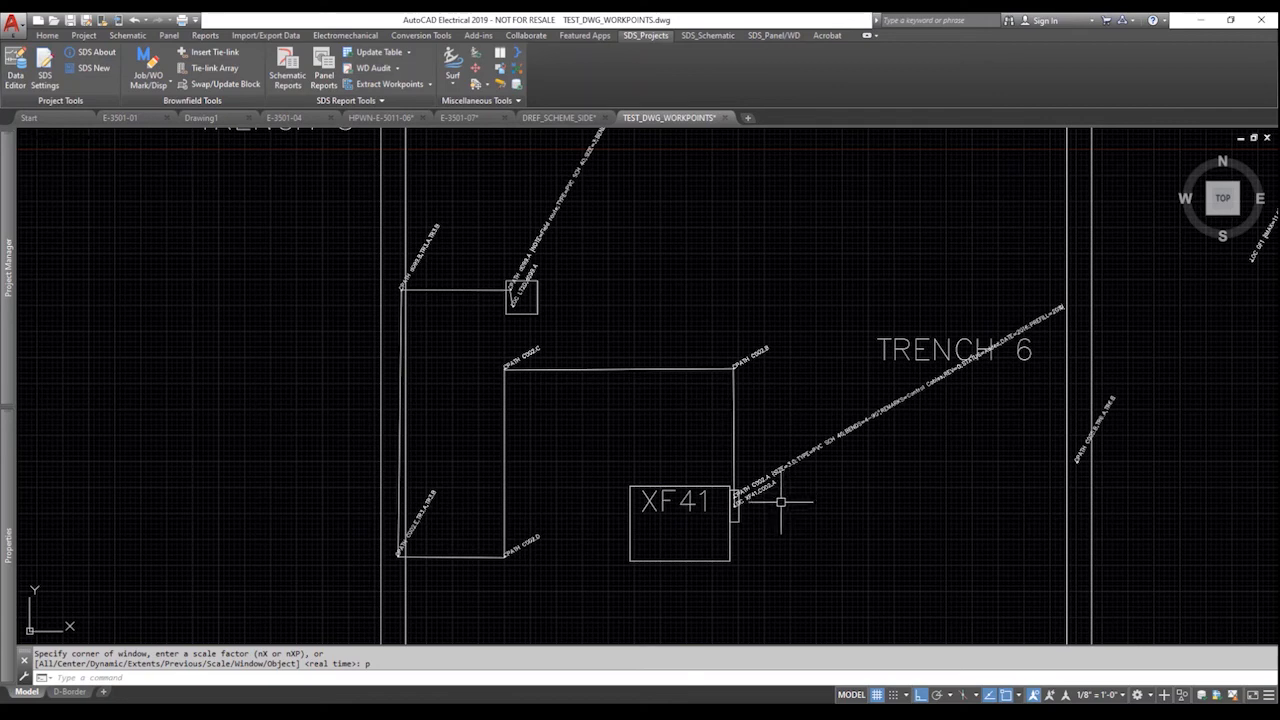
pyautogui.click(779, 470)
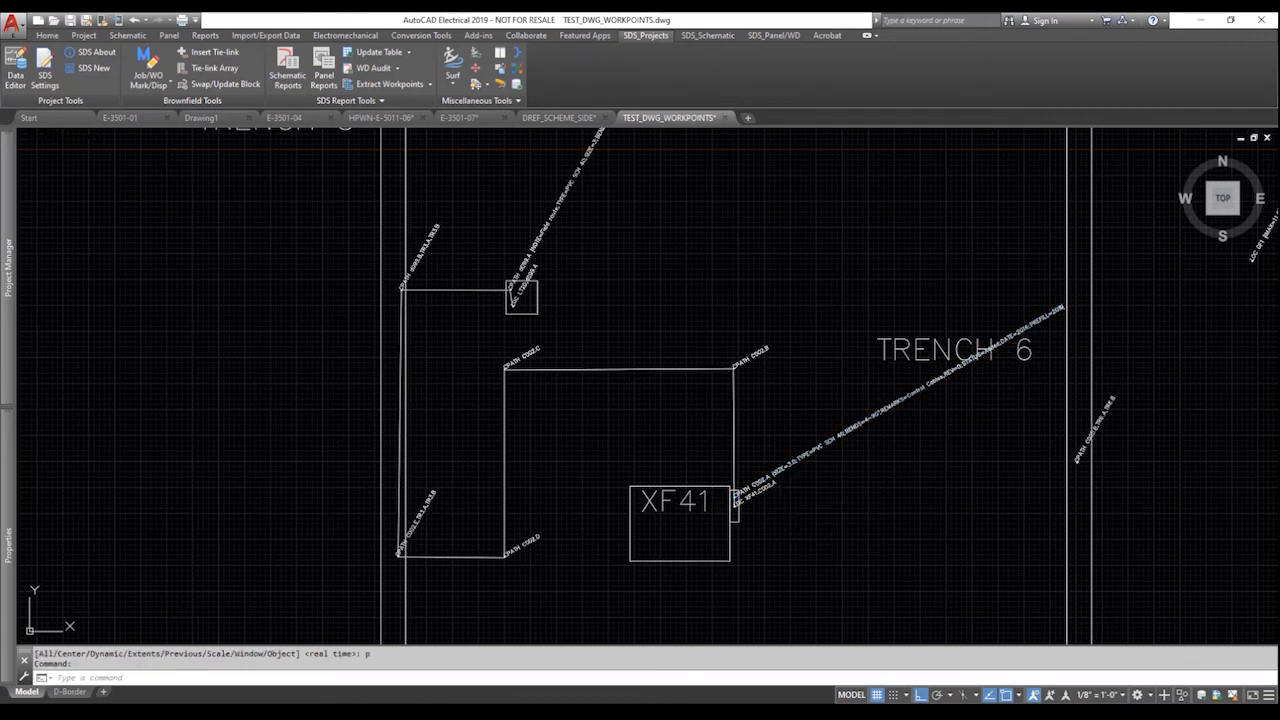
pyautogui.doubleClick(781, 476)
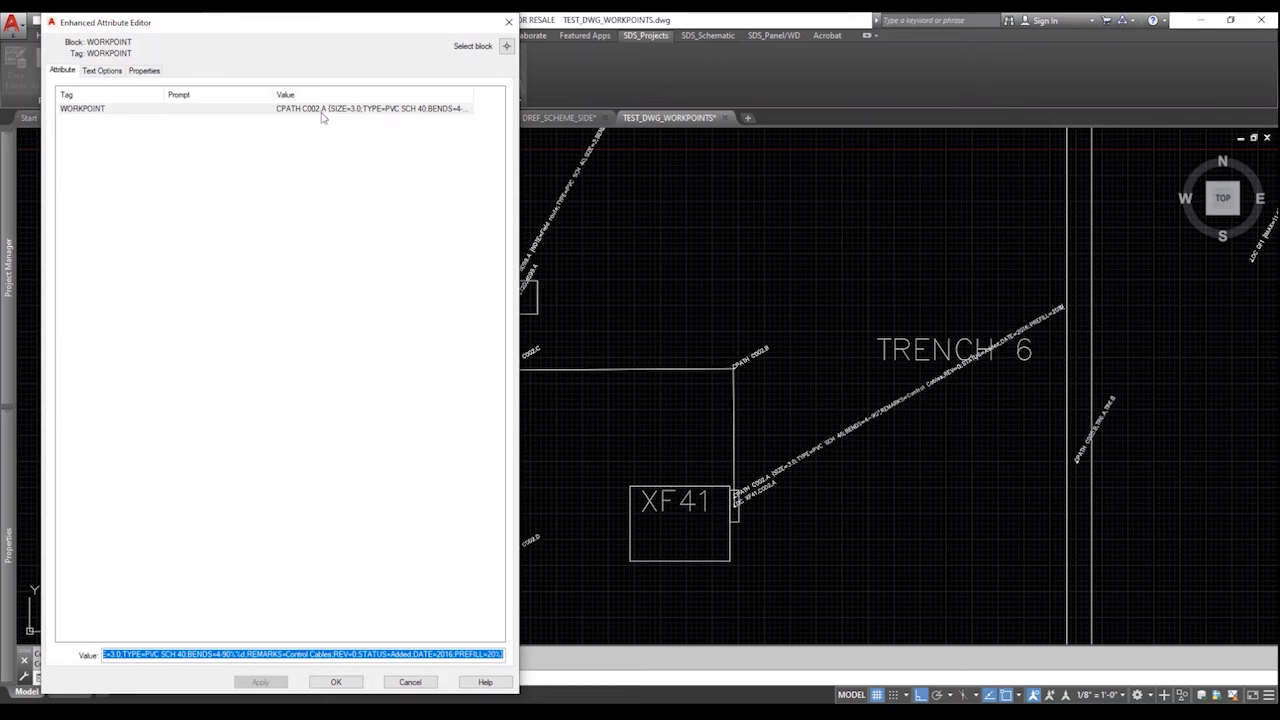
pyautogui.click(410, 682)
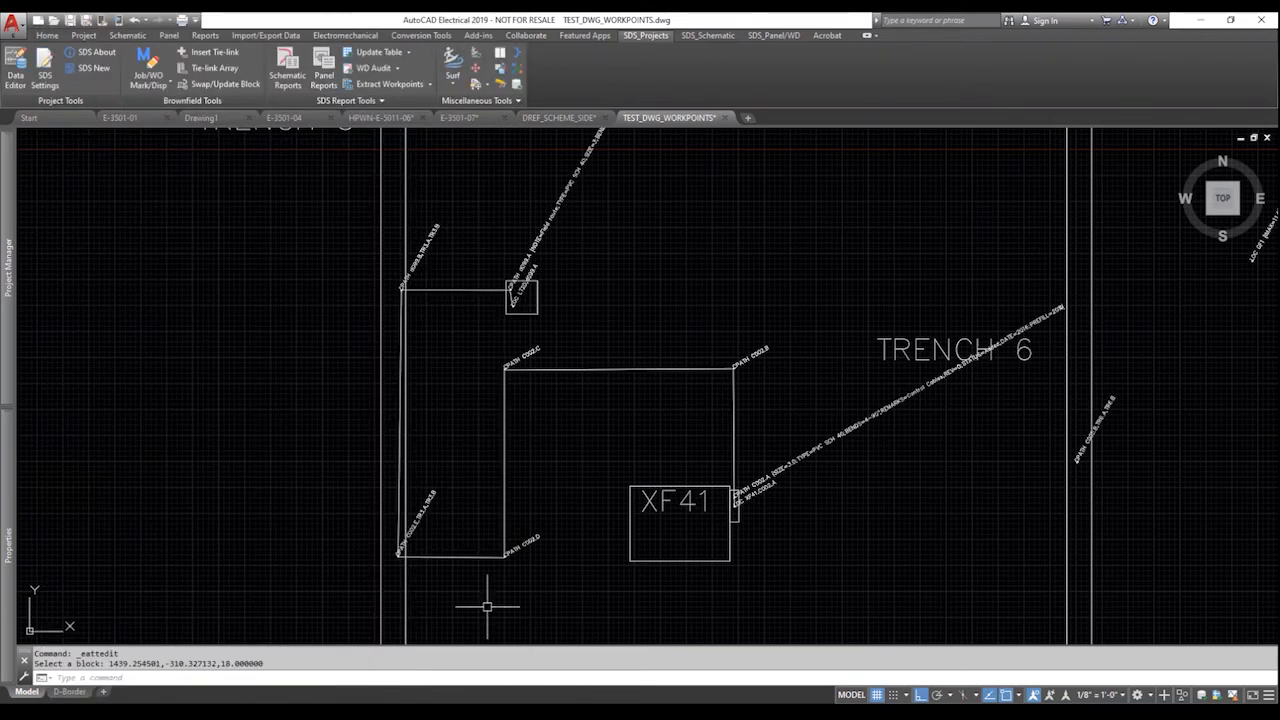
pyautogui.click(741, 366)
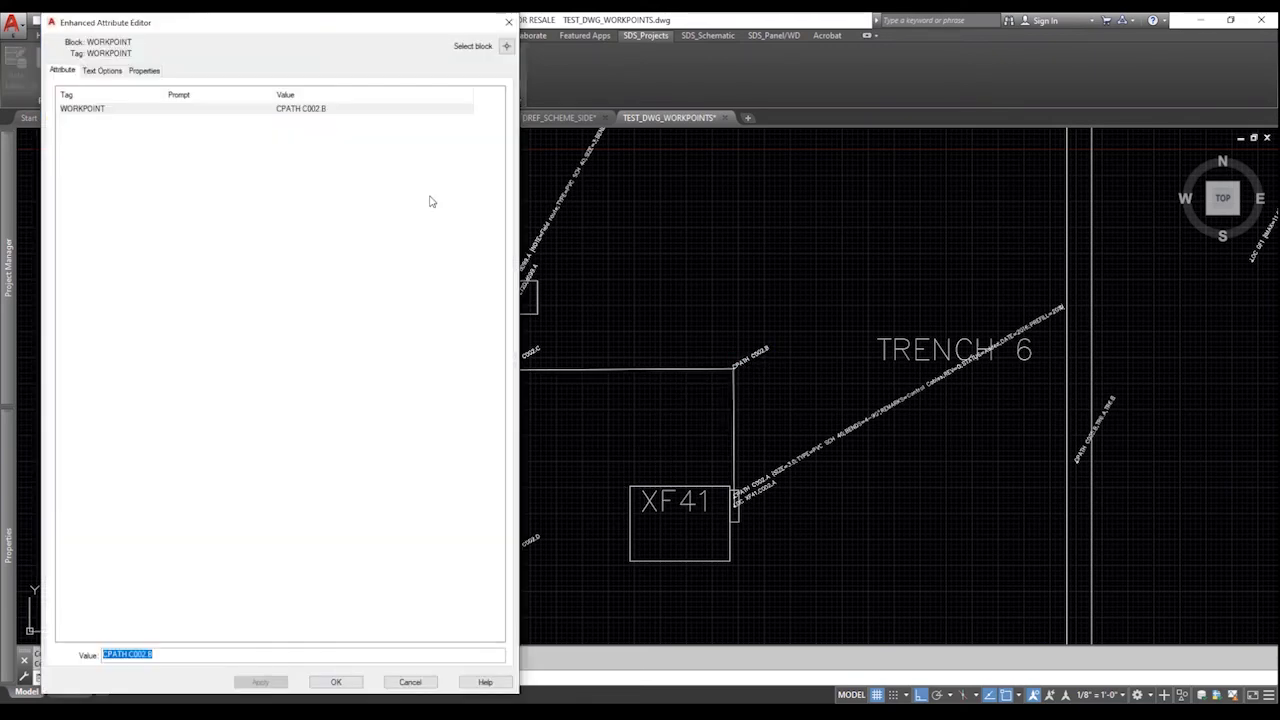
pyautogui.click(409, 682)
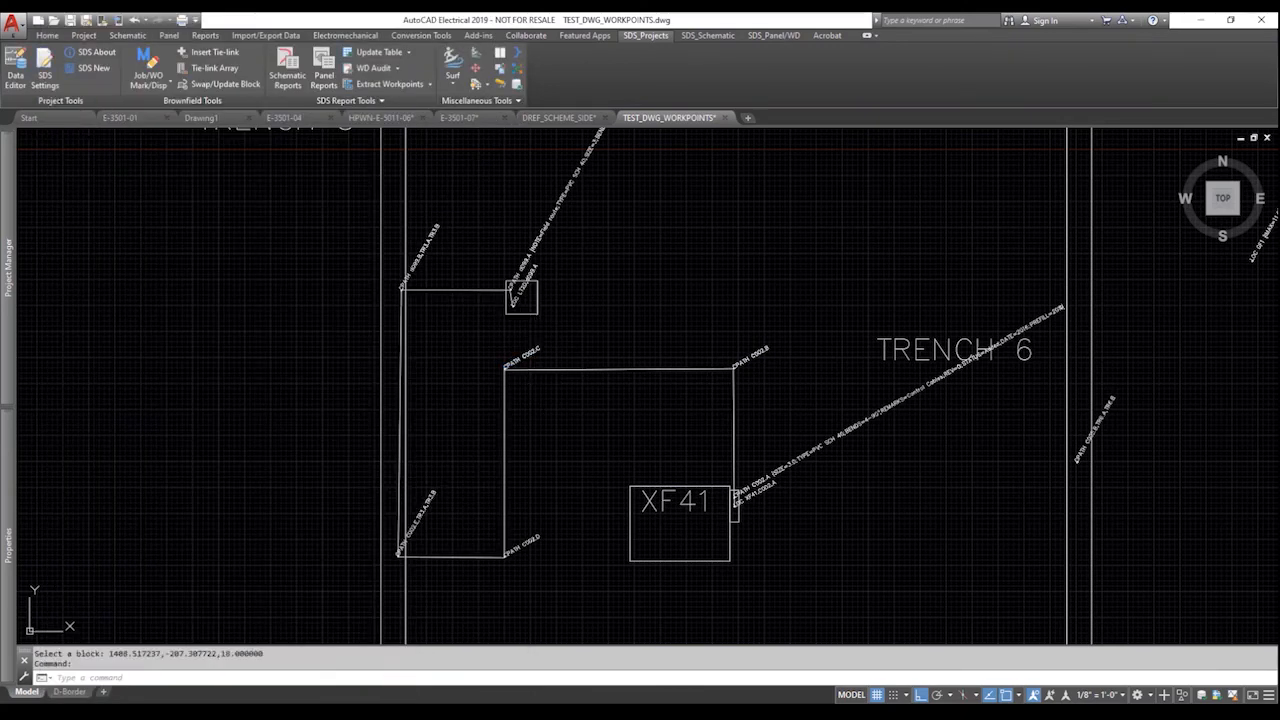
pyautogui.doubleClick(530, 354)
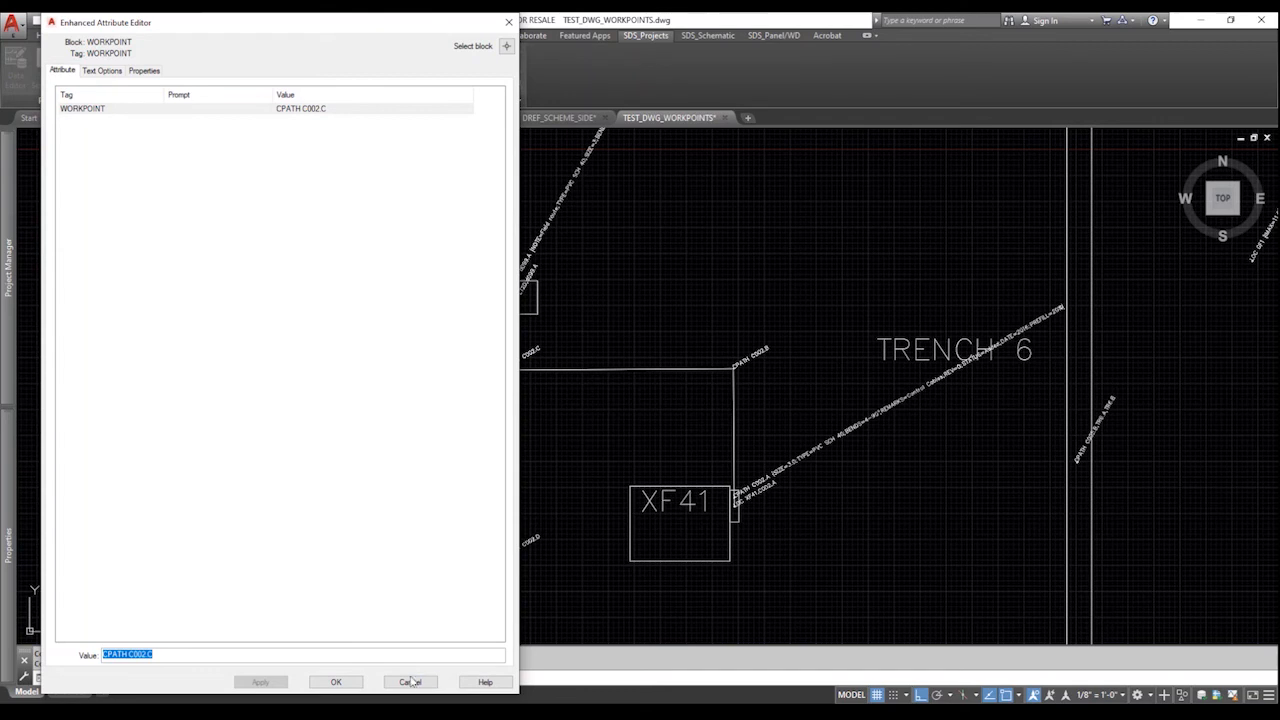
pyautogui.click(409, 682)
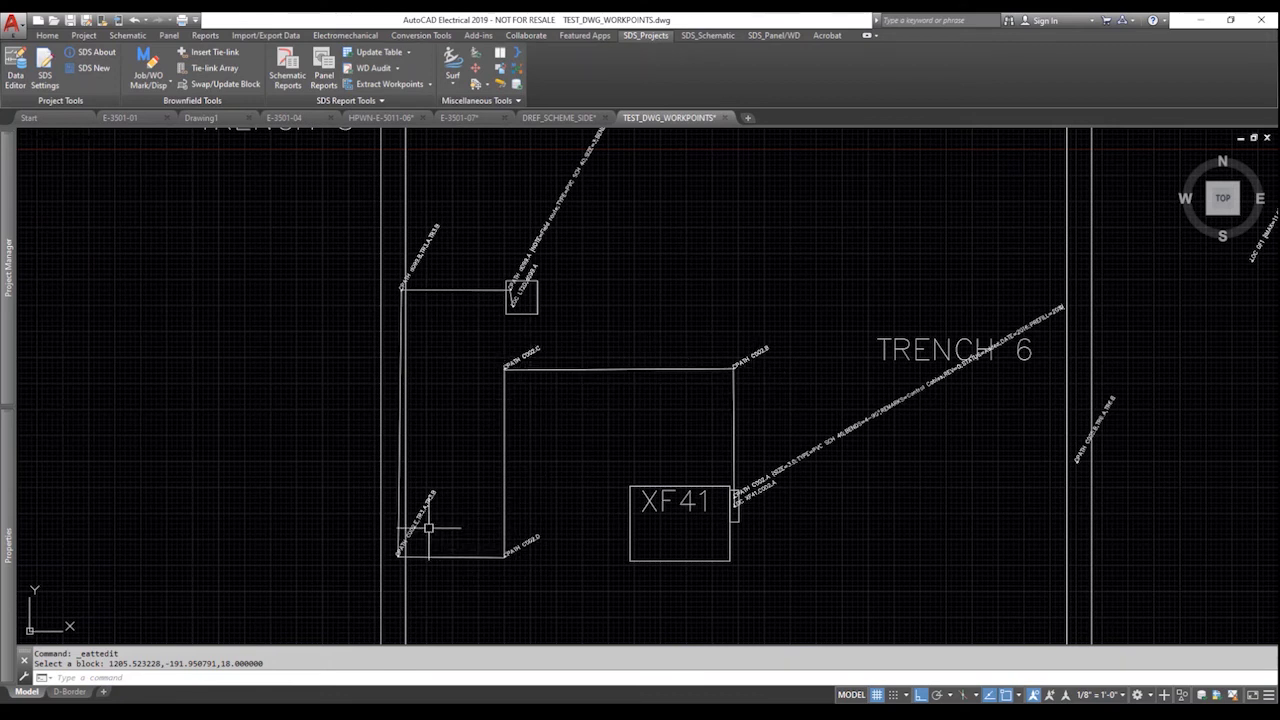
# Convert the cable path's 1013.2008-inch length from inches to feet (84.4334) in QuickCalc.
pyautogui.click(508, 444)
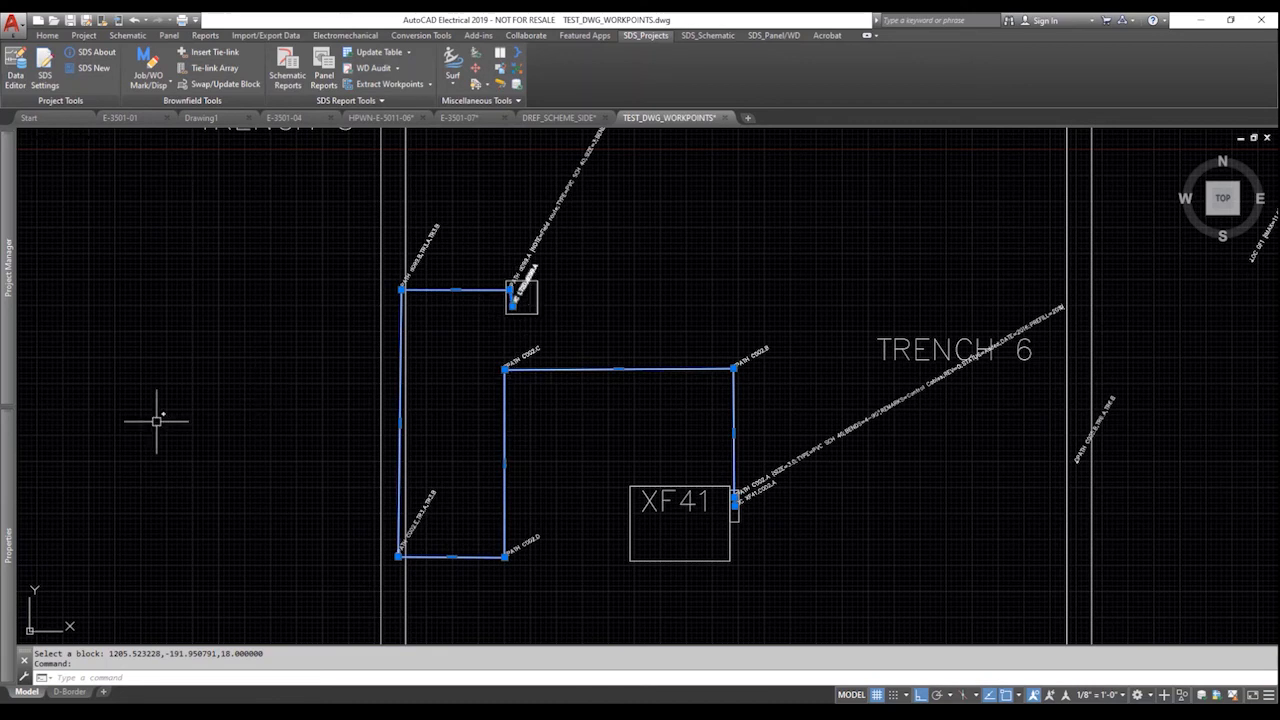
pyautogui.moveTo(11, 466)
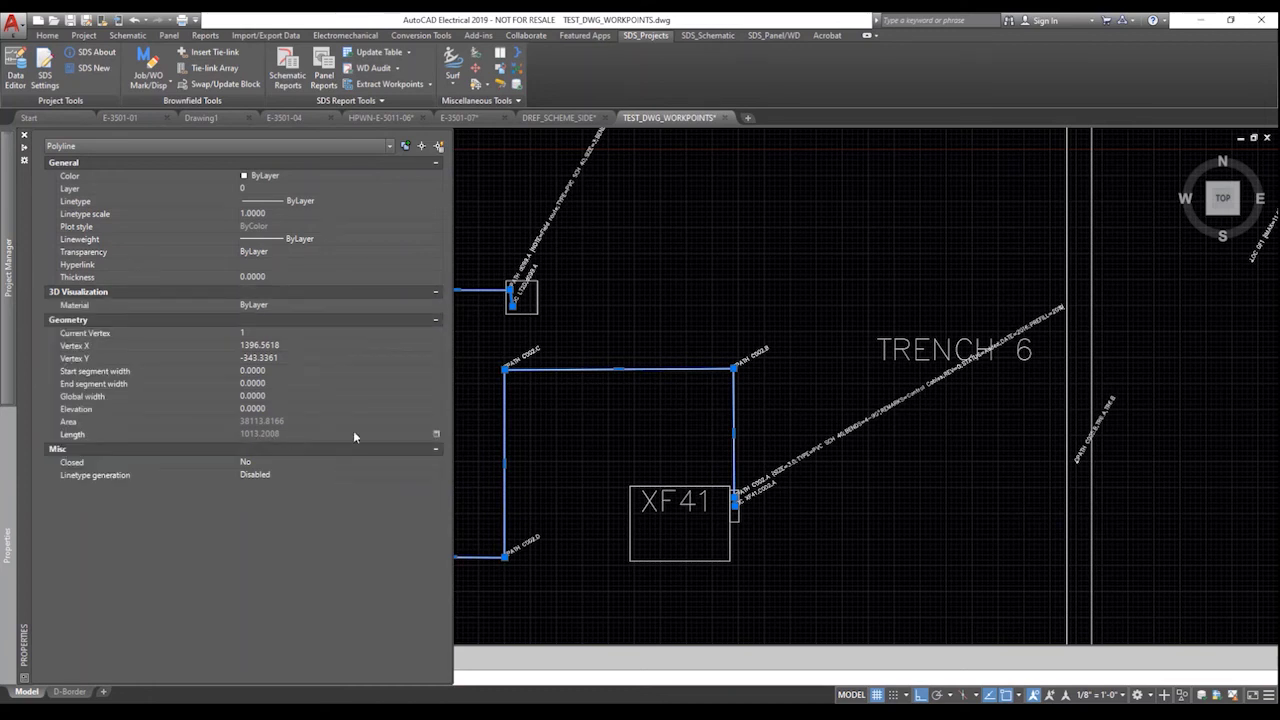
pyautogui.click(437, 436)
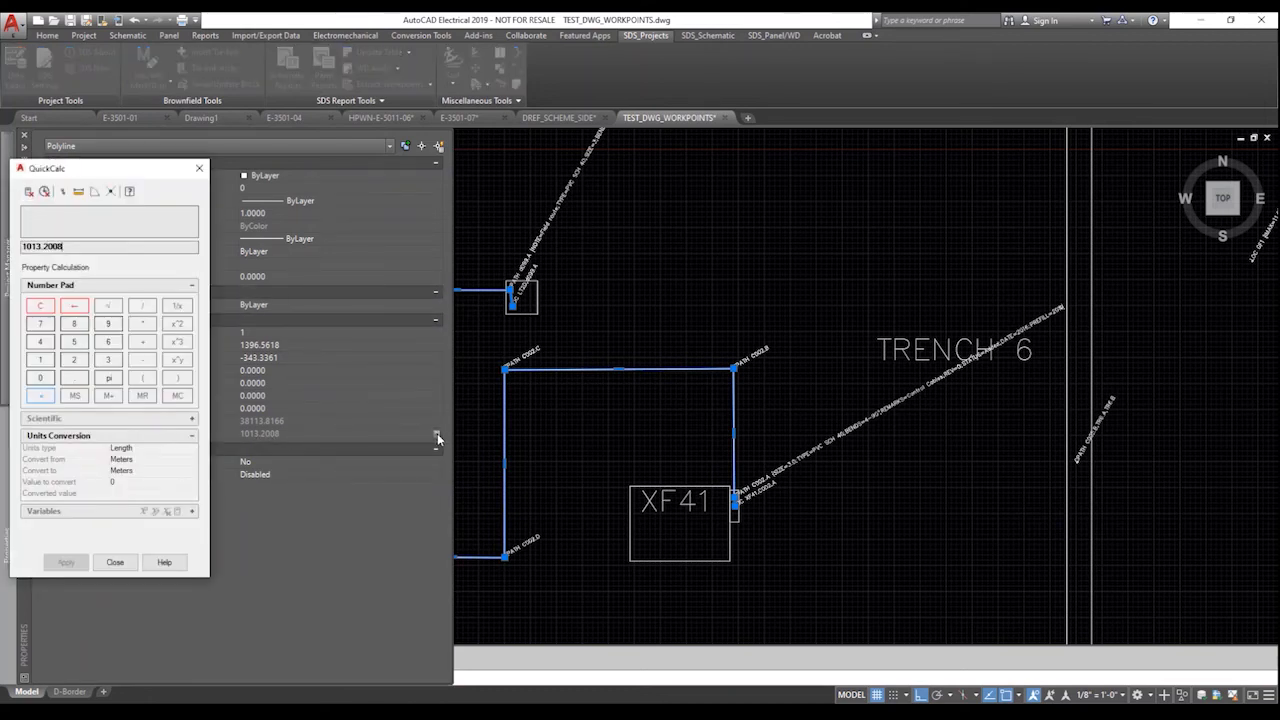
pyautogui.click(129, 461)
pyautogui.click(130, 460)
pyautogui.click(122, 492)
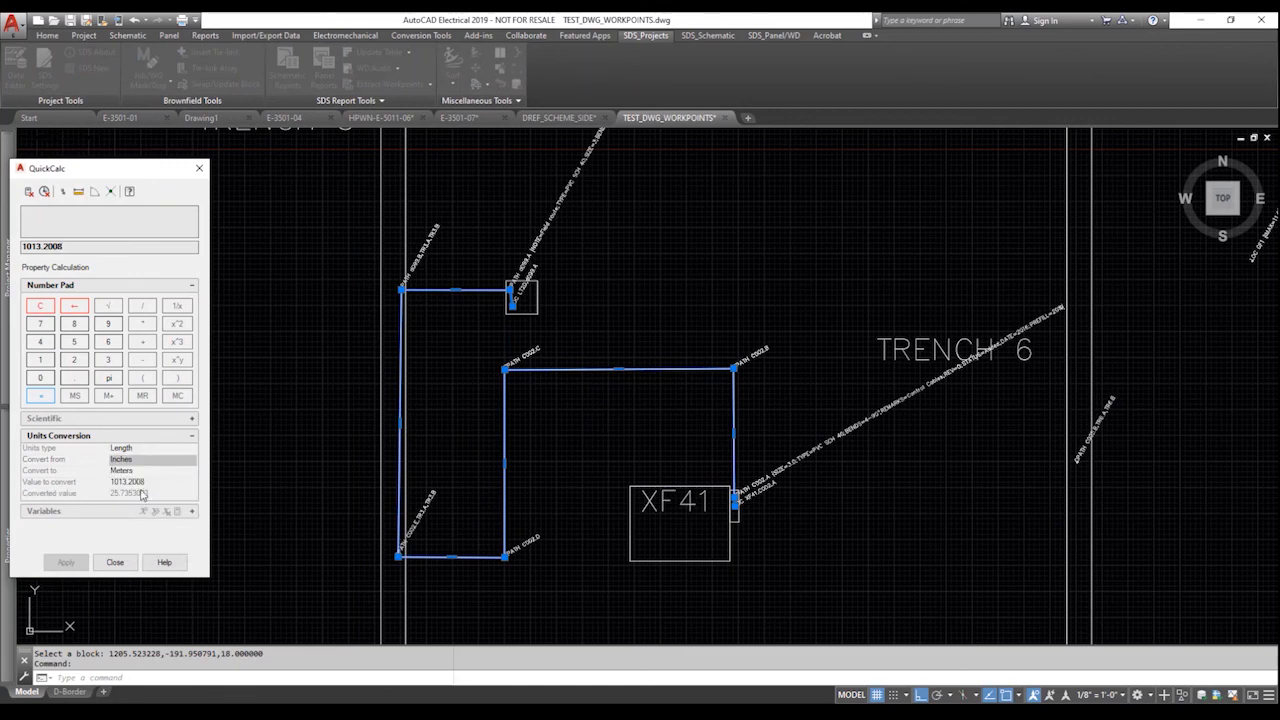
pyautogui.click(150, 470)
pyautogui.click(150, 470)
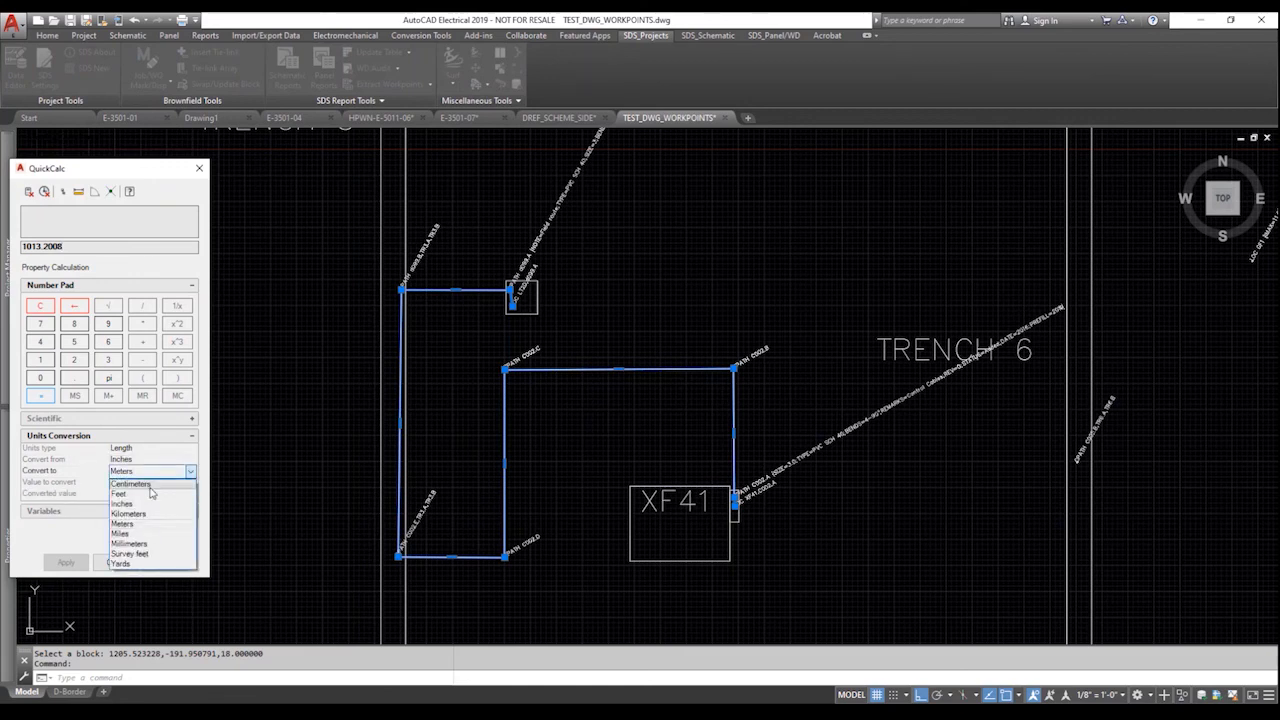
pyautogui.click(150, 494)
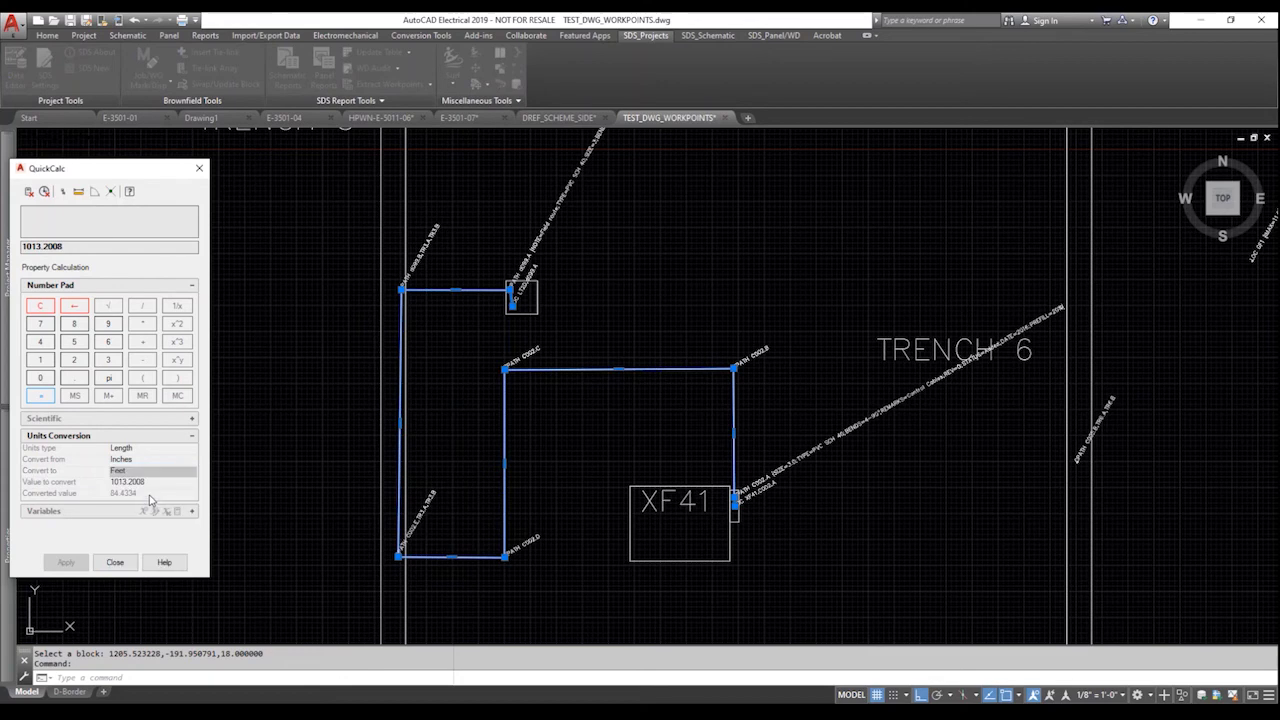
pyautogui.click(115, 562)
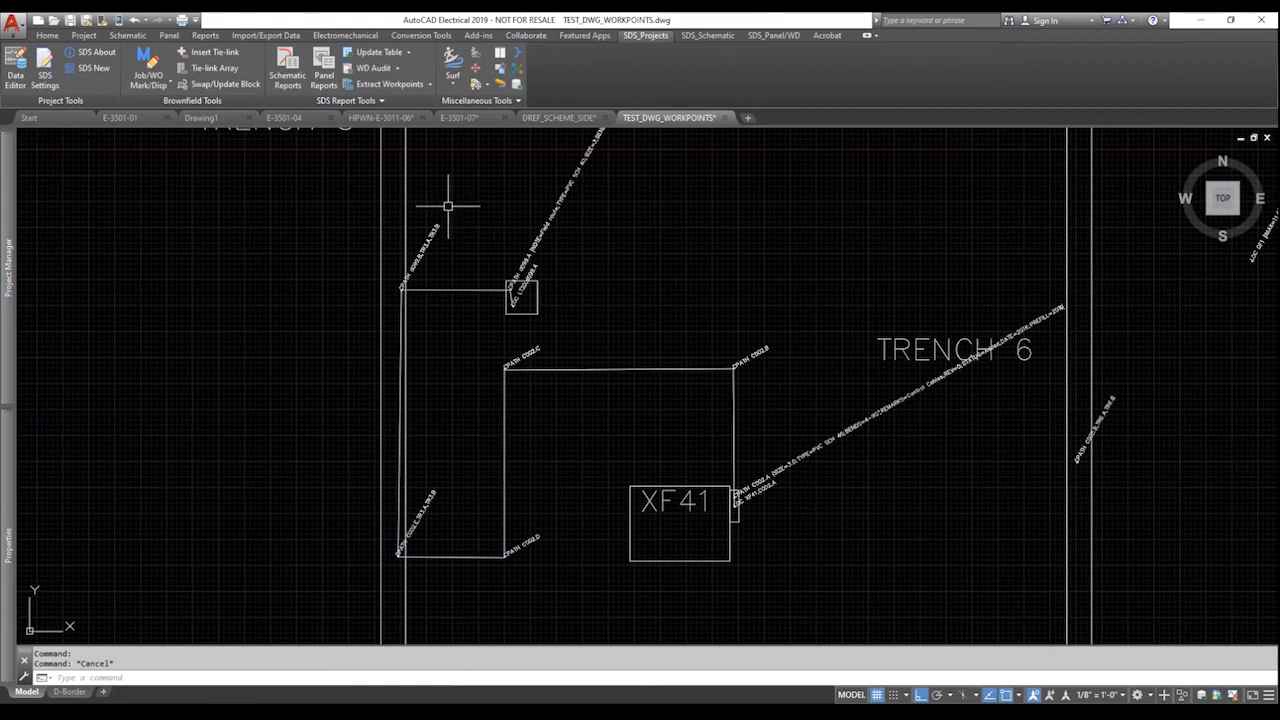
# Extract workpoints and run the Cable From/To report with all From and To location codes.
pyautogui.click(401, 86)
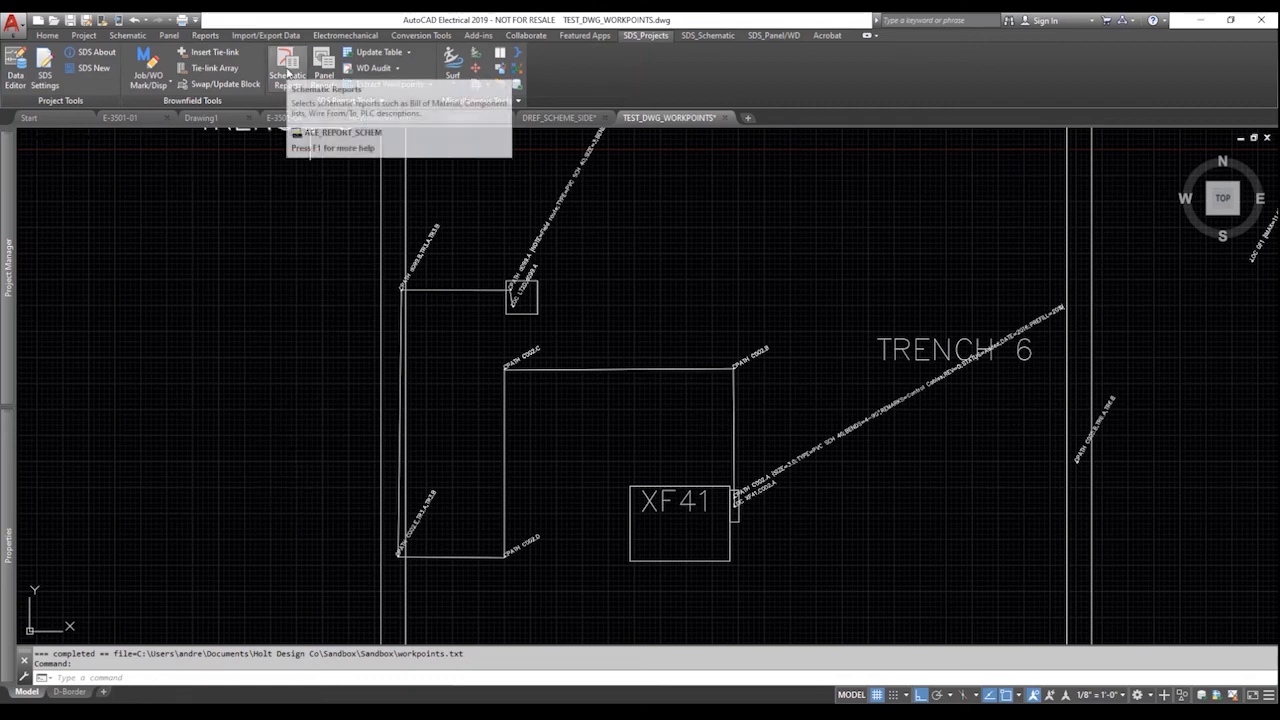
pyautogui.click(287, 70)
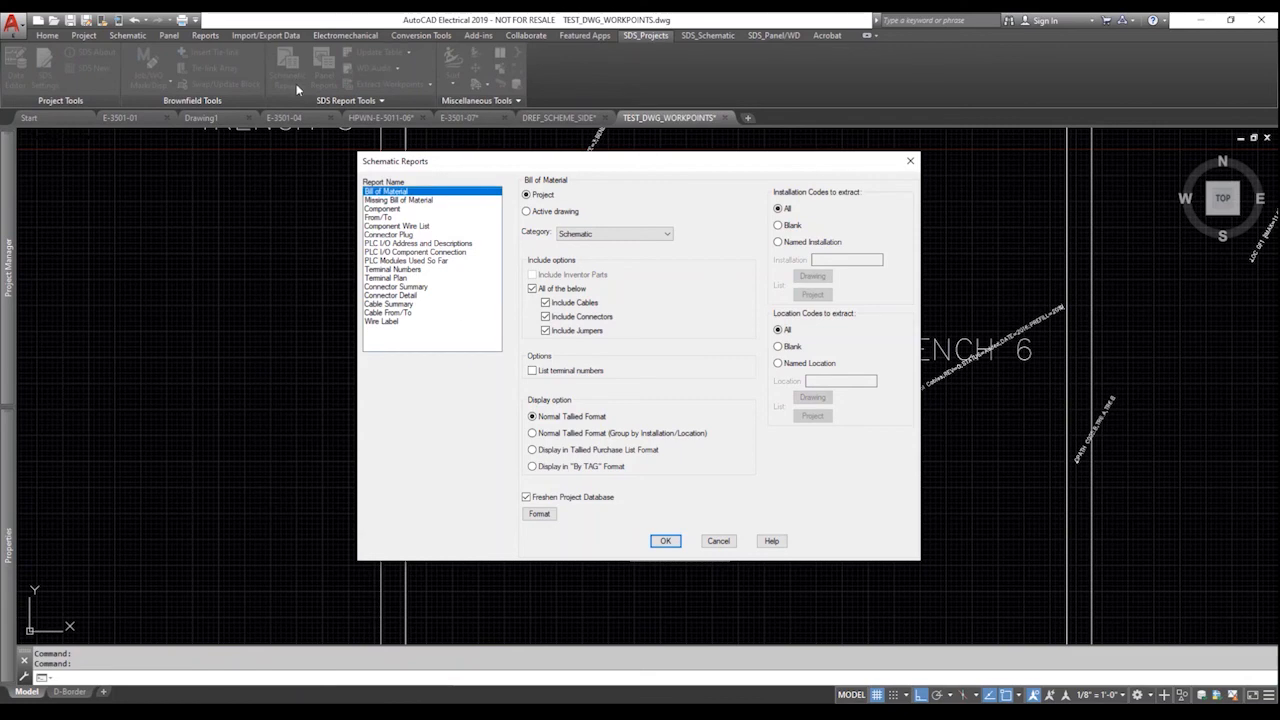
pyautogui.click(407, 314)
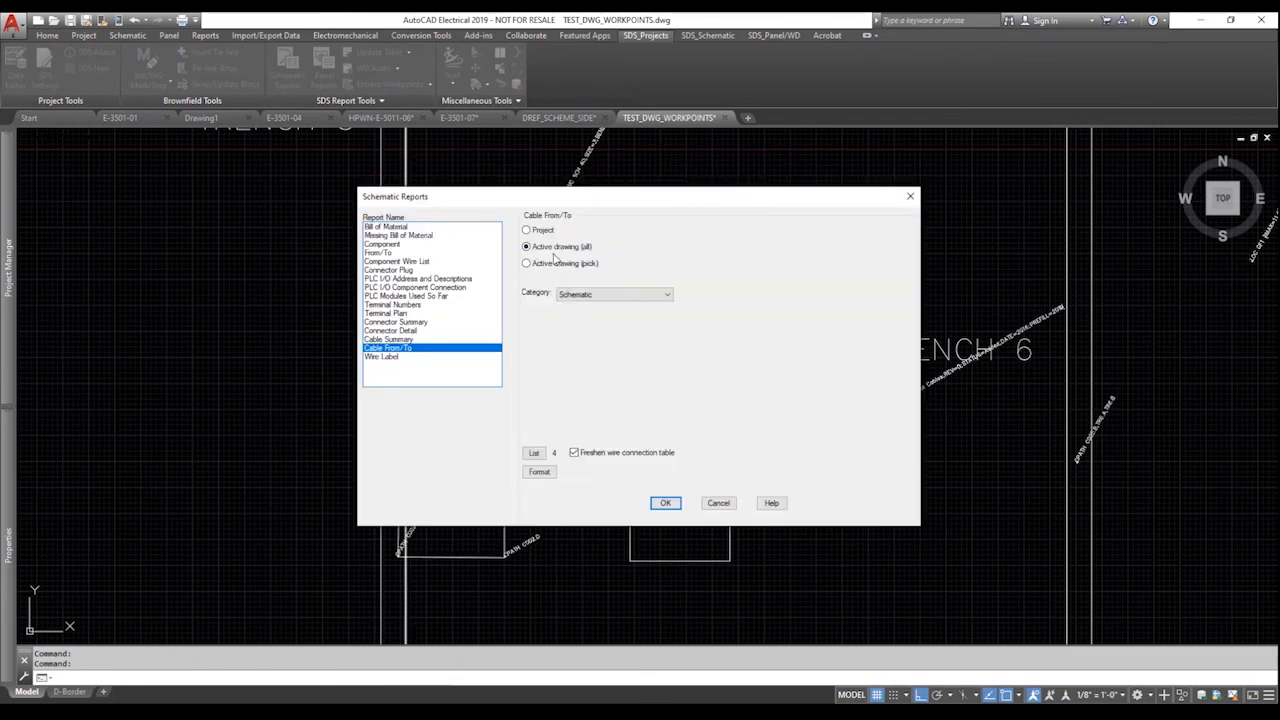
pyautogui.press('Return')
pyautogui.click(537, 313)
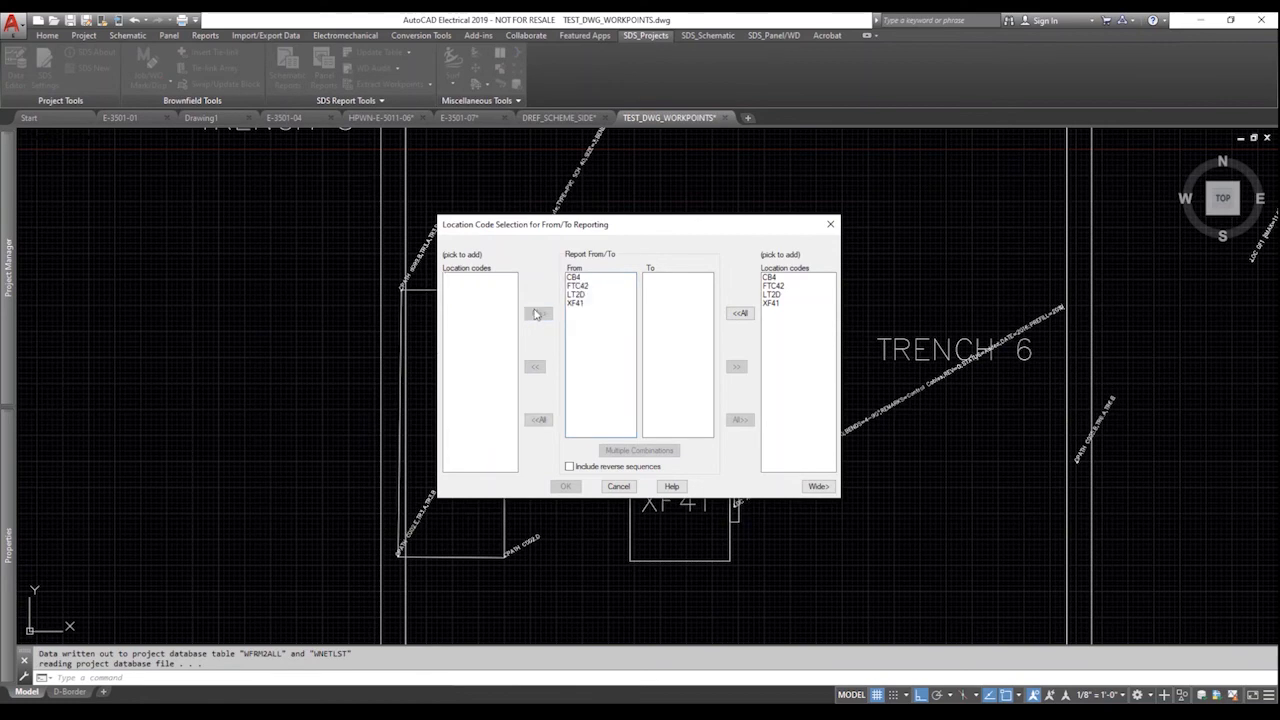
pyautogui.click(737, 314)
pyautogui.press('Return')
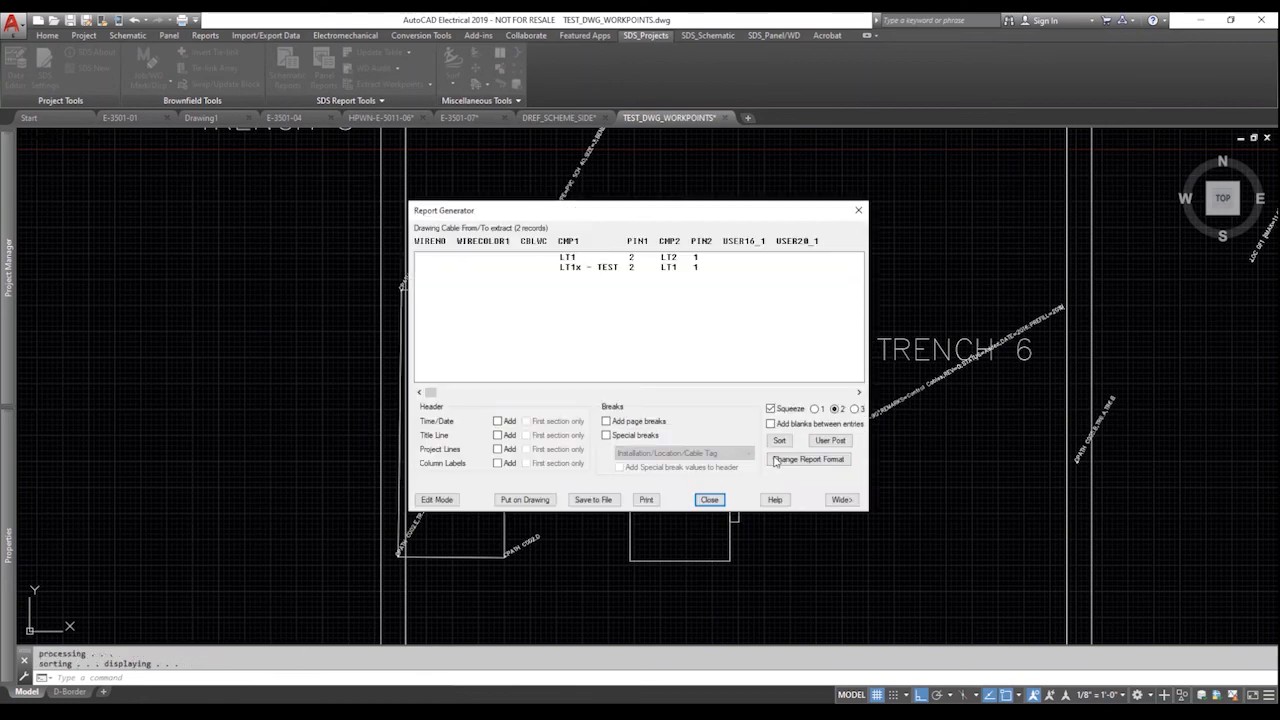
# Enable the Cable Sched user post-process using workpoints.txt as the data file.
pyautogui.click(827, 441)
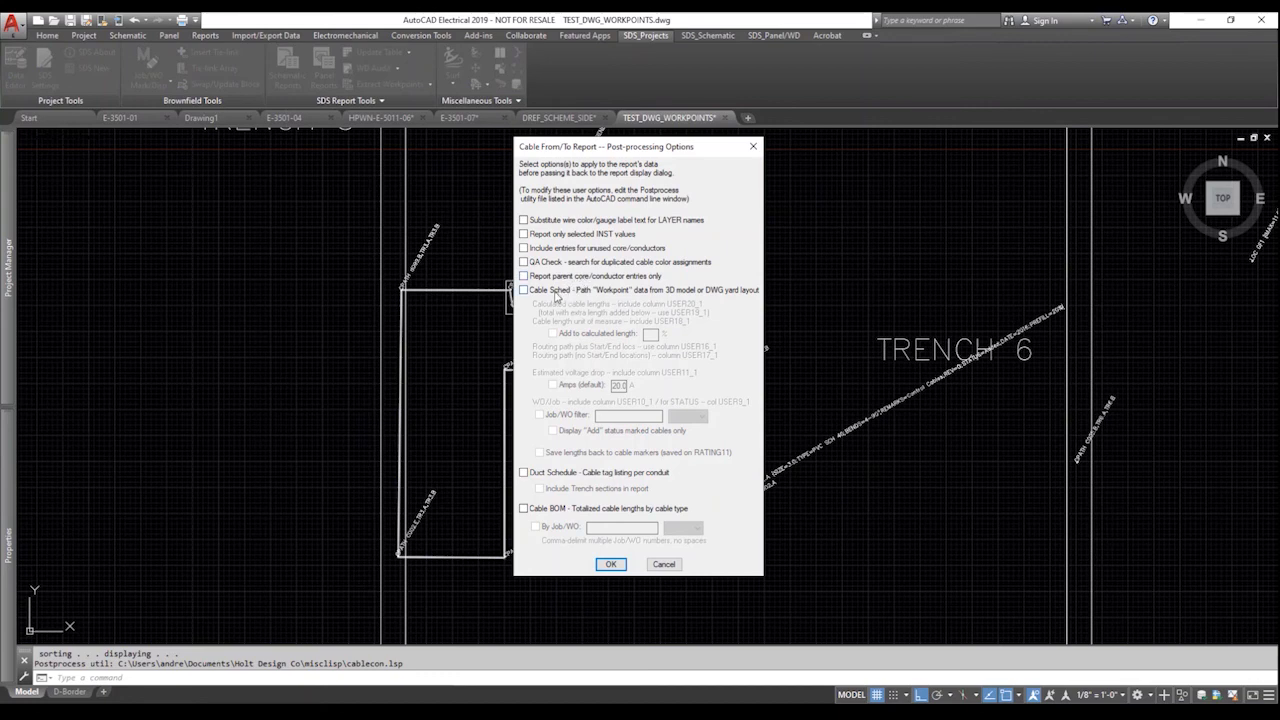
pyautogui.click(555, 291)
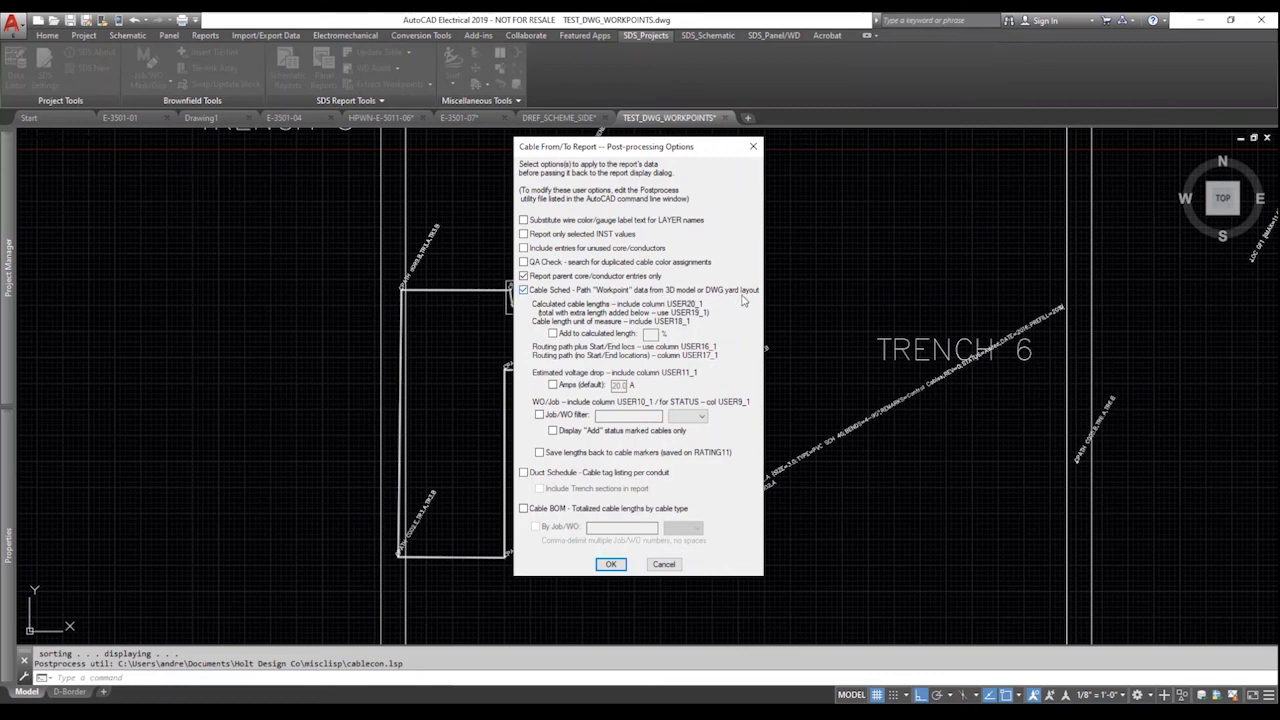
pyautogui.click(605, 564)
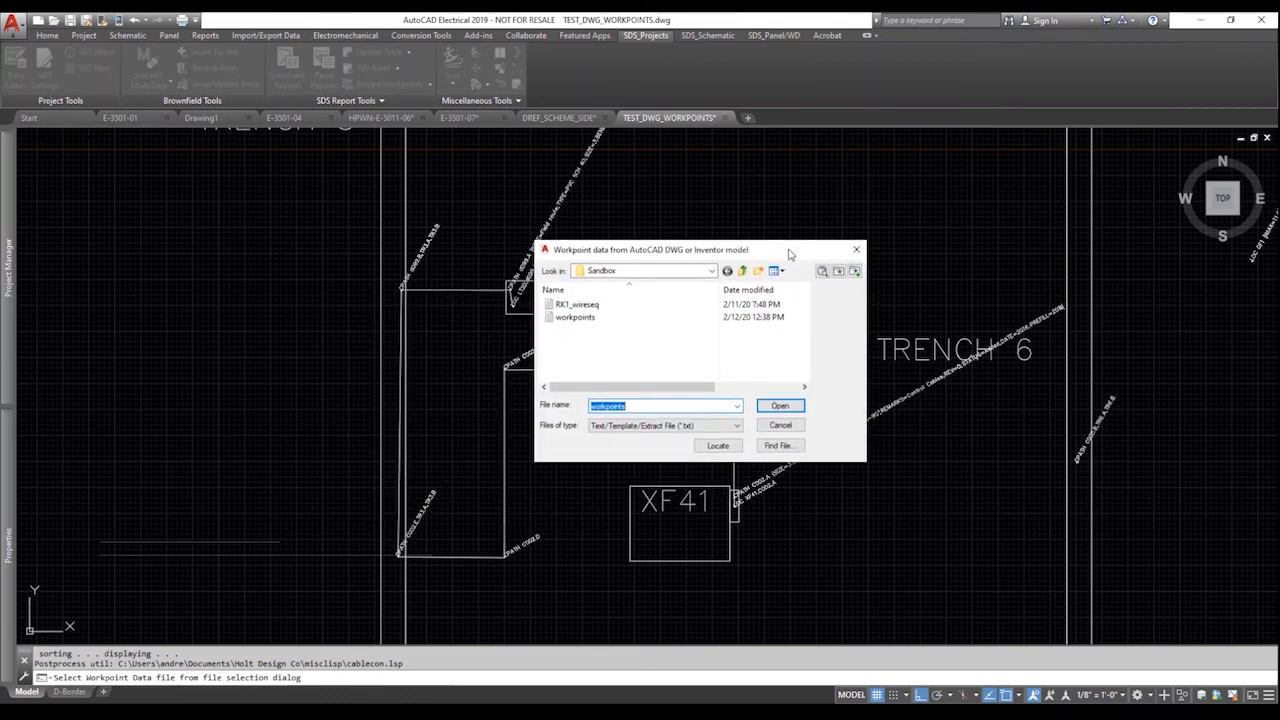
pyautogui.click(586, 277)
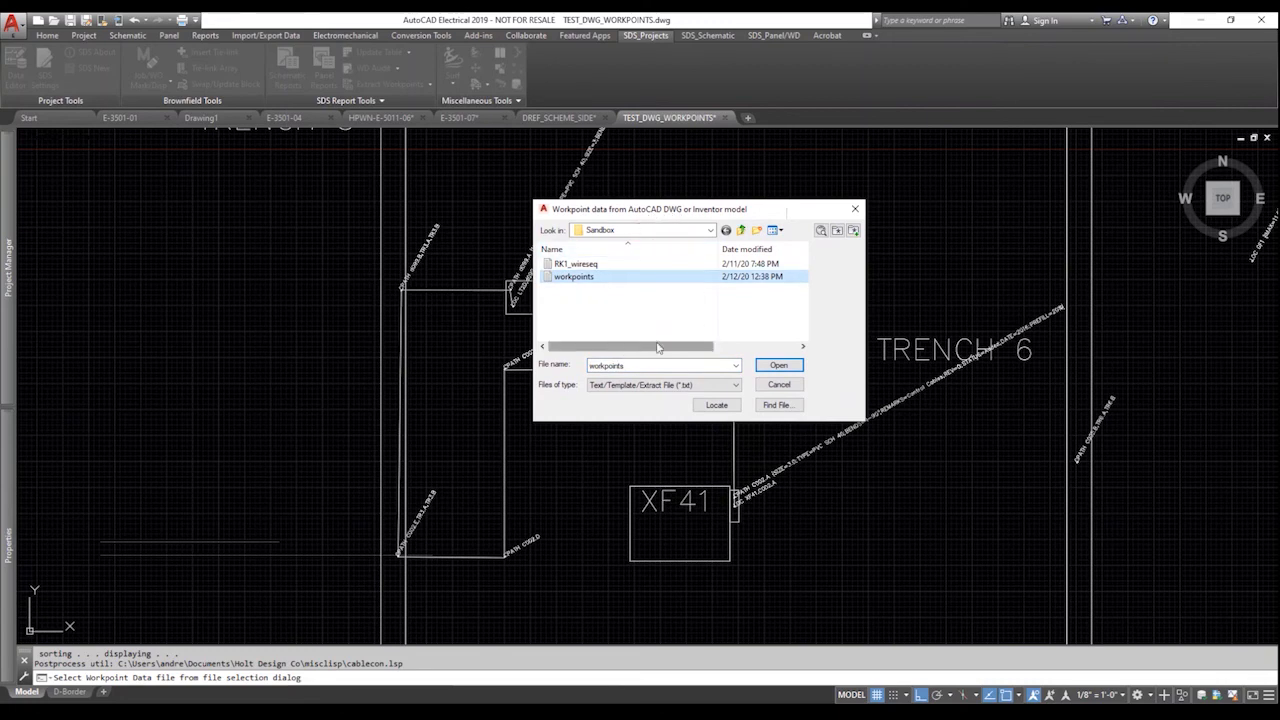
pyautogui.click(785, 368)
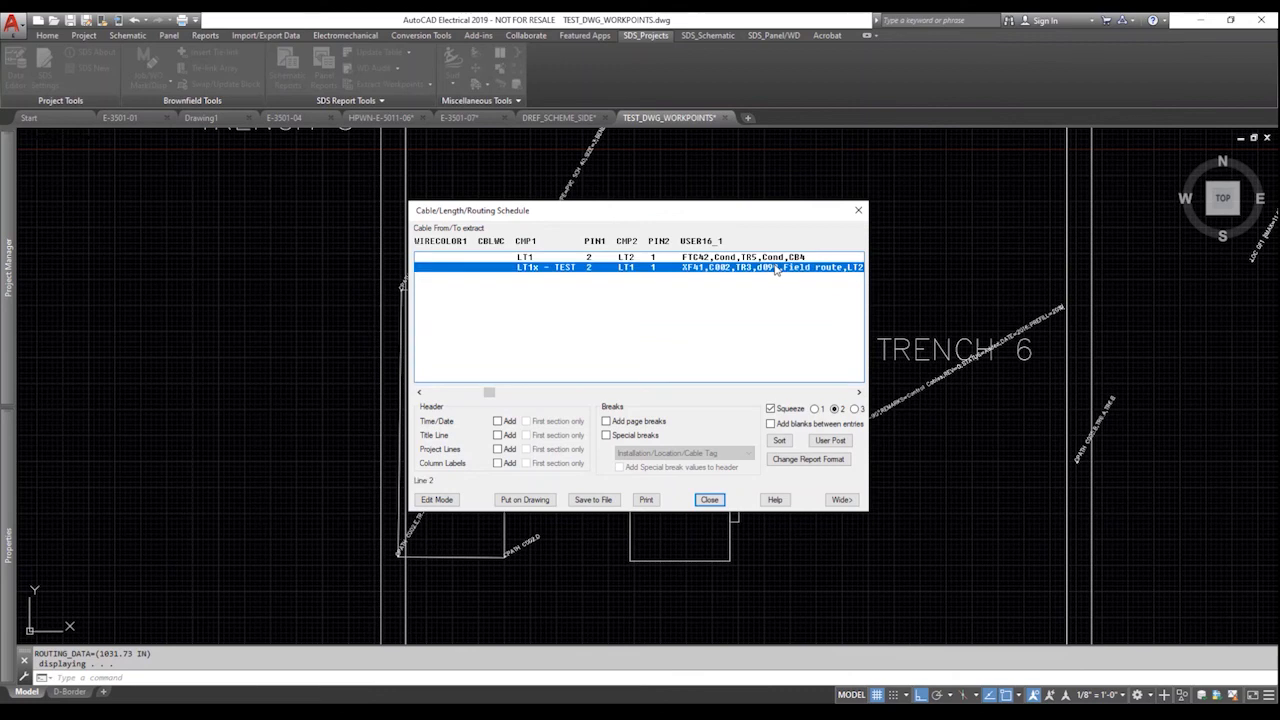
# Check the 76.6 and 86.0 FT lengths in USER20_1 and USER18_1, then close the schedule.
pyautogui.click(859, 396)
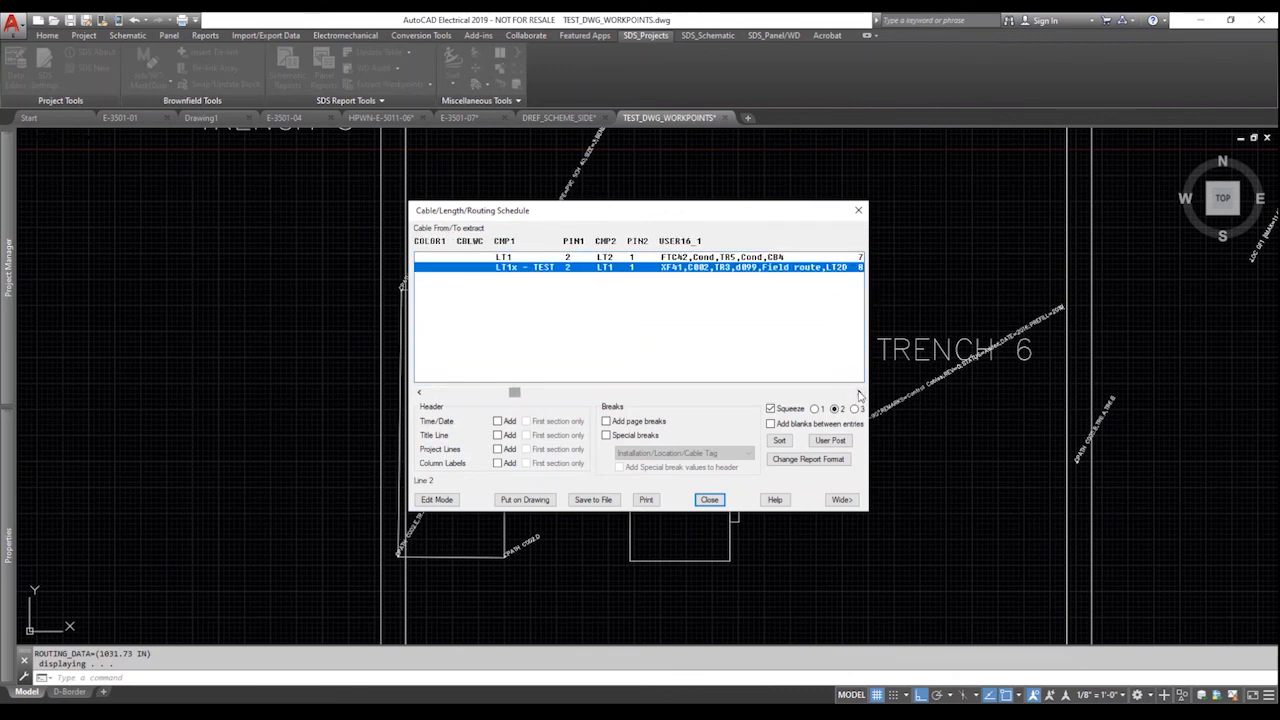
pyautogui.click(859, 396)
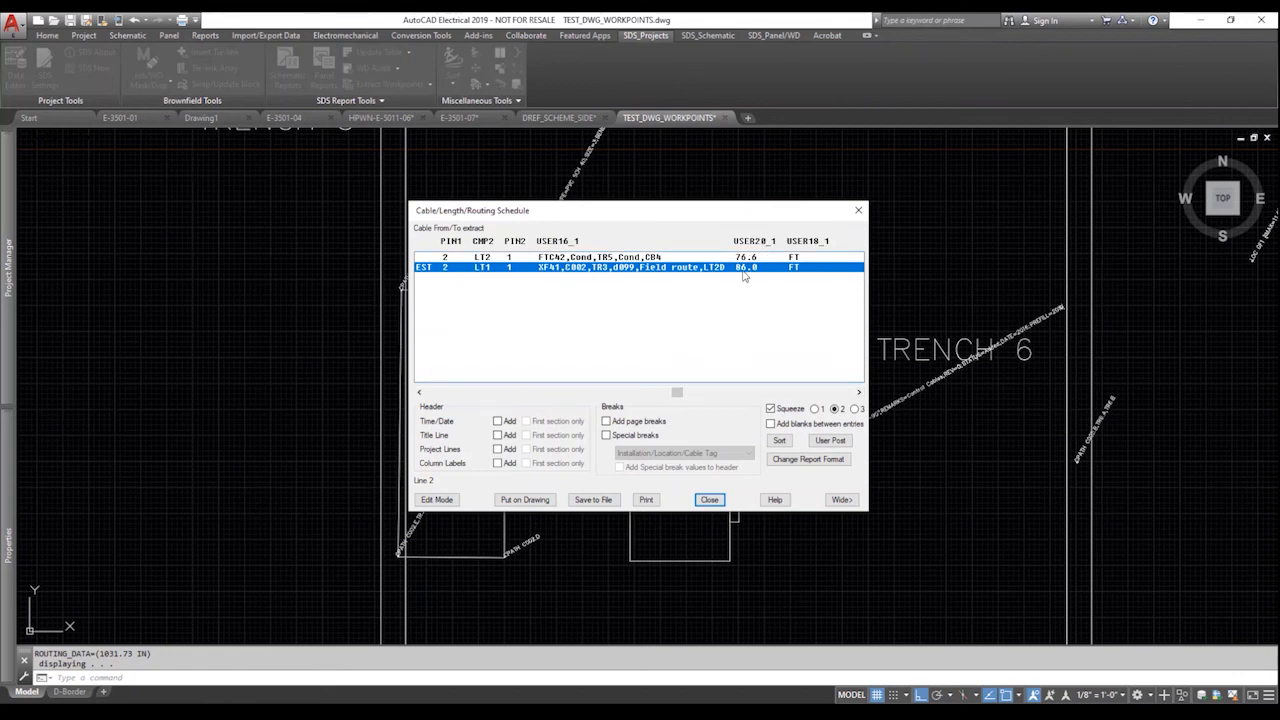
pyautogui.moveTo(692, 216); pyautogui.dragTo(900, 248)
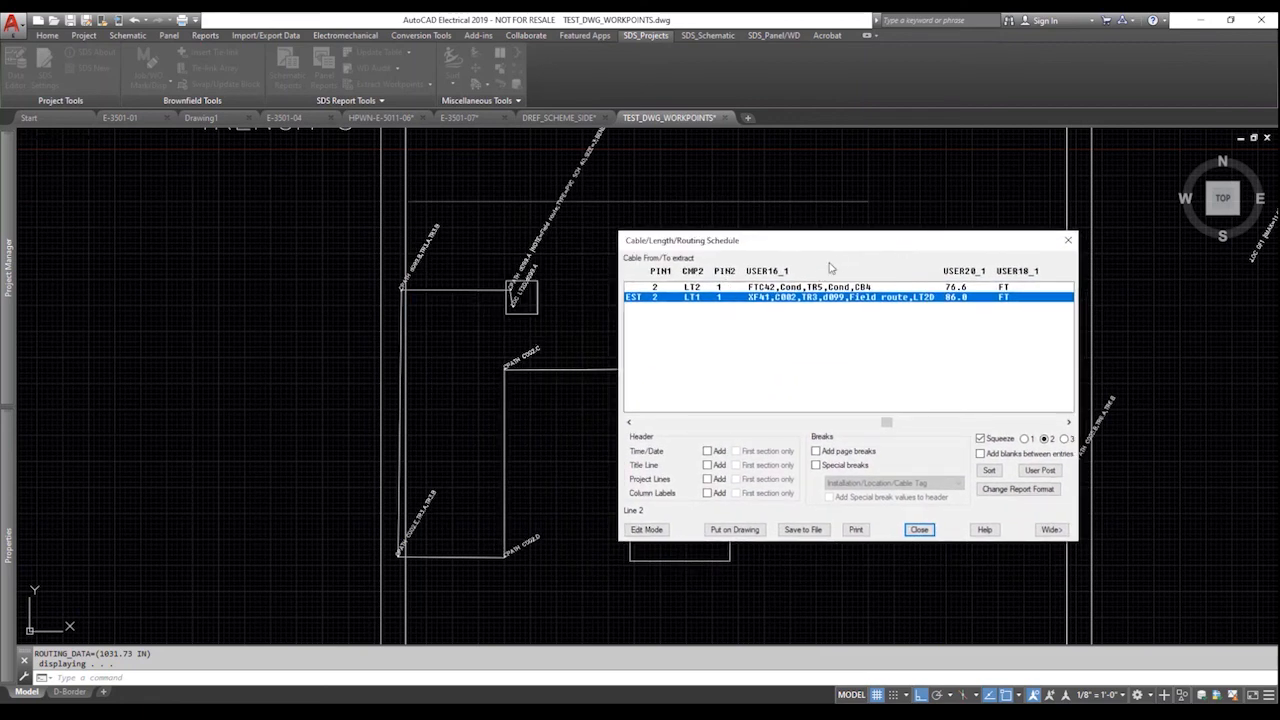
pyautogui.moveTo(851, 241); pyautogui.dragTo(987, 262)
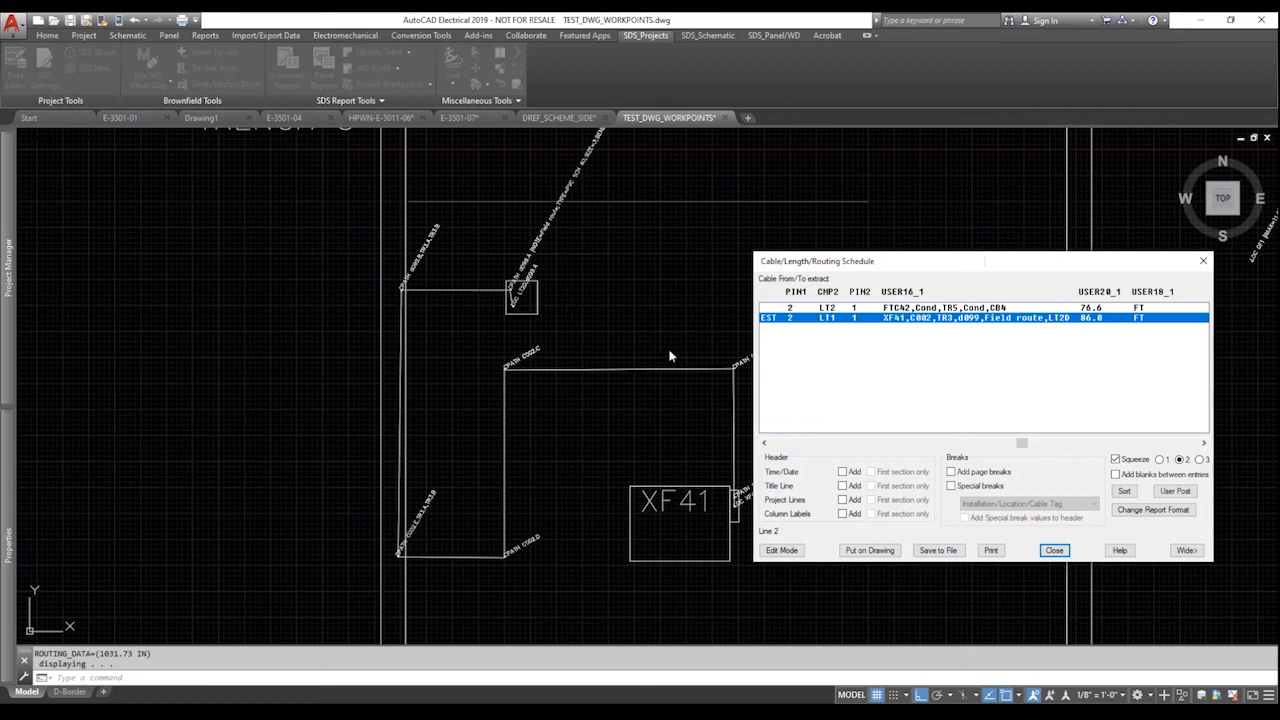
pyautogui.moveTo(955, 262); pyautogui.dragTo(884, 231)
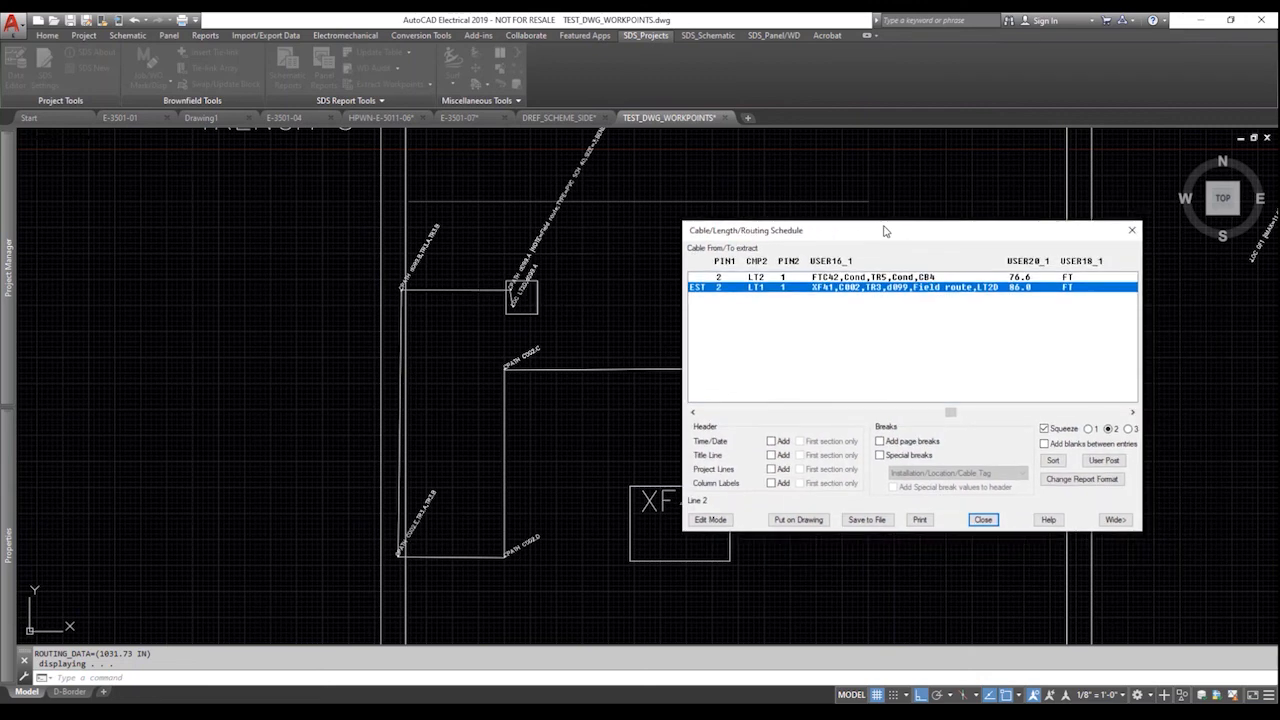
pyautogui.click(983, 519)
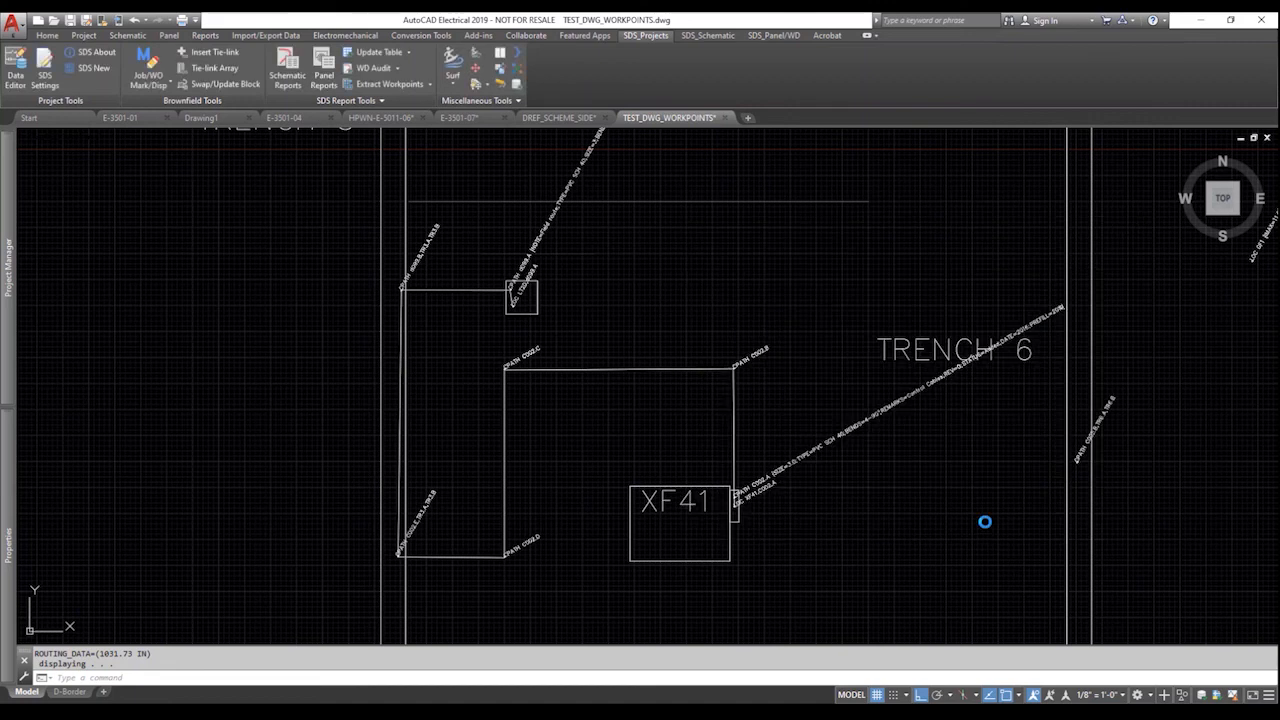
# Enable SDS Rollover Display so cable path C002's workpoints show details like CPATH C002.A.
pyautogui.press('Escape')
pyautogui.click(499, 90)
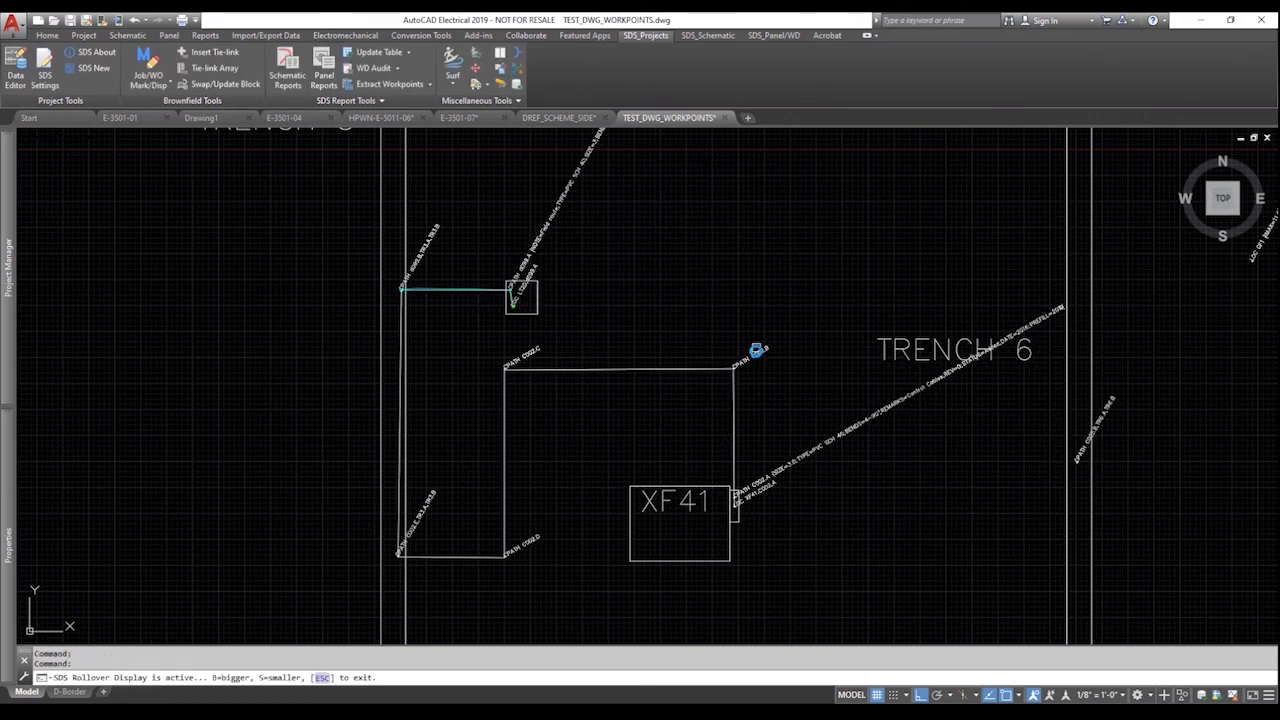
pyautogui.moveTo(753, 355)
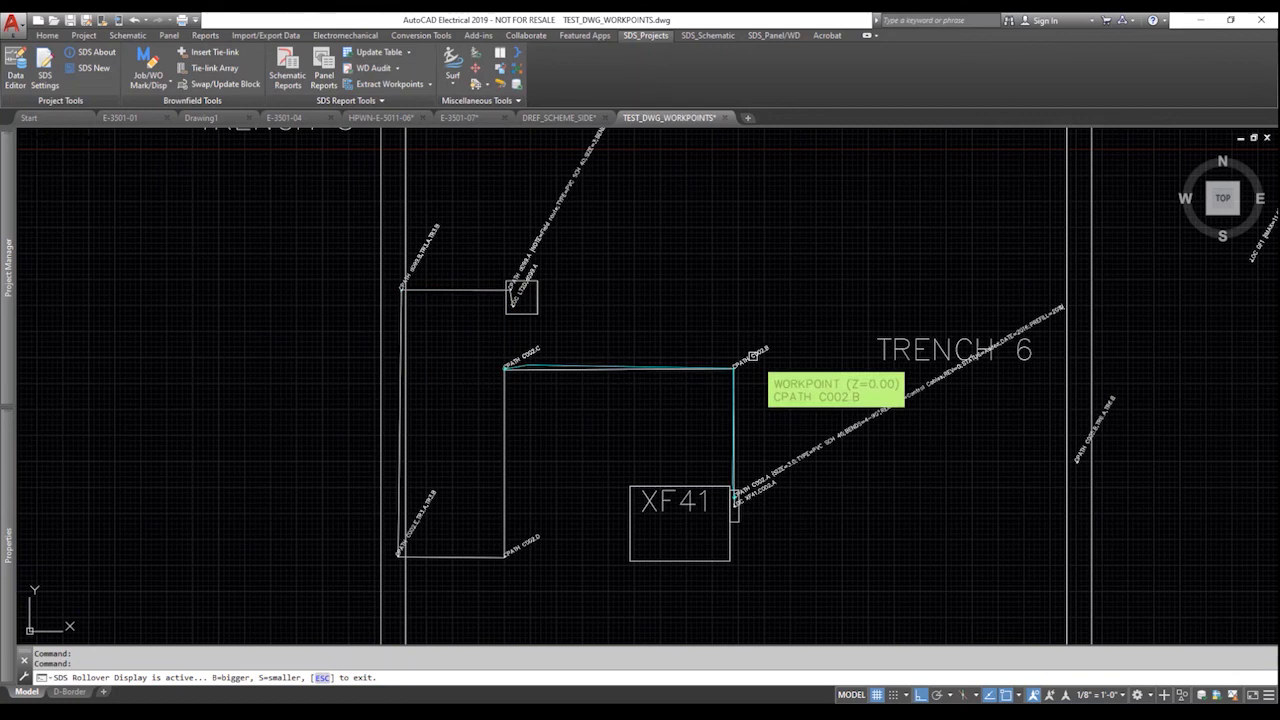
pyautogui.moveTo(529, 353)
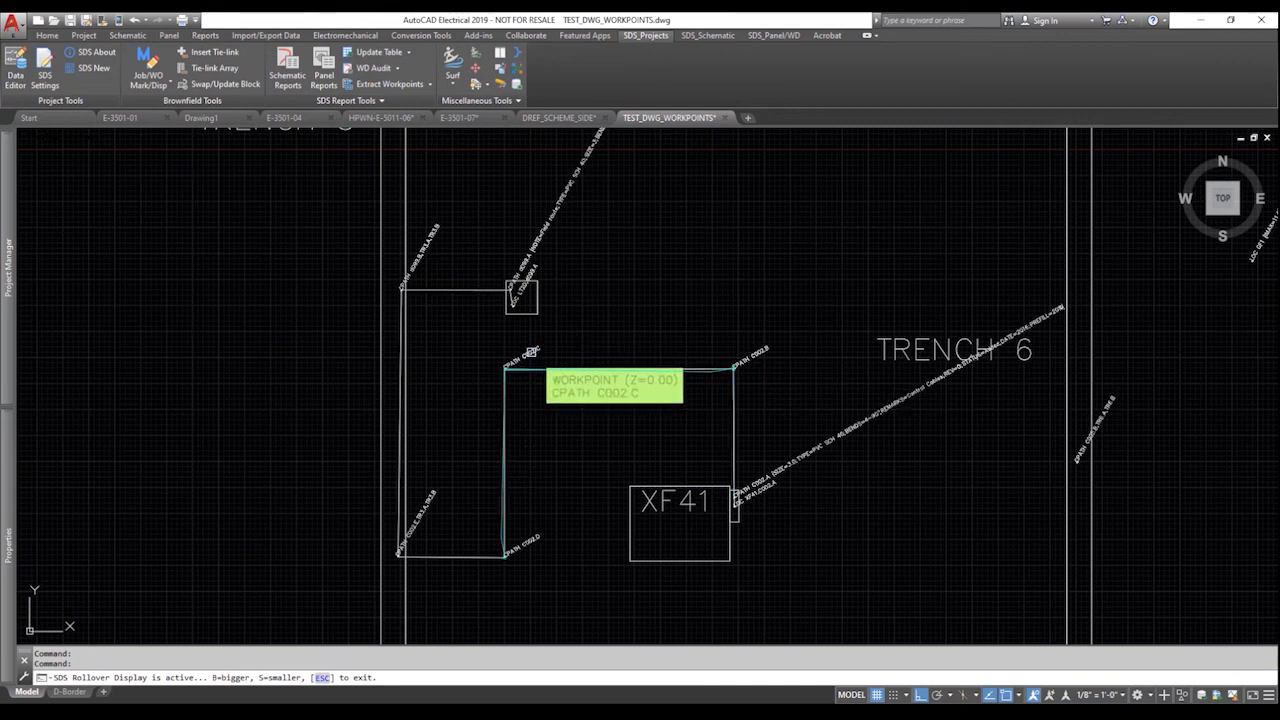
pyautogui.moveTo(501, 553)
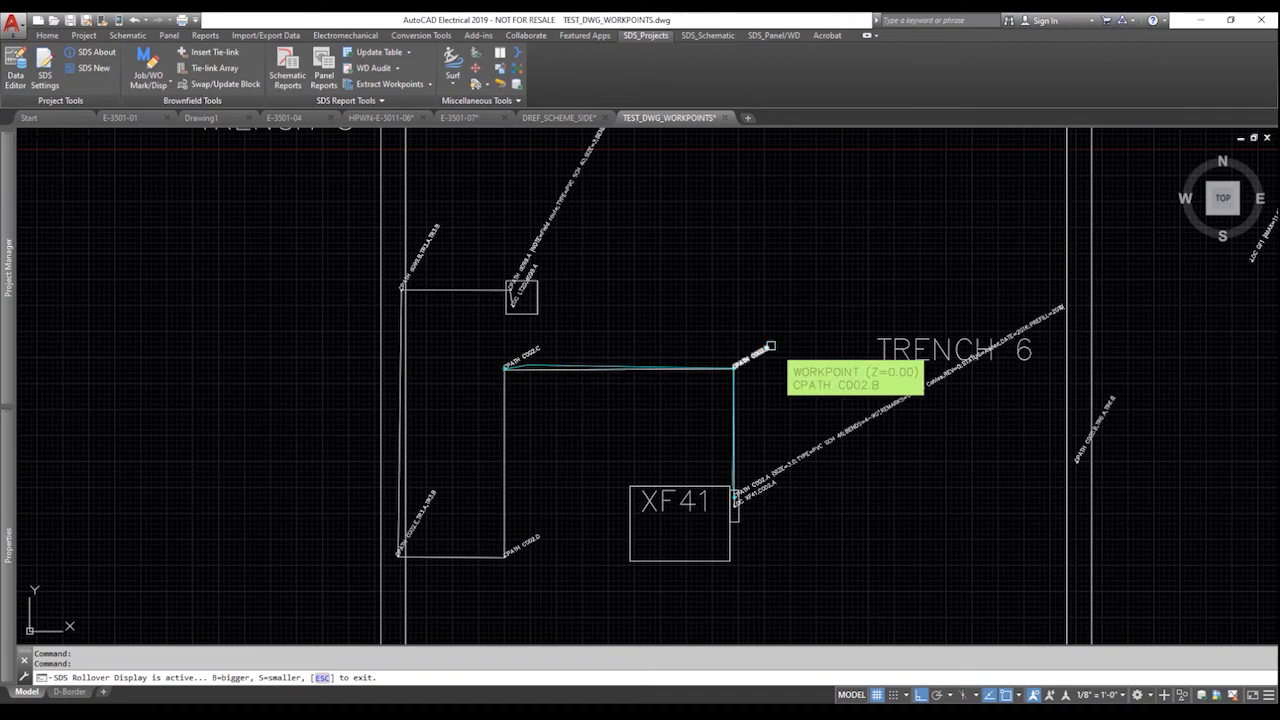
pyautogui.moveTo(762, 483)
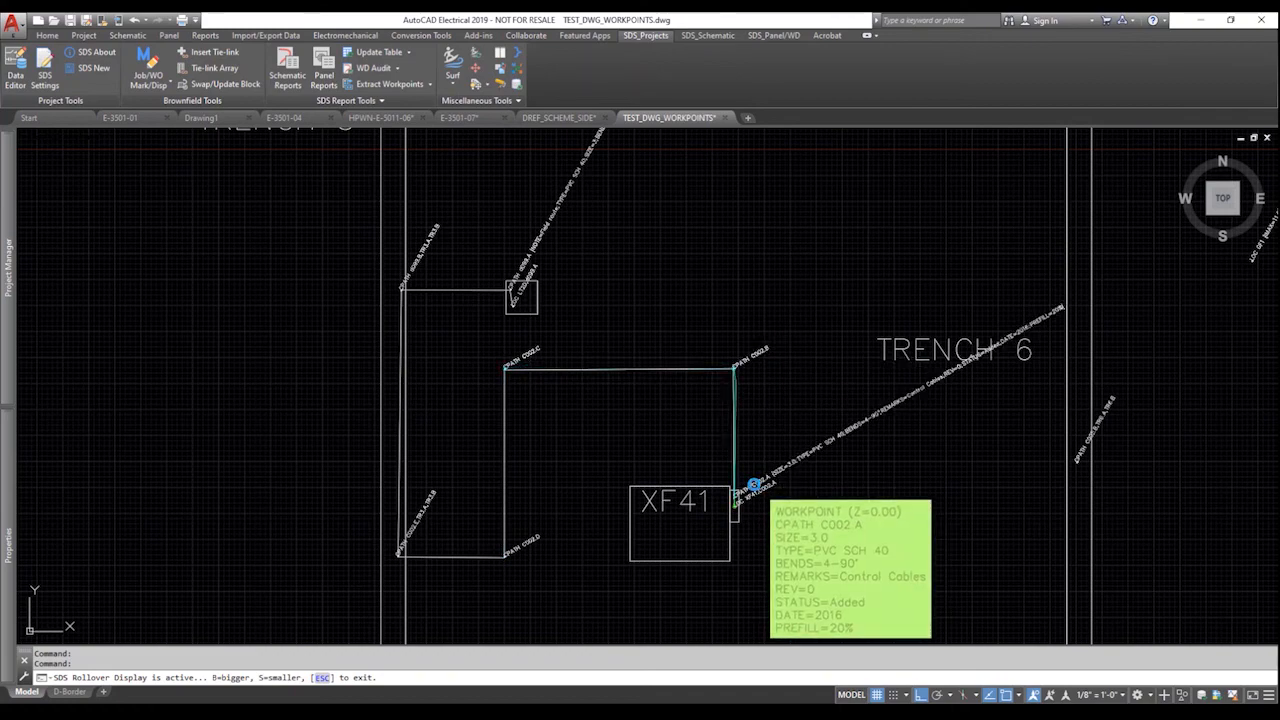